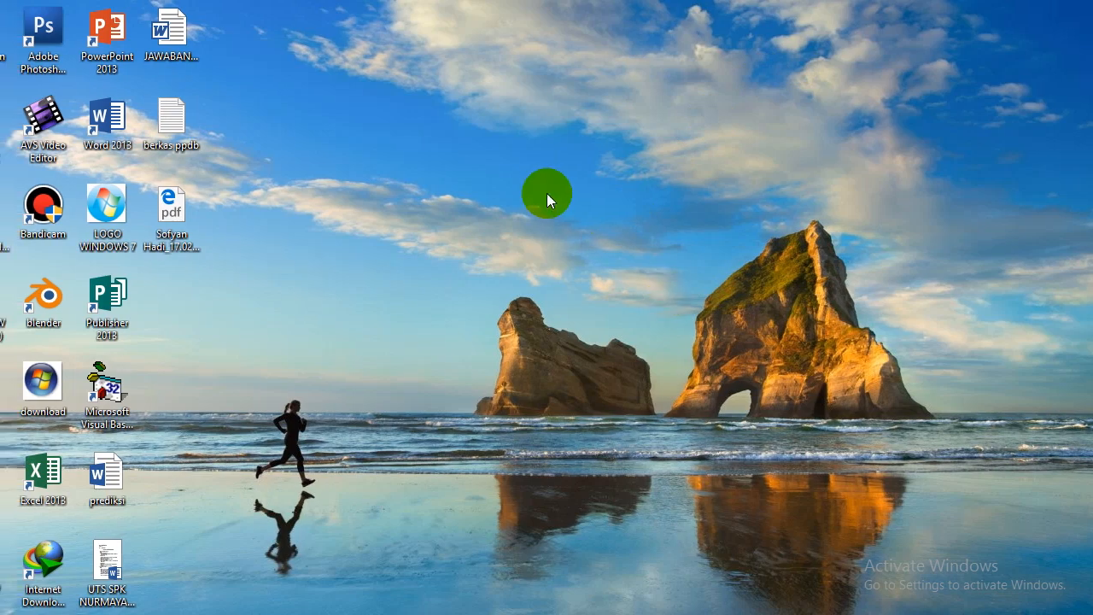
# Refresh the desktop three times from its context menu
pyautogui.rightClick(527, 195)
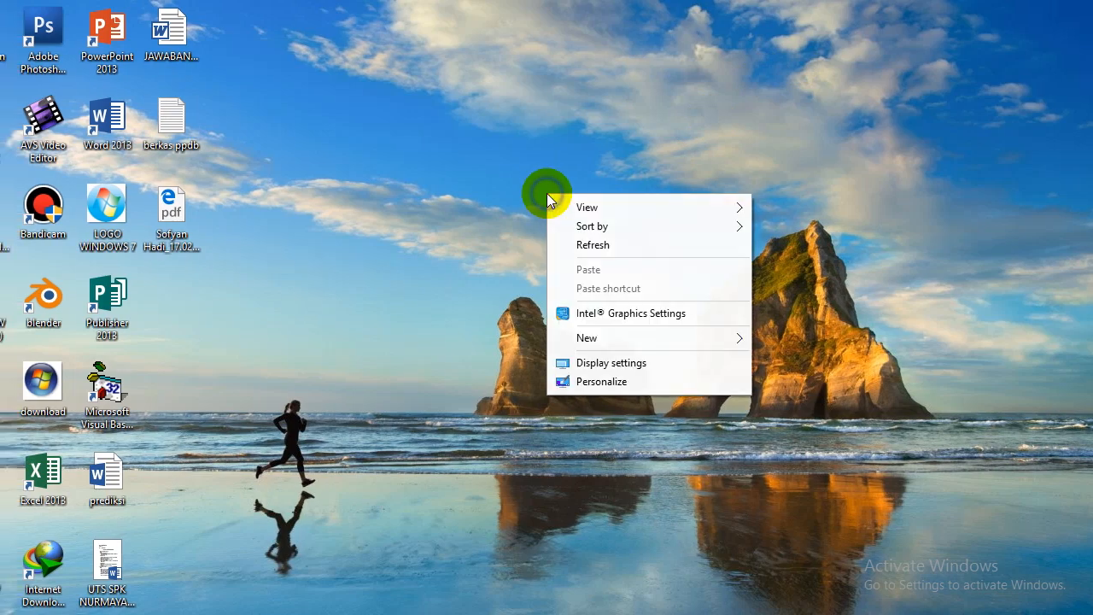
pyautogui.click(550, 245)
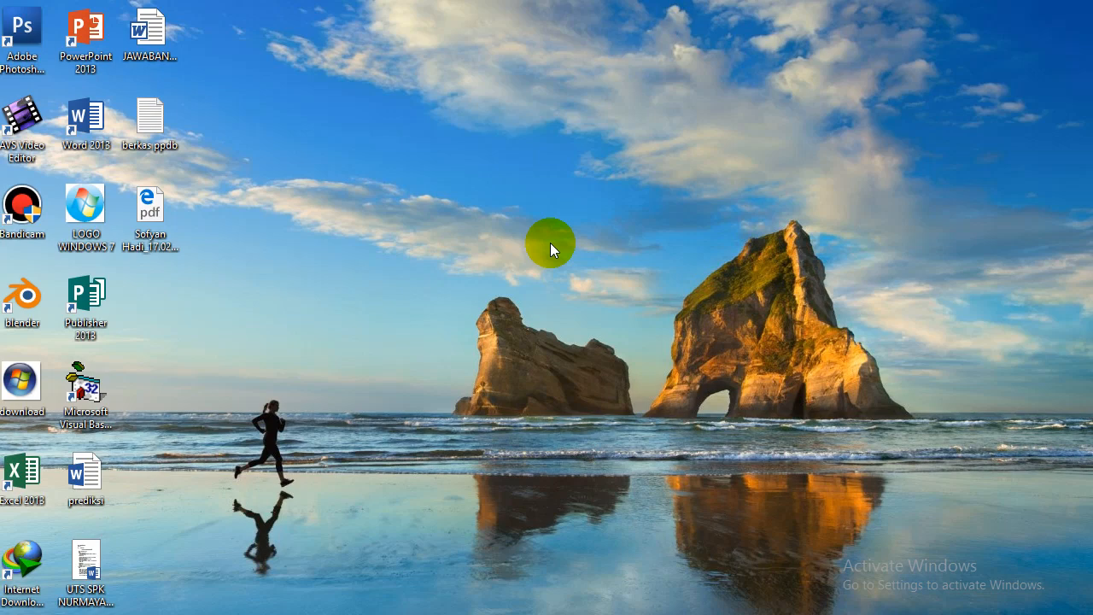
pyautogui.rightClick(550, 242)
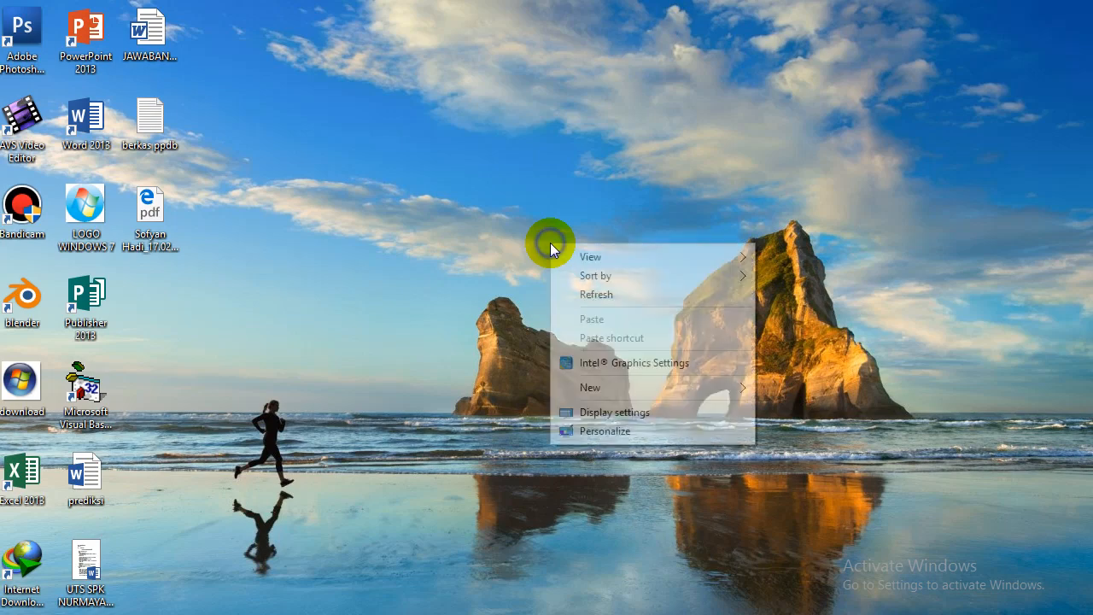
pyautogui.click(601, 287)
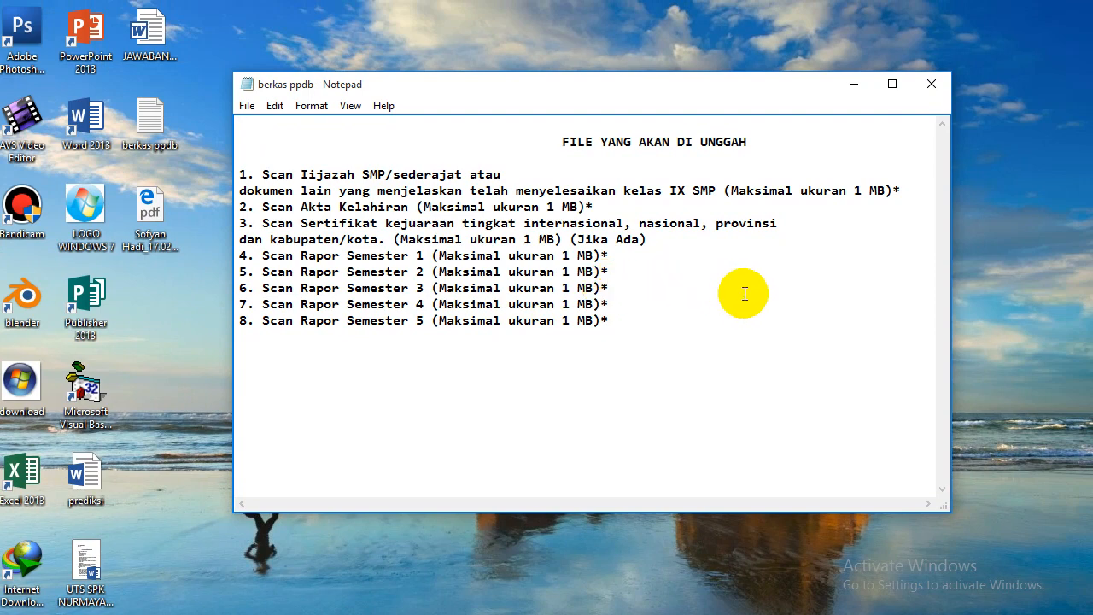
pyautogui.rightClick(1008, 191)
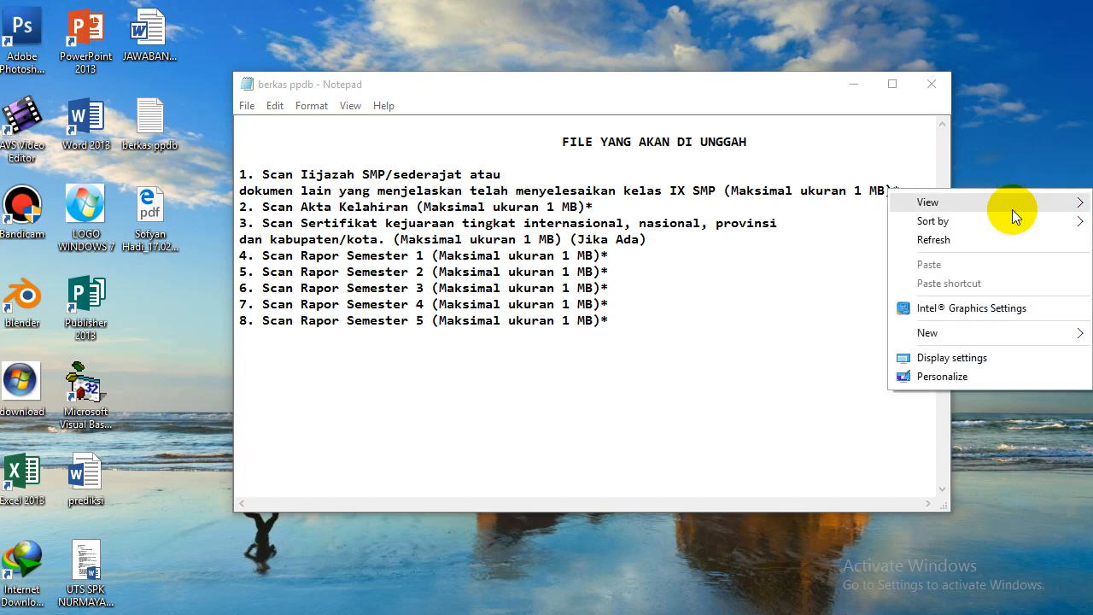
pyautogui.click(1008, 237)
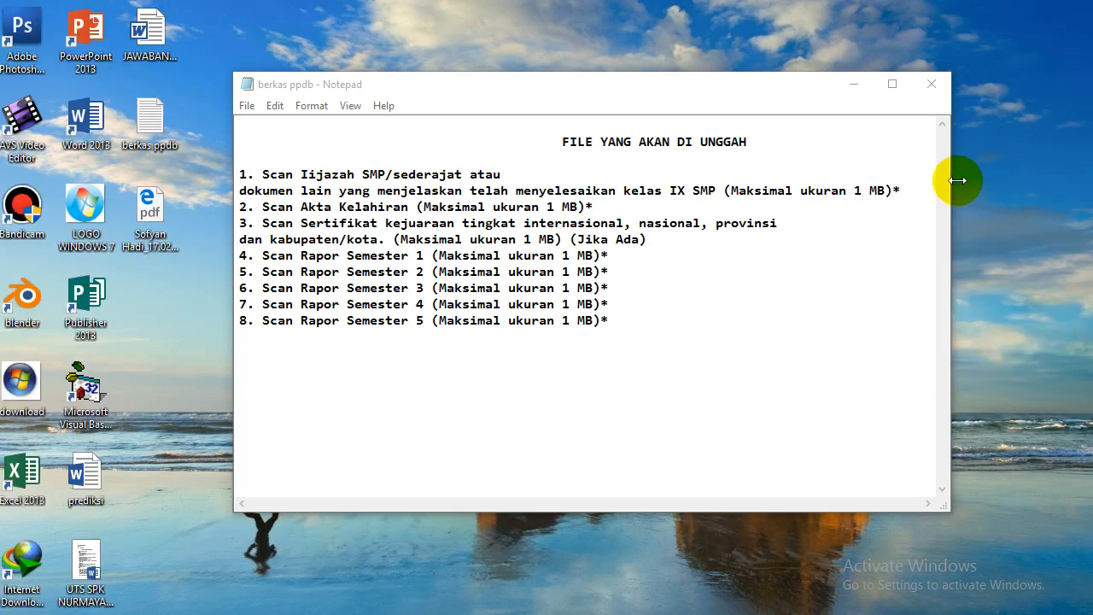
# Minimize the berkas ppdb notes, refresh the desktop and launch Google Chrome
pyautogui.click(851, 88)
pyautogui.rightClick(483, 115)
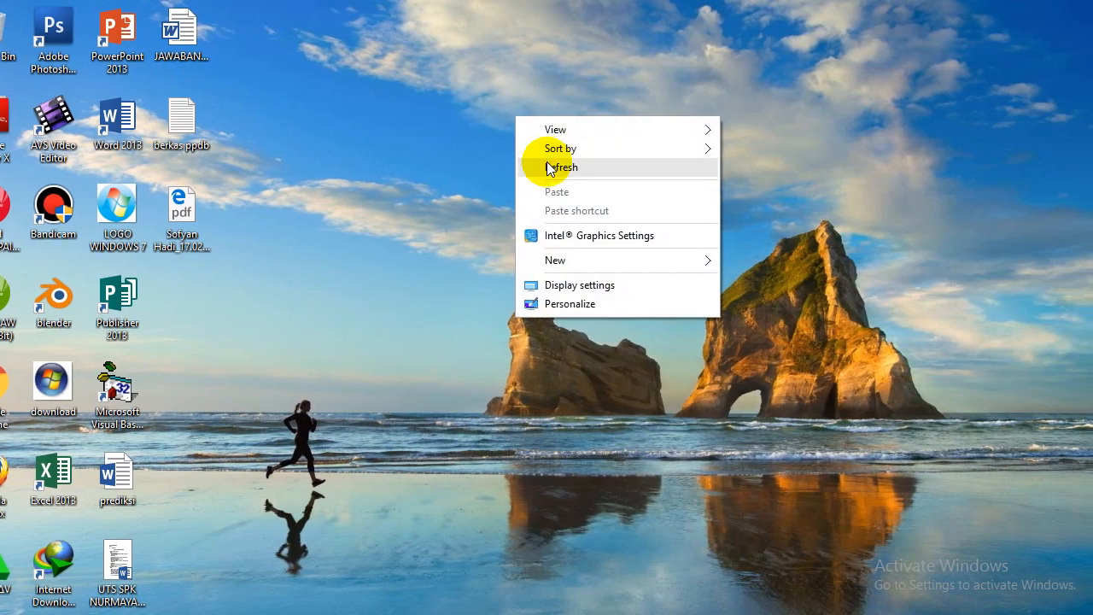
pyautogui.click(515, 162)
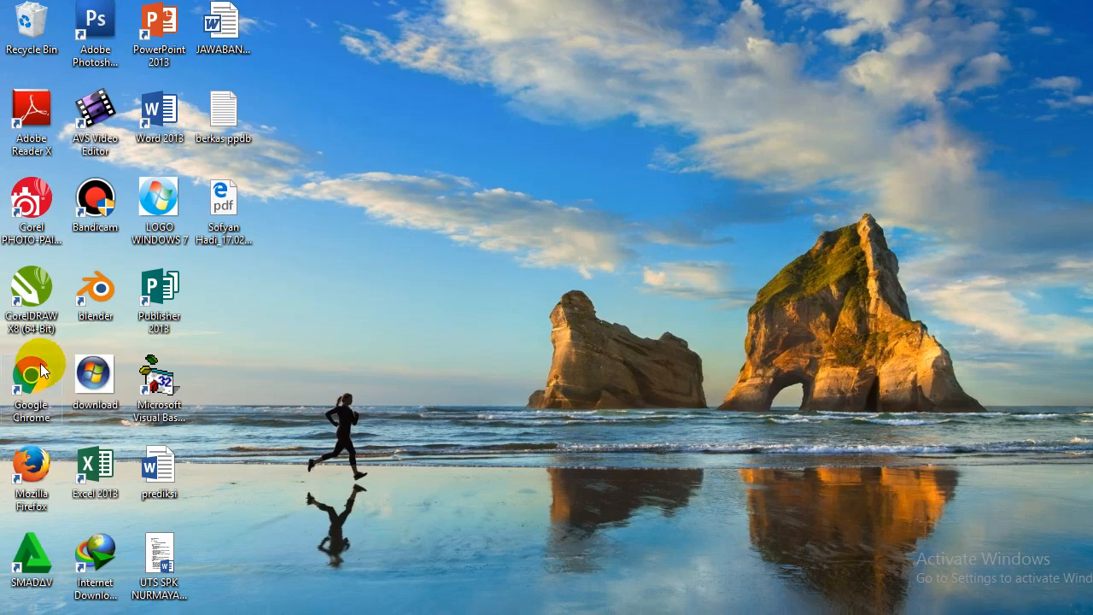
pyautogui.doubleClick(40, 370)
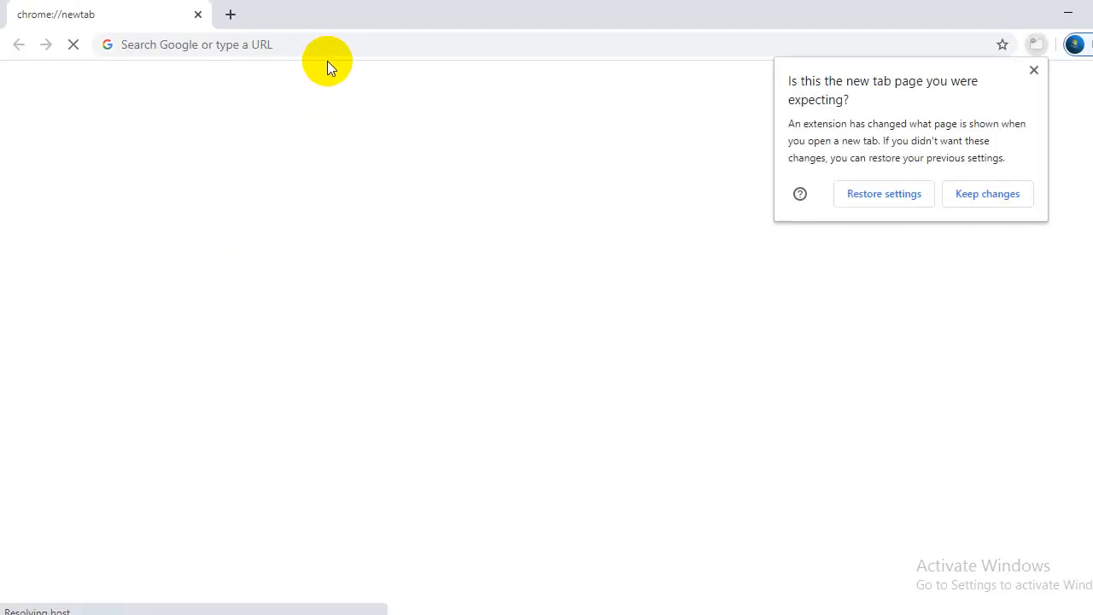
pyautogui.click(330, 46)
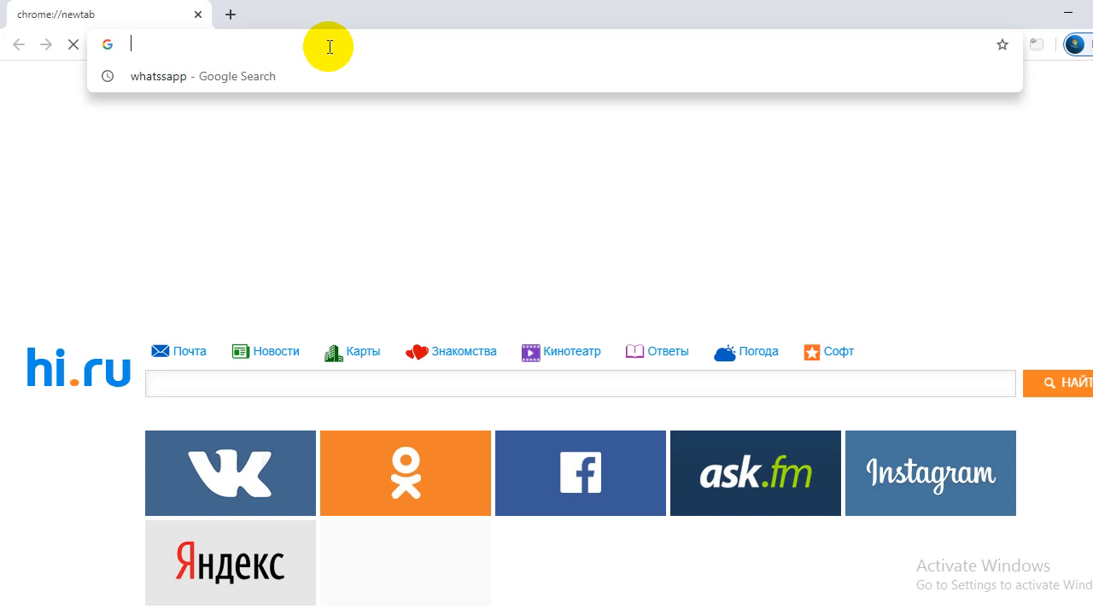
pyautogui.write('htt')
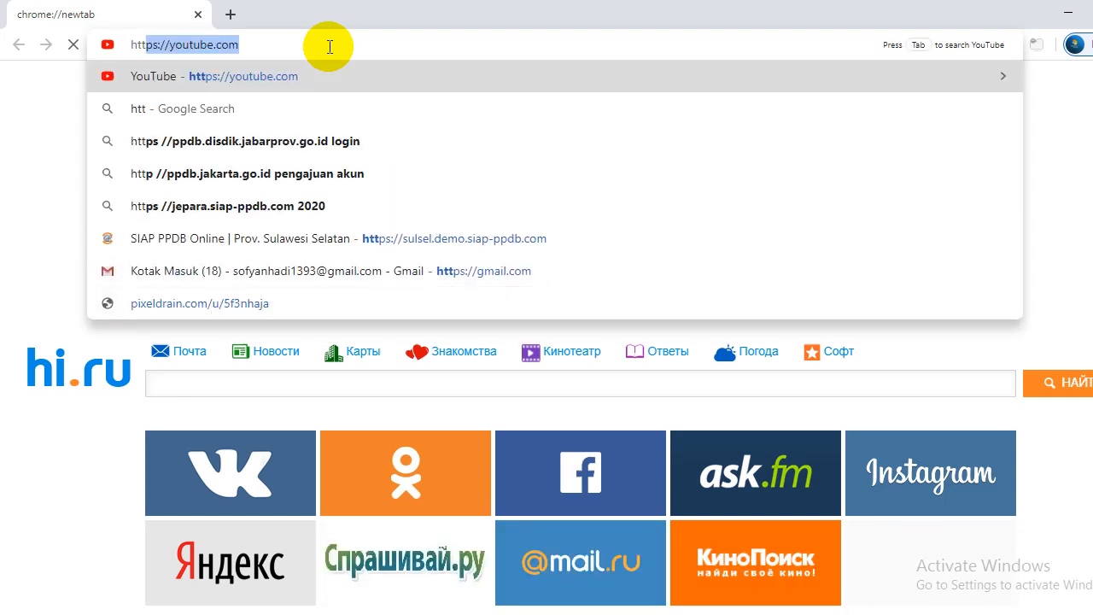
pyautogui.write('ps')
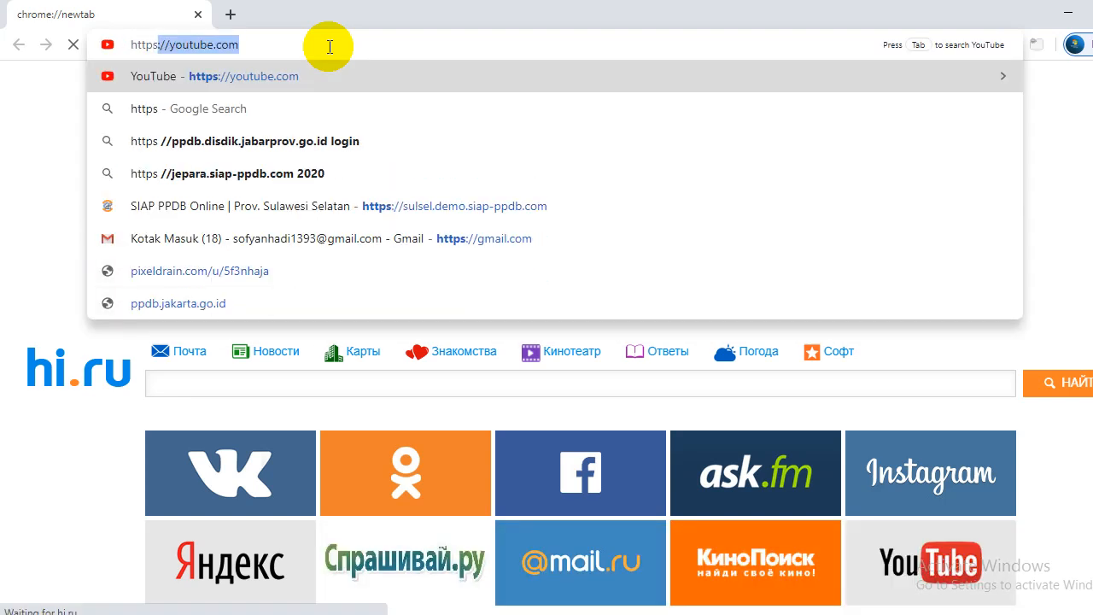
pyautogui.write('://')
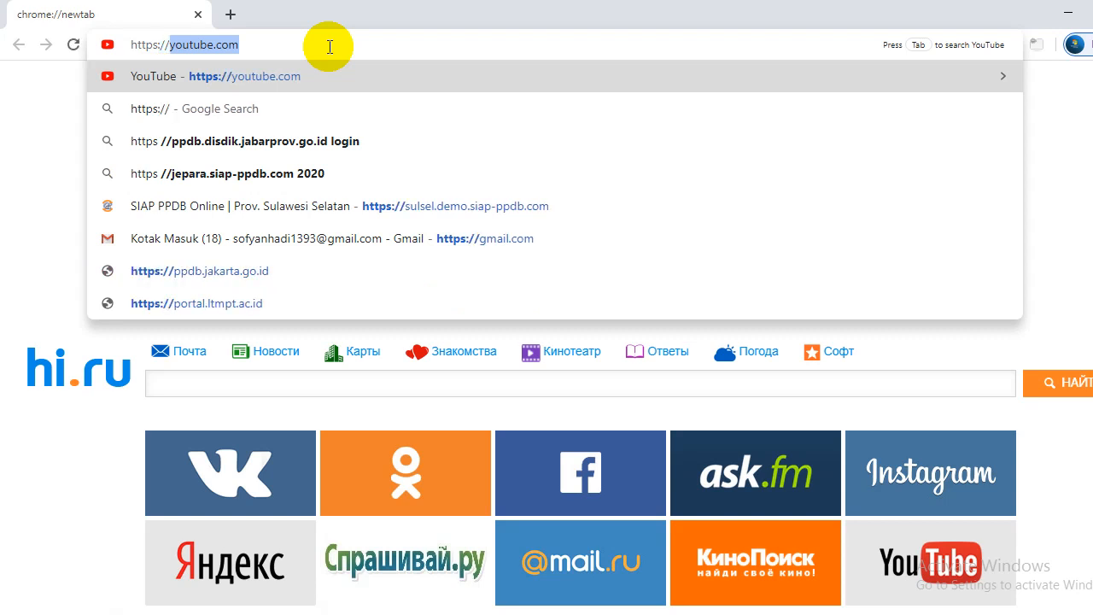
pyautogui.write('sulse')
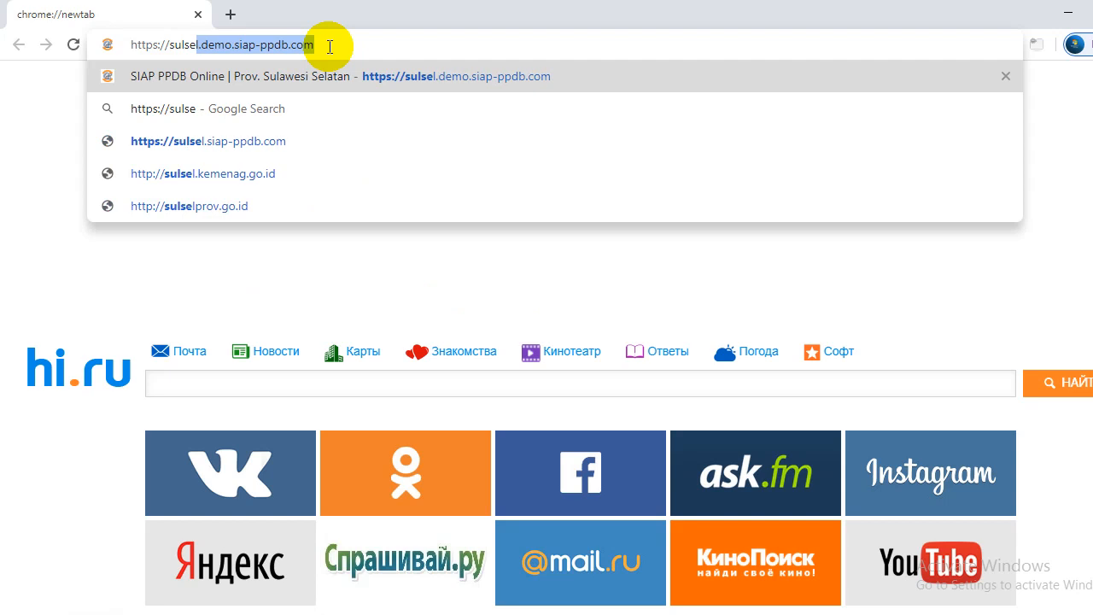
pyautogui.write('l.dem')
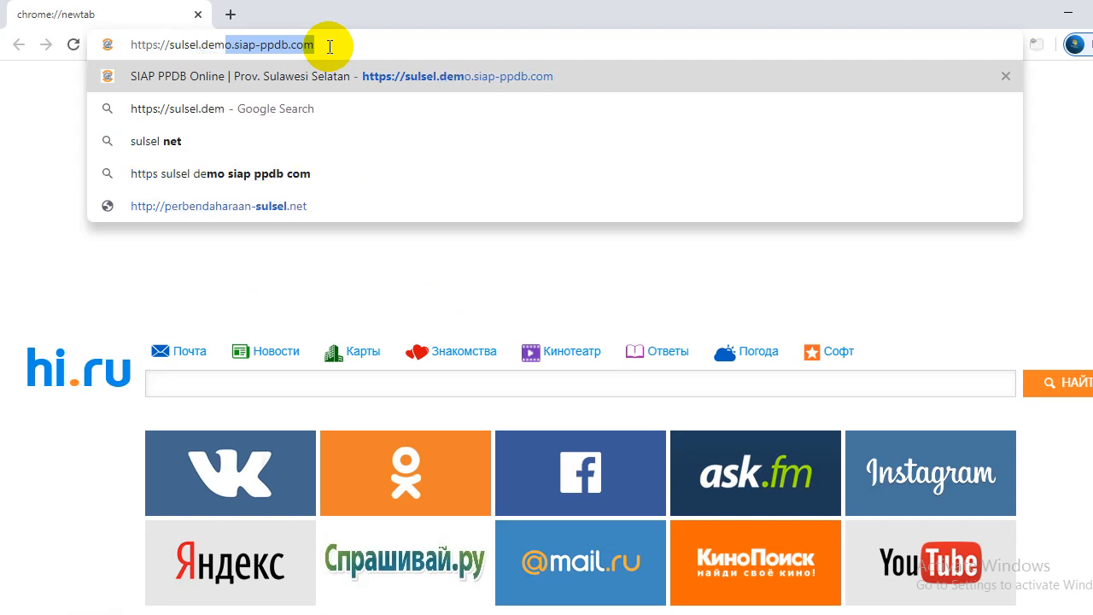
pyautogui.write('o.')
pyautogui.write('.')
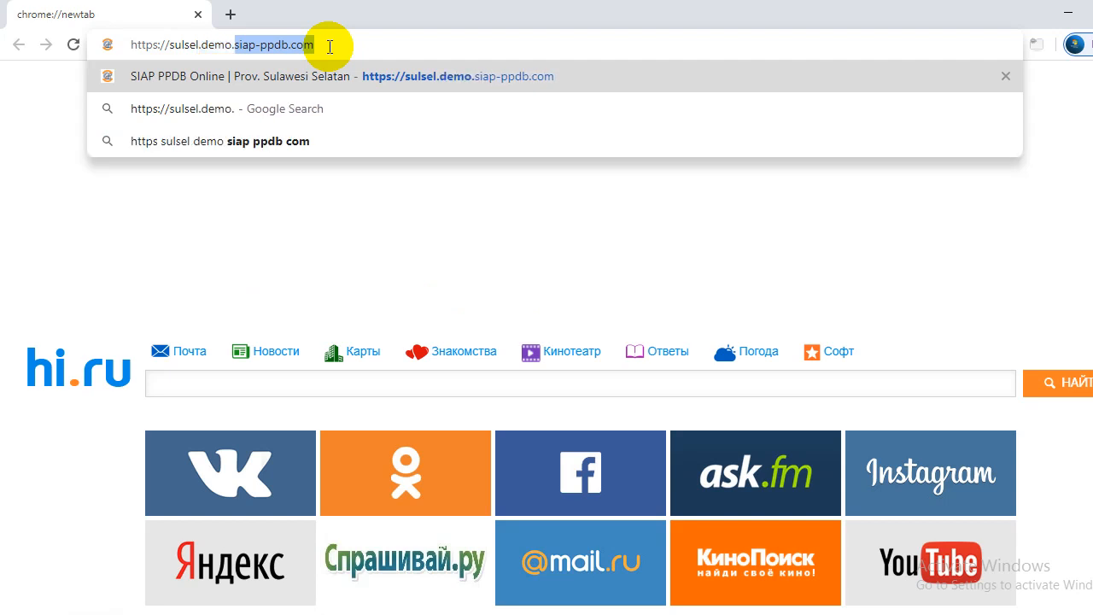
pyautogui.write('siap')
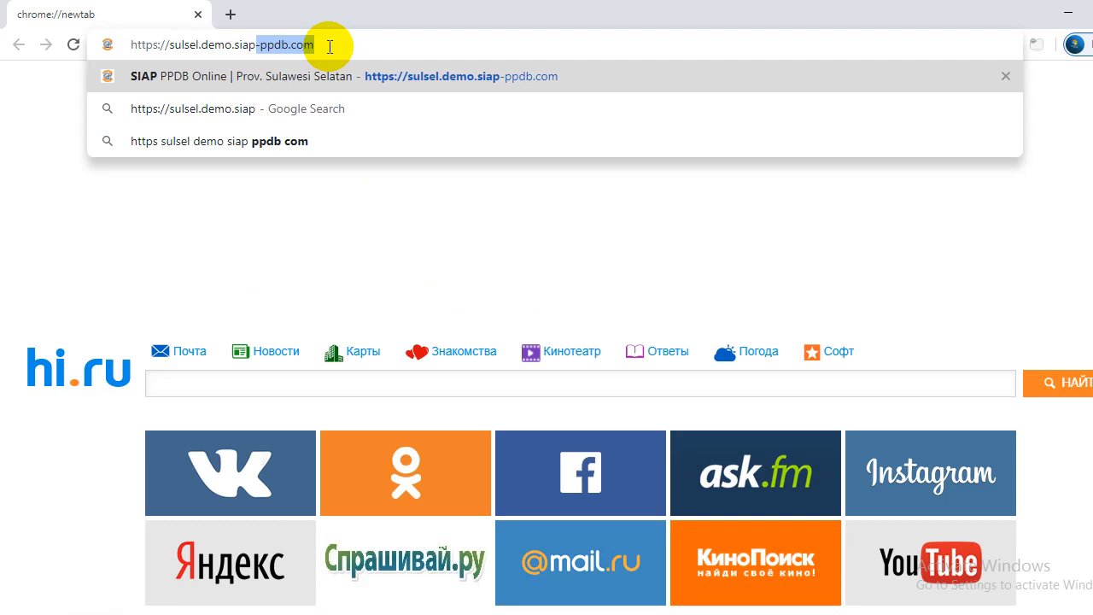
pyautogui.write('-pp')
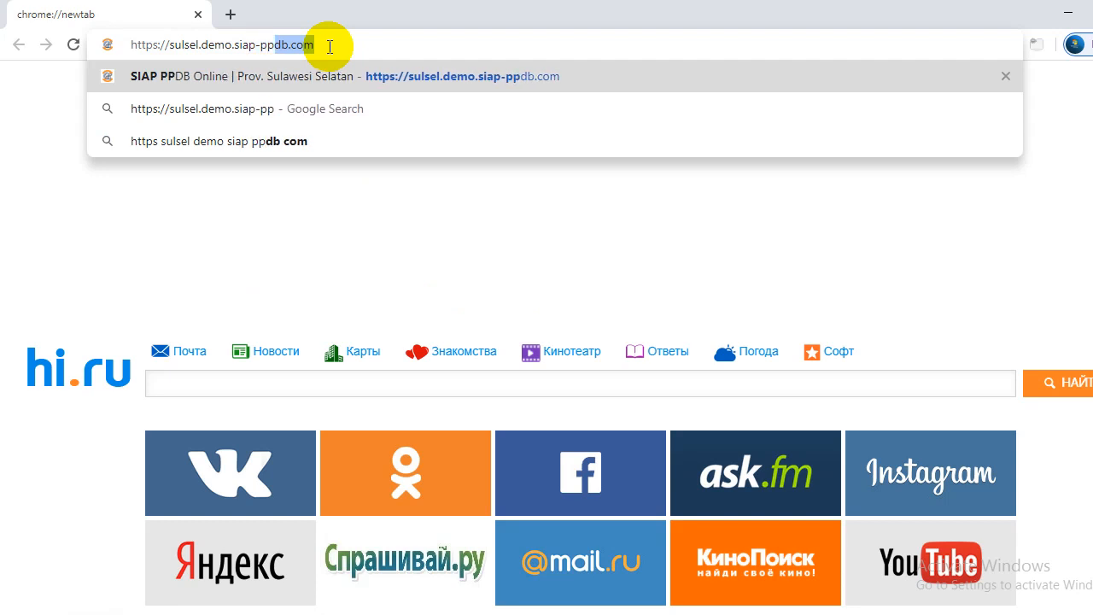
pyautogui.write('db')
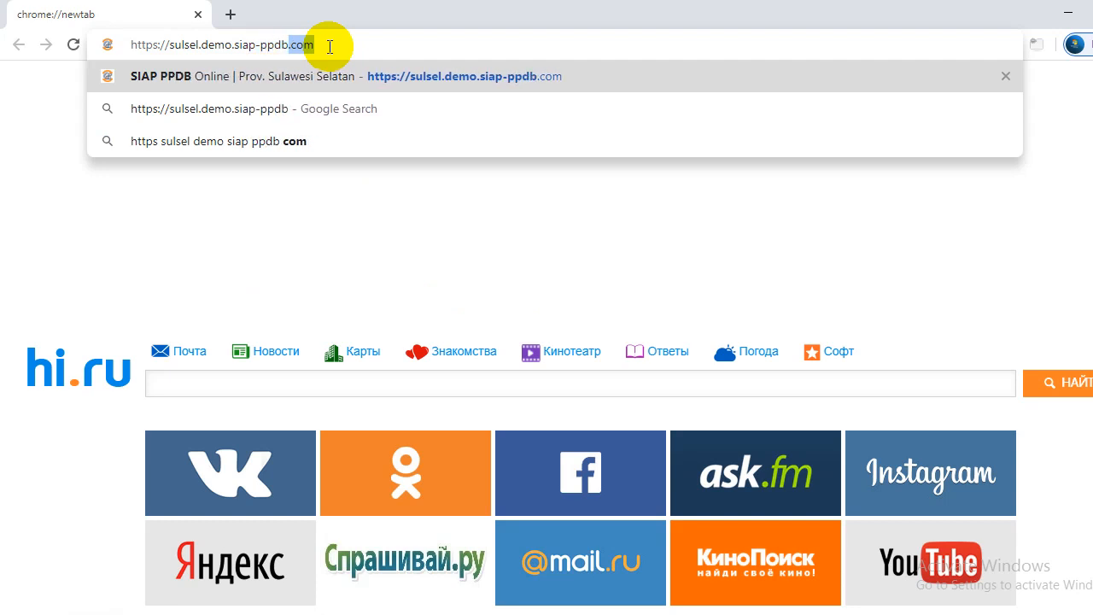
pyautogui.write('.com')
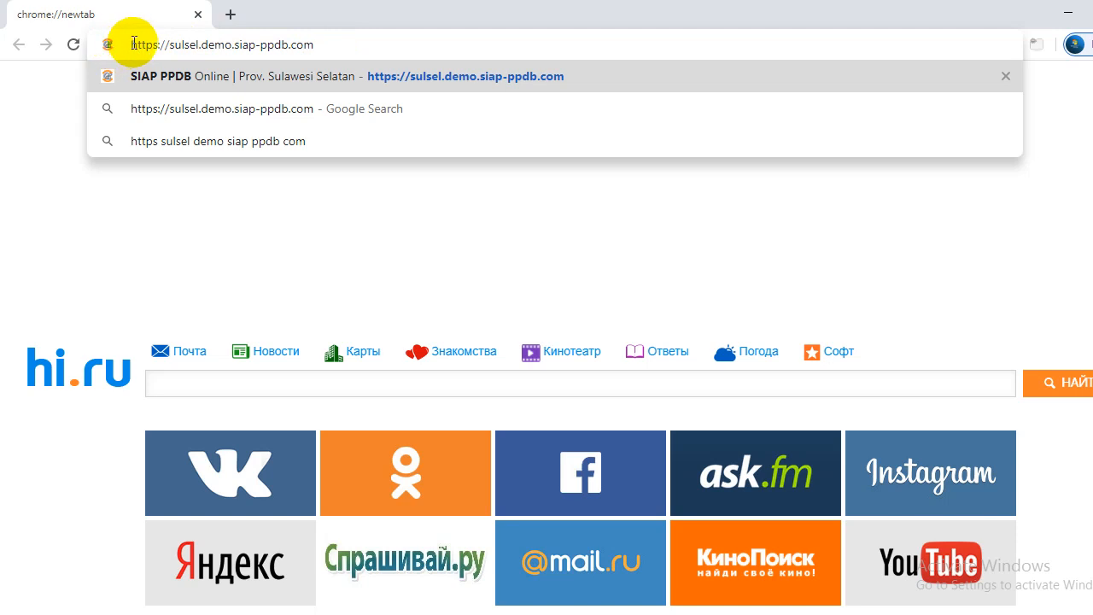
pyautogui.moveTo(132, 42); pyautogui.dragTo(197, 43)
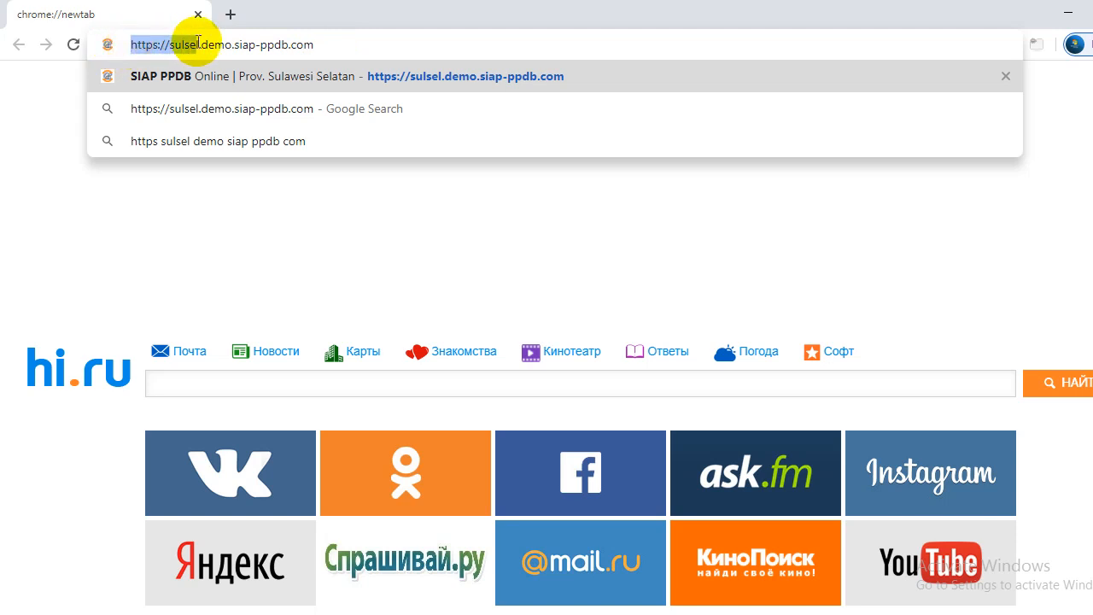
pyautogui.click(312, 40)
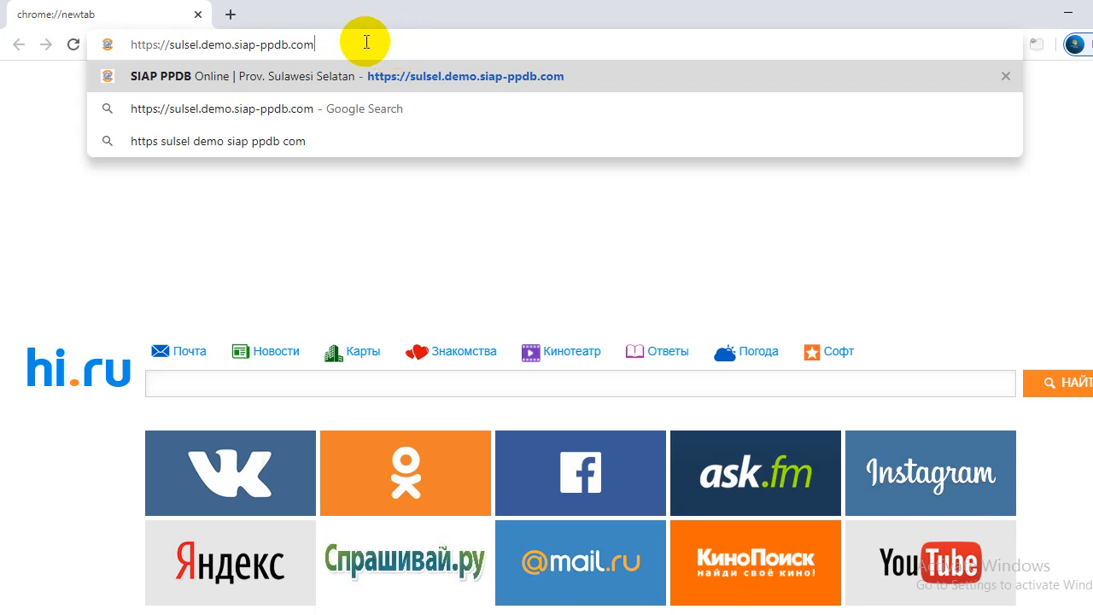
pyautogui.press('Return')
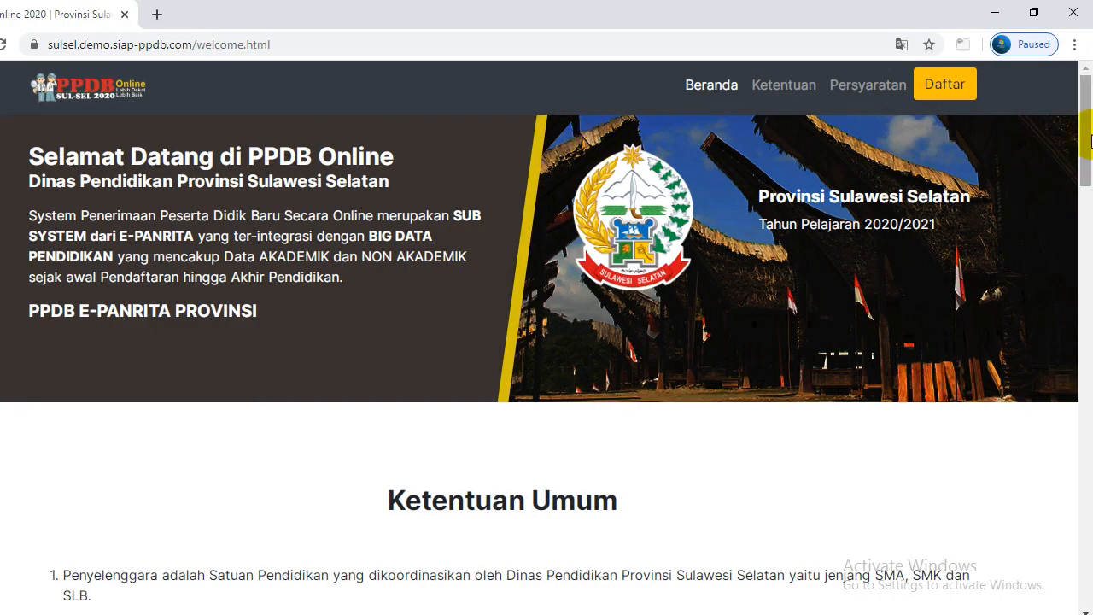
# Scroll down the welcome page and choose Daftar Sekarang
pyautogui.moveTo(1088, 141); pyautogui.dragTo(1089, 135)
pyautogui.moveTo(1089, 128); pyautogui.dragTo(1088, 508)
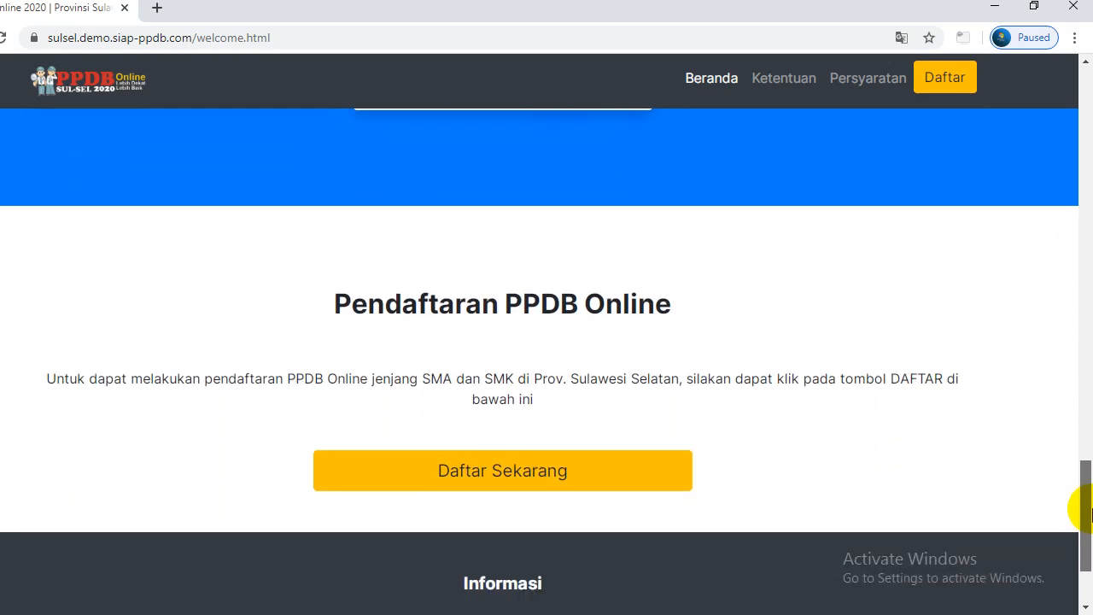
pyautogui.click(579, 479)
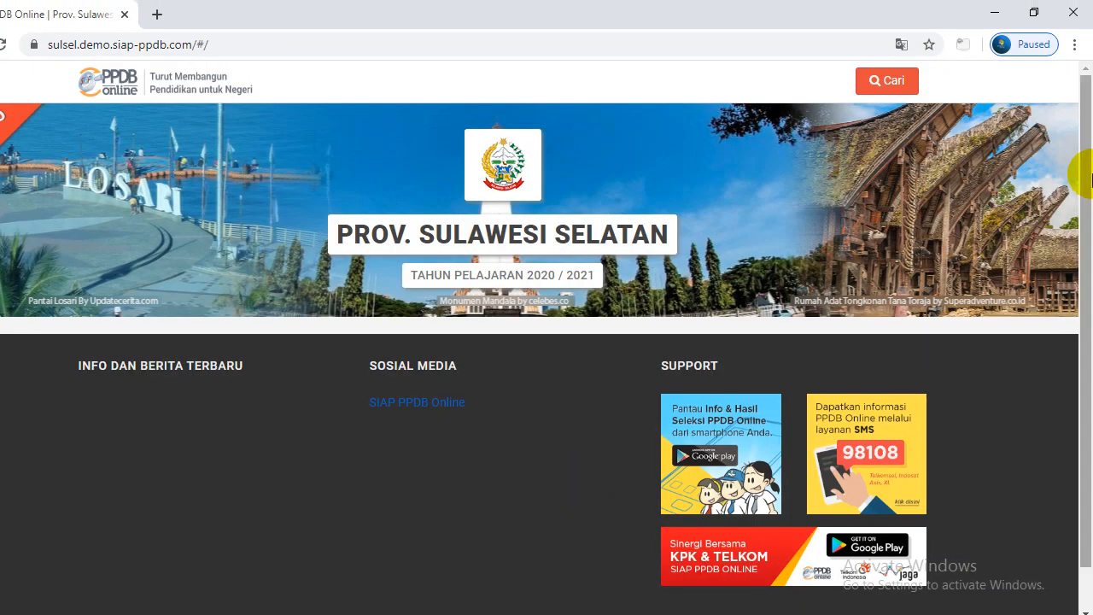
# Choose the Pendaftaran SMK track to reach its Sekilas PPDB Online overview
pyautogui.moveTo(1089, 175); pyautogui.dragTo(1089, 275)
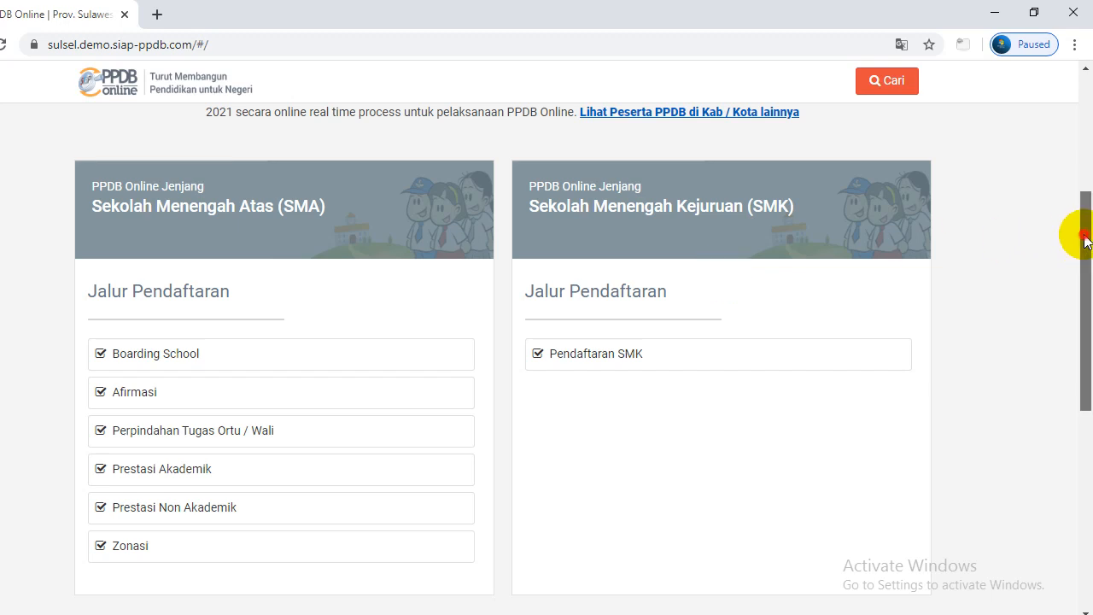
pyautogui.scroll(-1, 1080, 248)
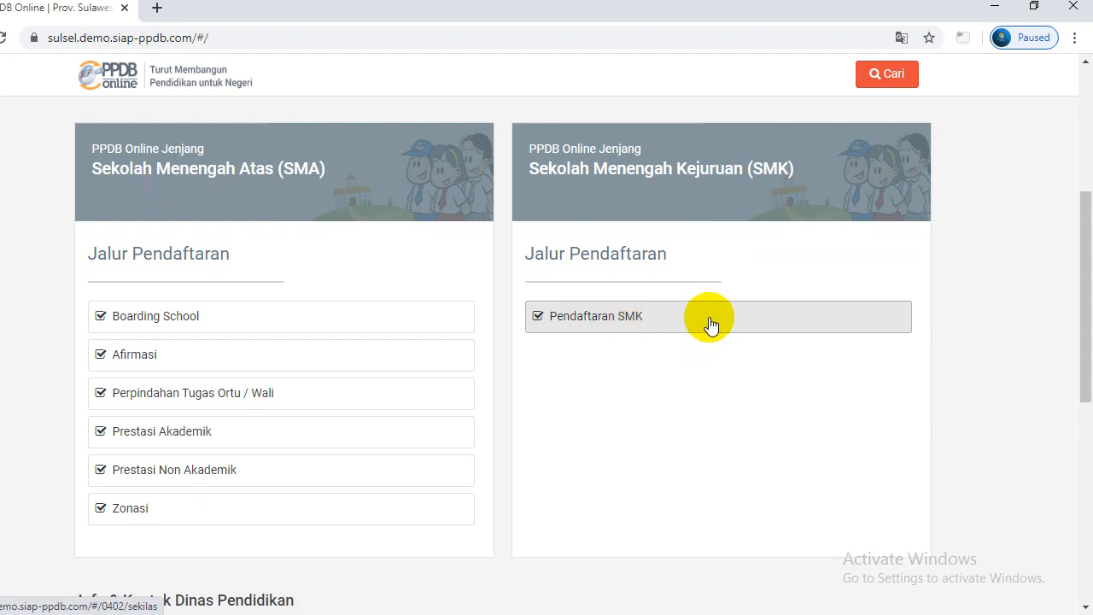
pyautogui.click(640, 324)
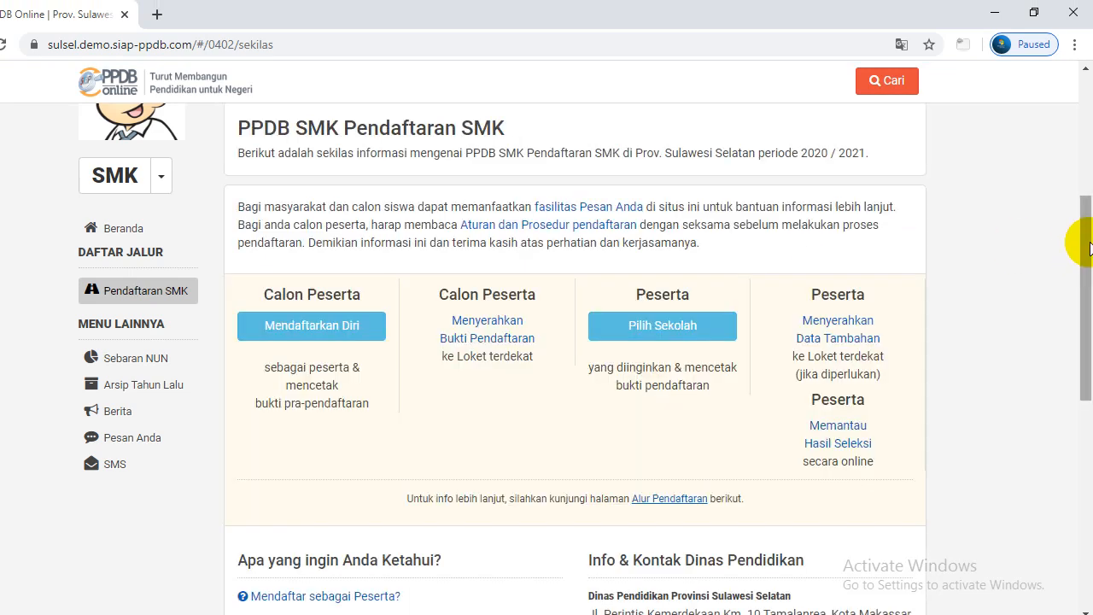
pyautogui.moveTo(1083, 248); pyautogui.dragTo(1086, 211)
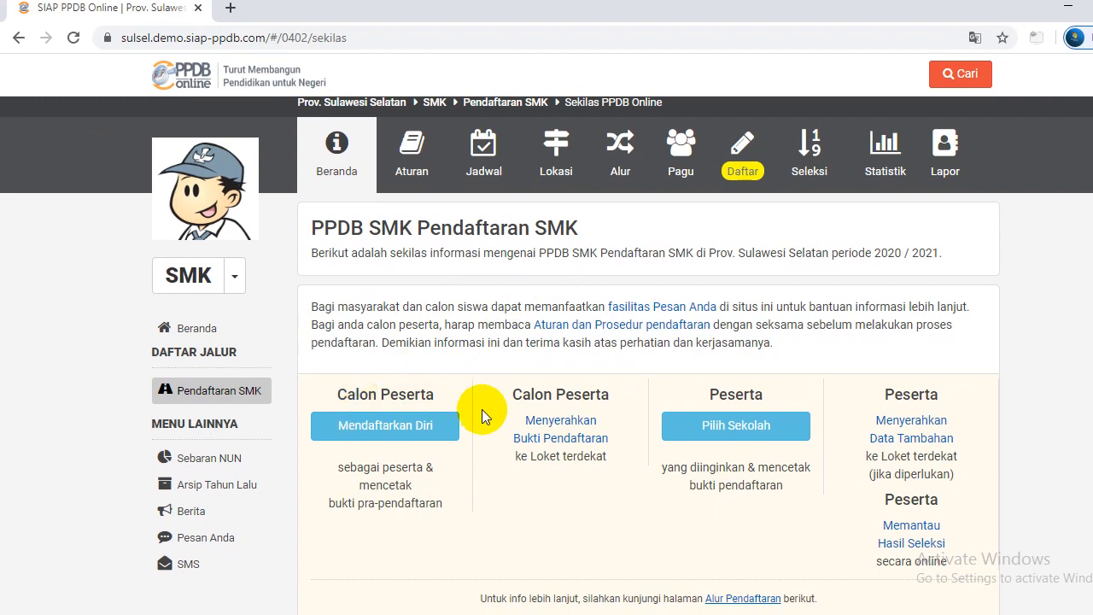
pyautogui.click(440, 434)
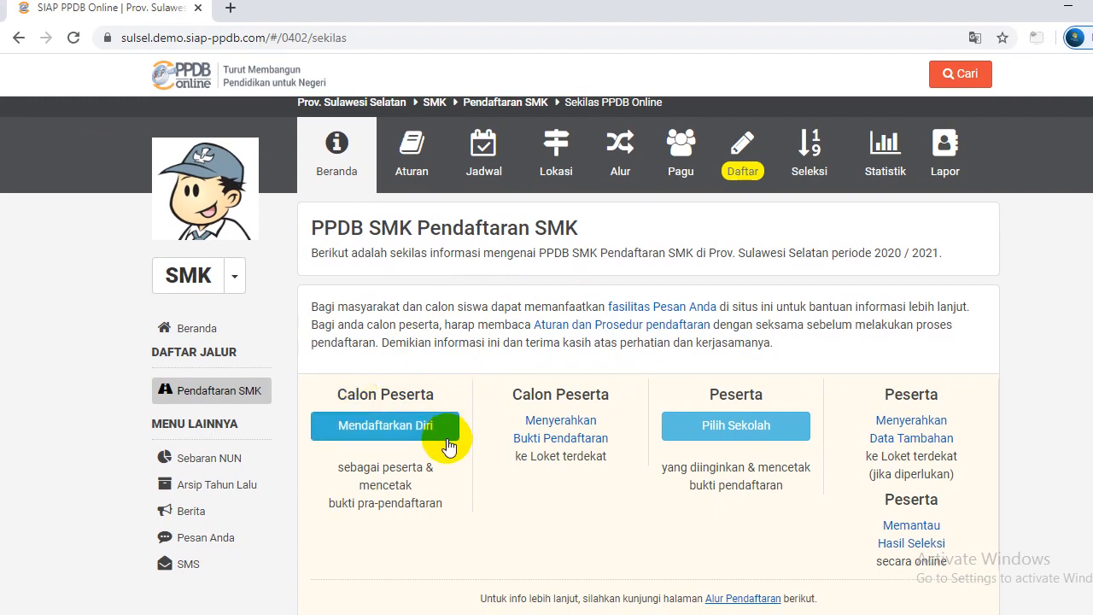
# Start a new registration with Mendaftarkan Diri and scroll to the form
pyautogui.click(383, 439)
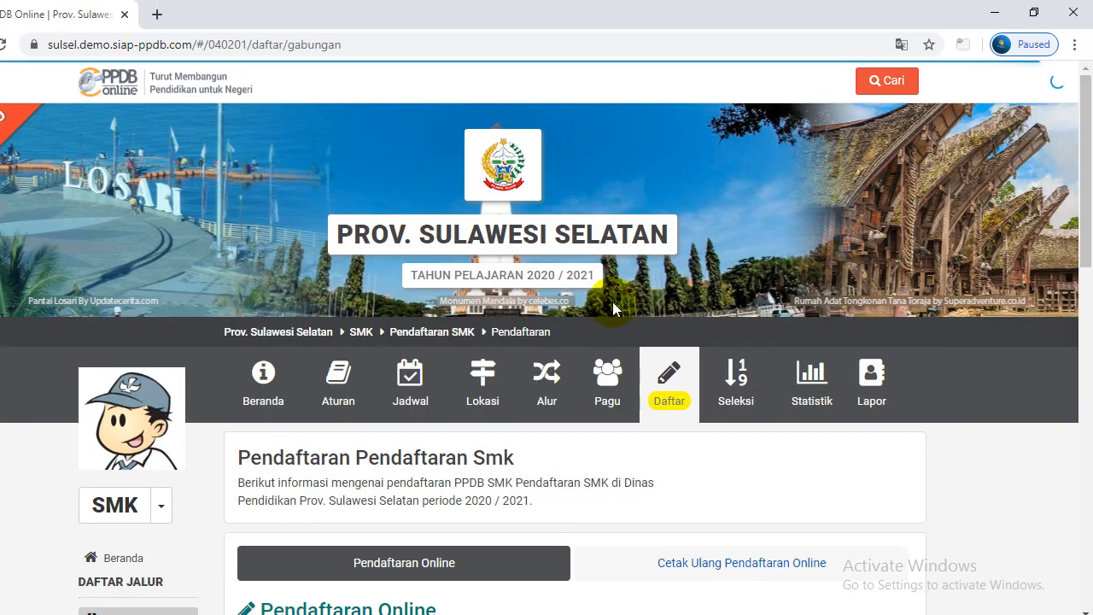
pyautogui.moveTo(1082, 146); pyautogui.dragTo(1090, 267)
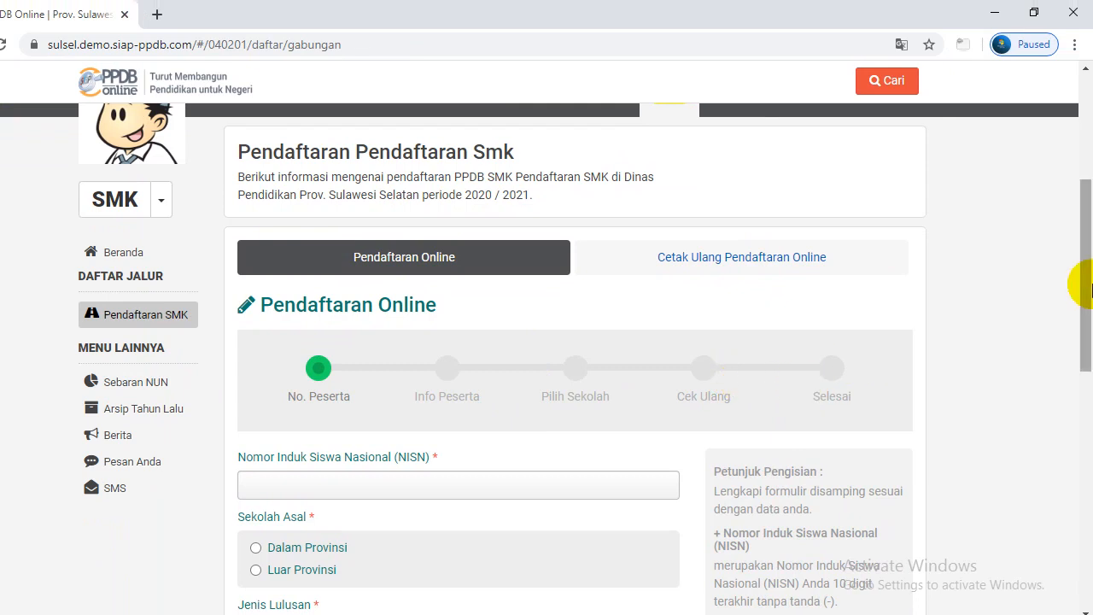
pyautogui.moveTo(1088, 284); pyautogui.dragTo(1088, 328)
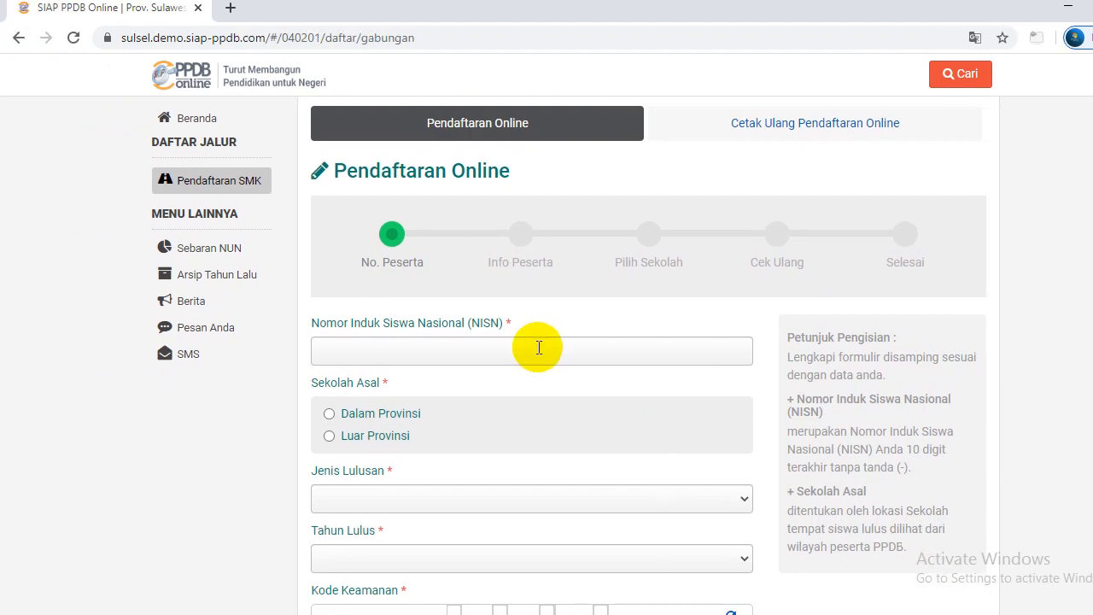
# Enter the student's 10-digit NISN in the NISN field
pyautogui.click(539, 347)
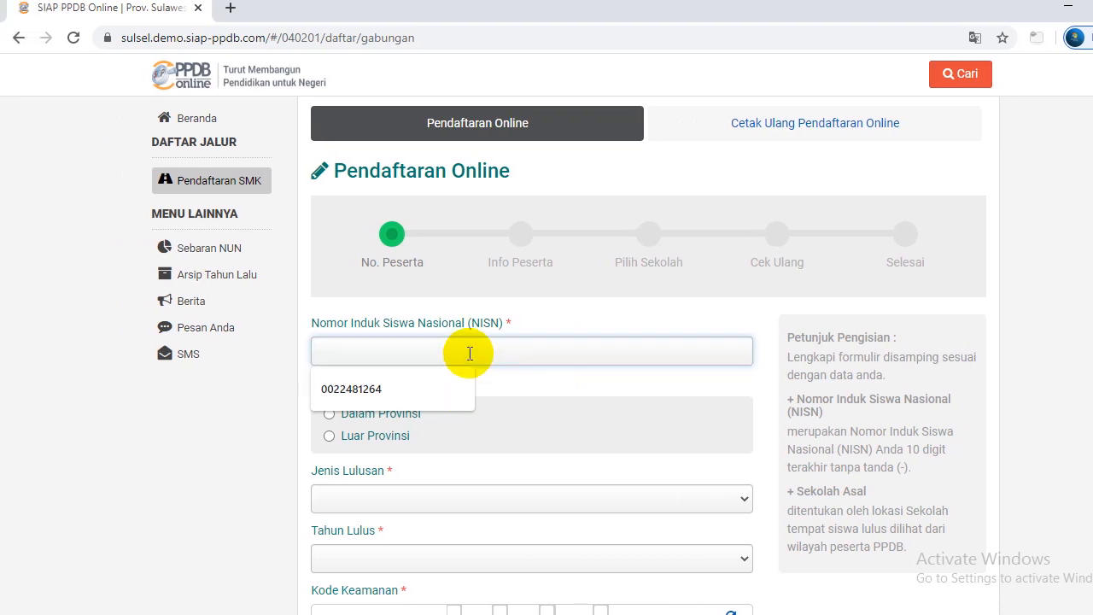
pyautogui.write('012345')
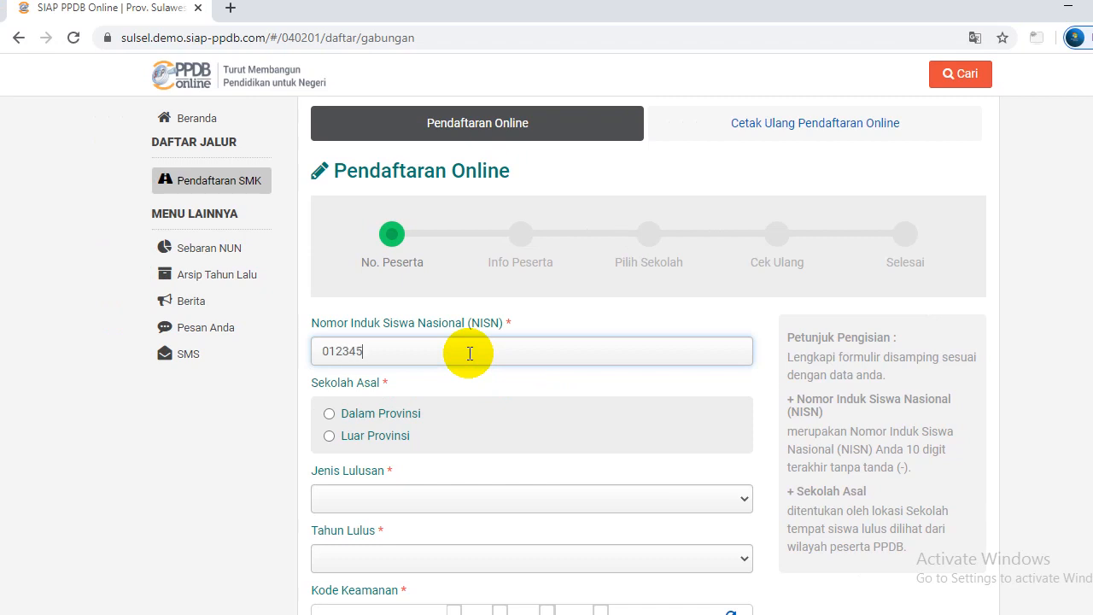
pyautogui.write('6789')
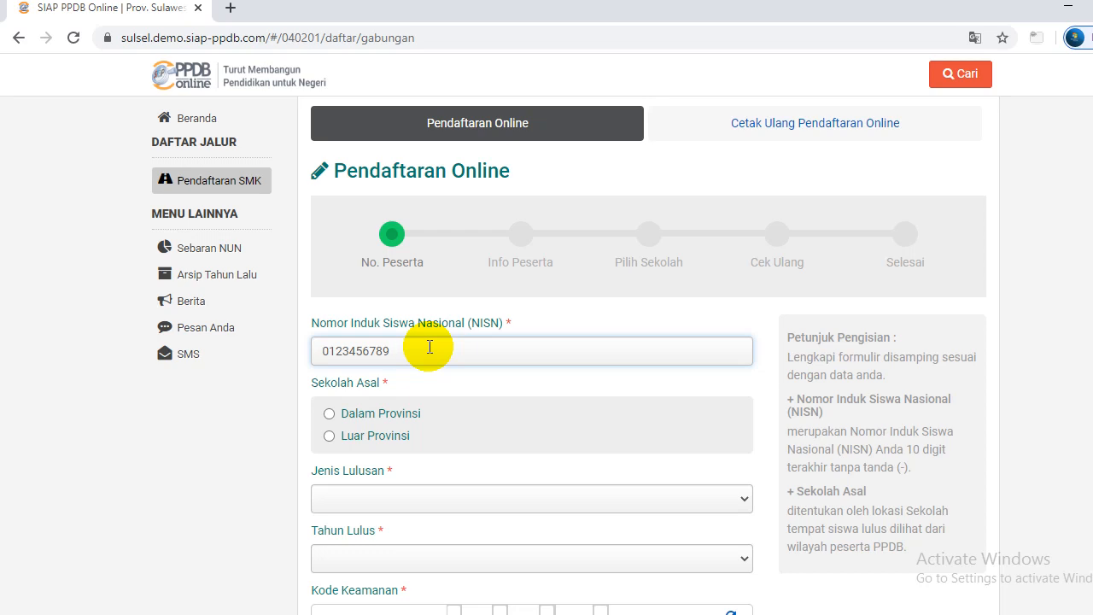
pyautogui.moveTo(416, 351)
pyautogui.mouseDown()
pyautogui.moveTo(351, 352)
pyautogui.moveTo(421, 353)
pyautogui.mouseUp()
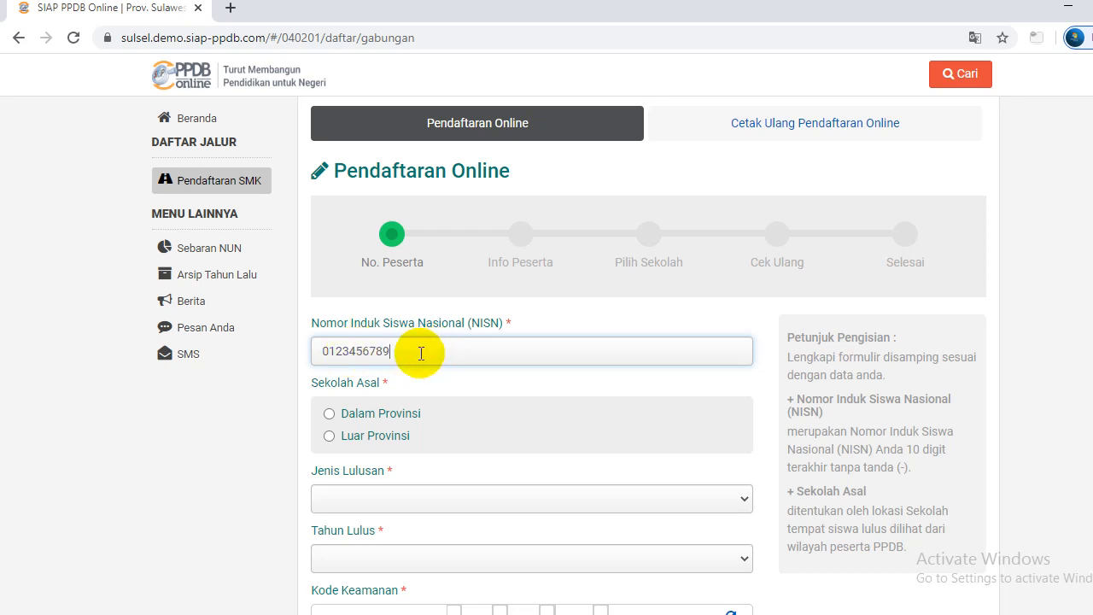
pyautogui.click(421, 354)
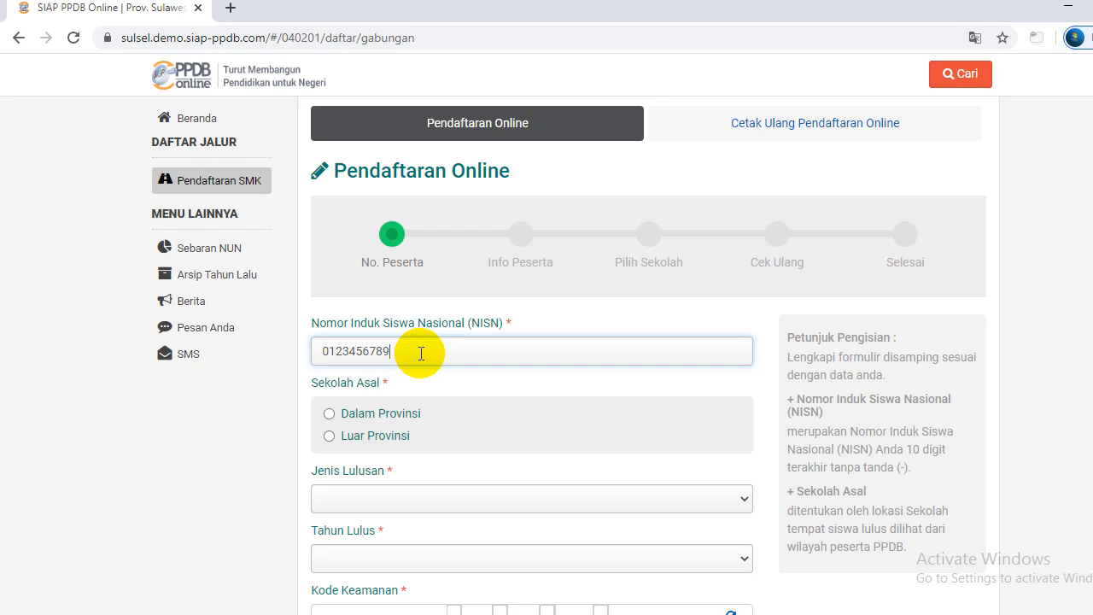
pyautogui.moveTo(1088, 310); pyautogui.dragTo(1088, 331)
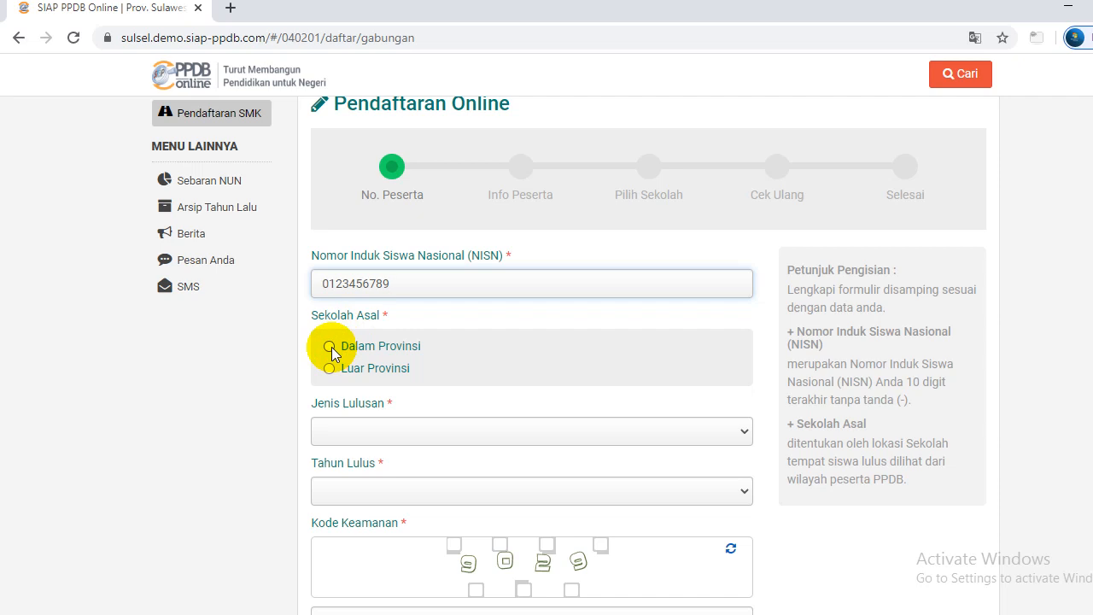
# Mark the origin school as Dalam Provinsi and choose Reguler as the graduation type
pyautogui.click(332, 348)
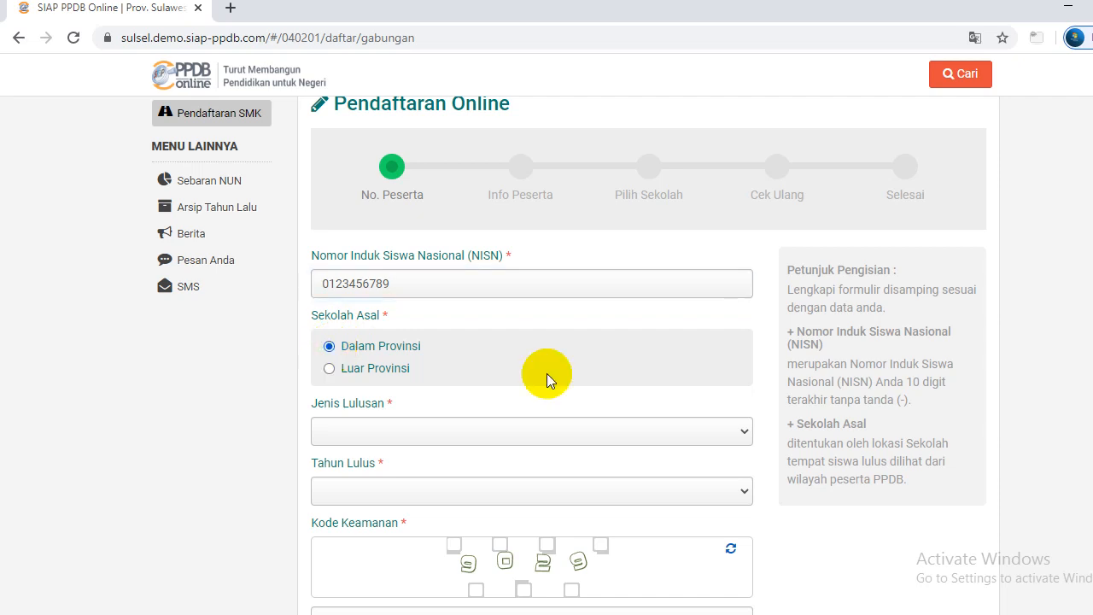
pyautogui.scroll(-1, 1085, 303)
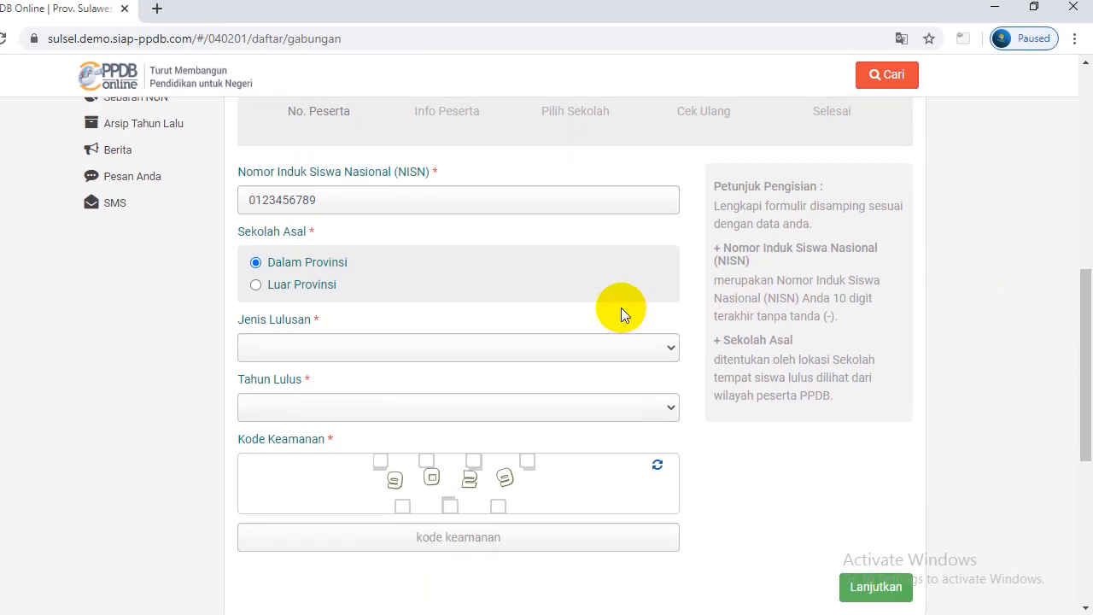
pyautogui.click(671, 348)
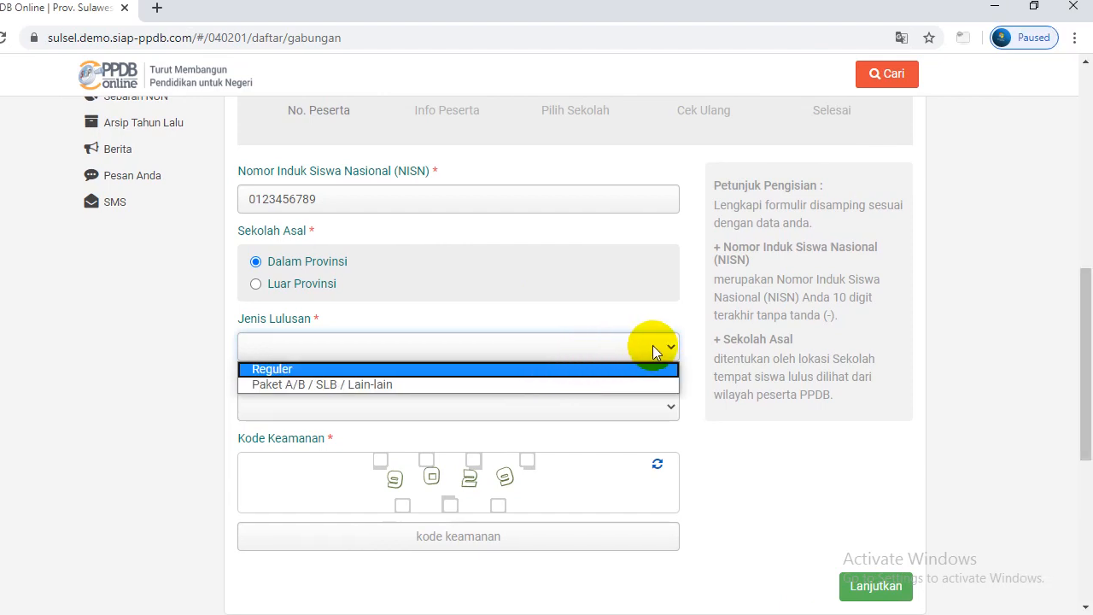
pyautogui.click(674, 347)
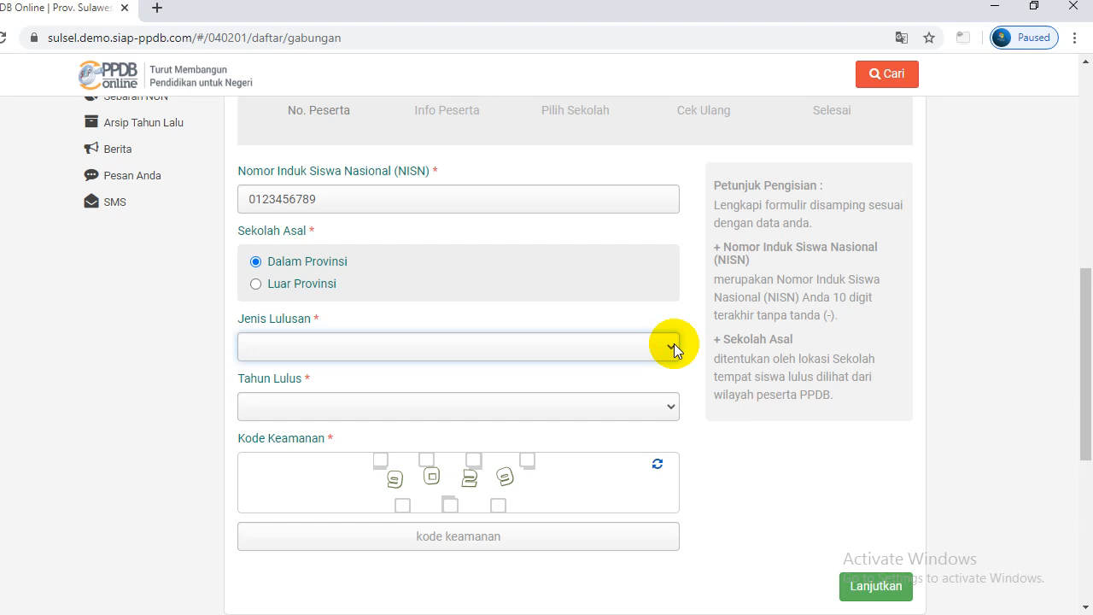
pyautogui.click(673, 345)
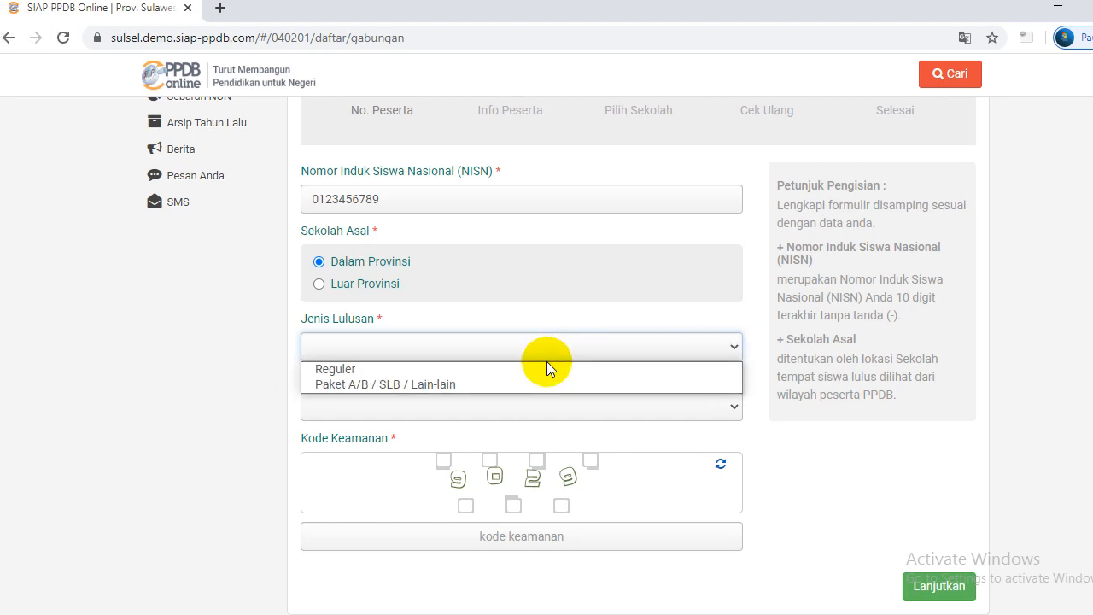
pyautogui.click(483, 369)
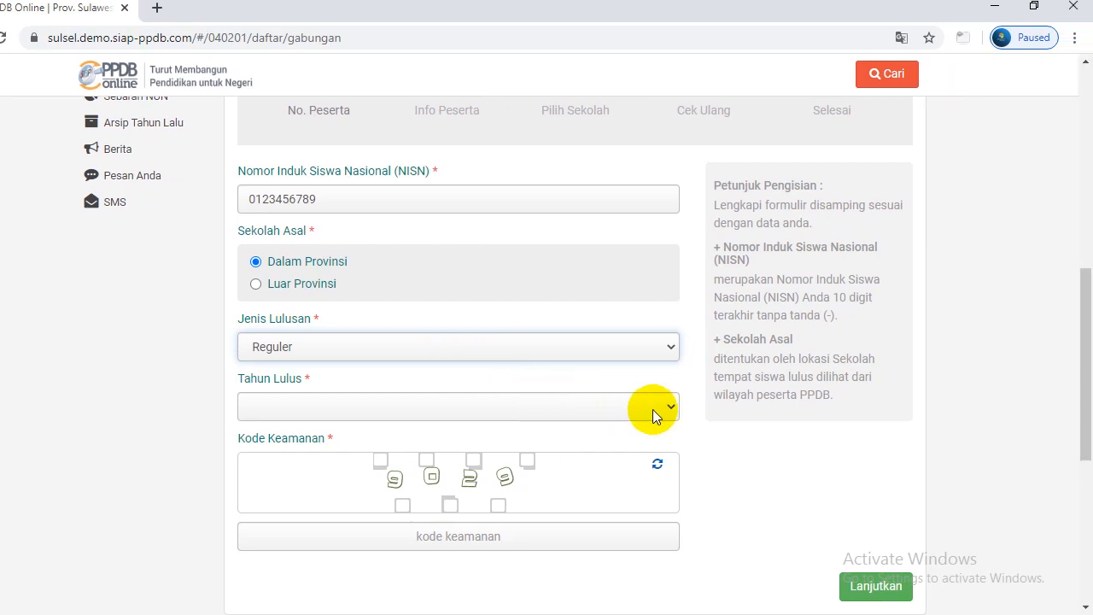
# Set the graduation year (Tahun Lulus) to 2019
pyautogui.click(671, 408)
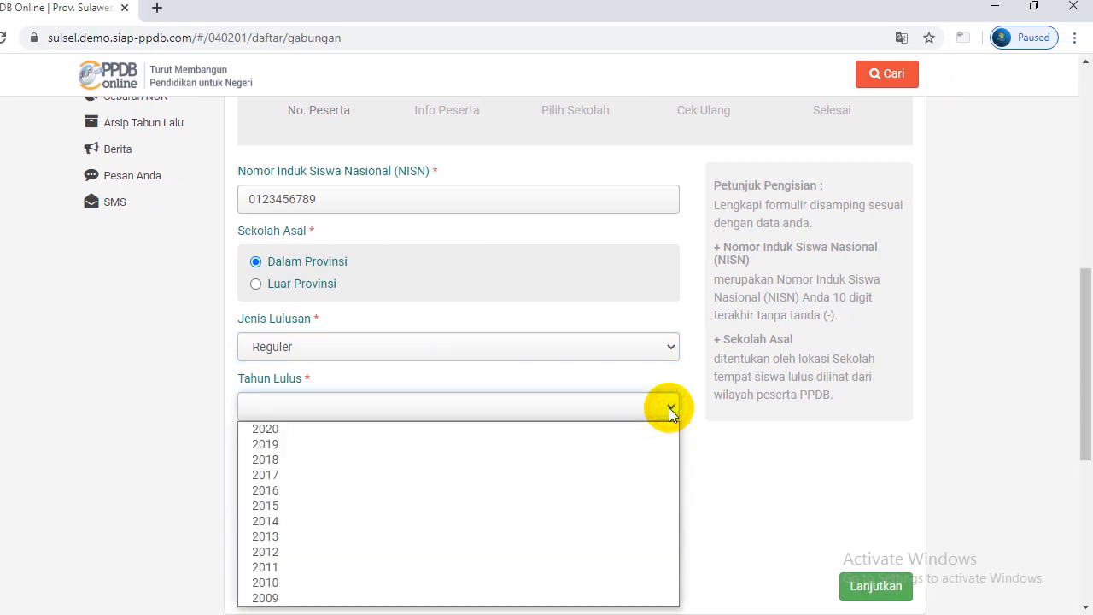
pyautogui.moveTo(1082, 320); pyautogui.dragTo(1086, 349)
pyautogui.click(670, 328)
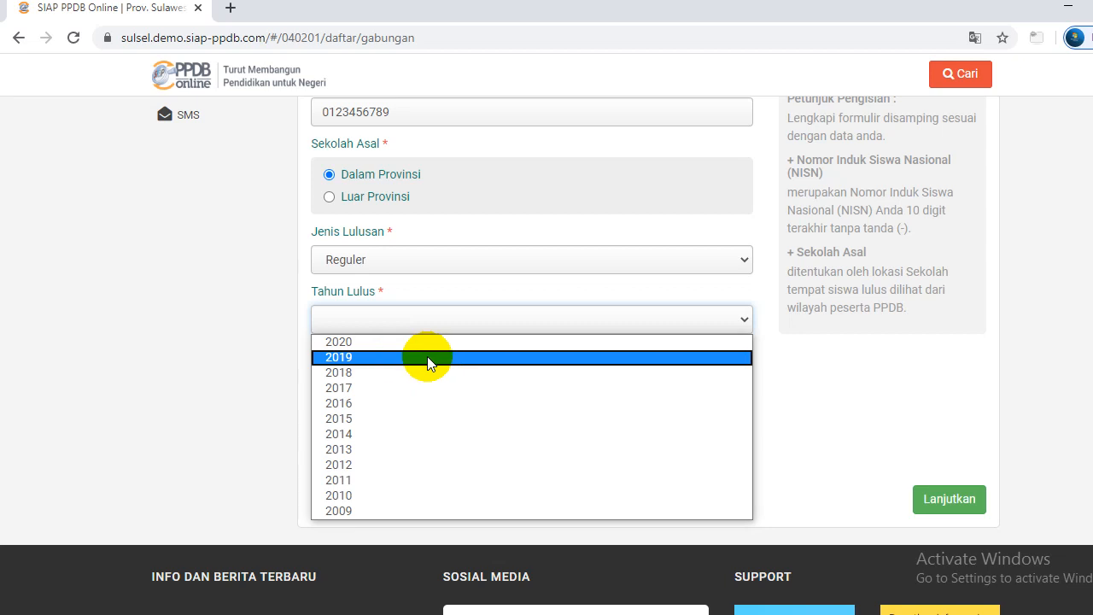
pyautogui.click(418, 358)
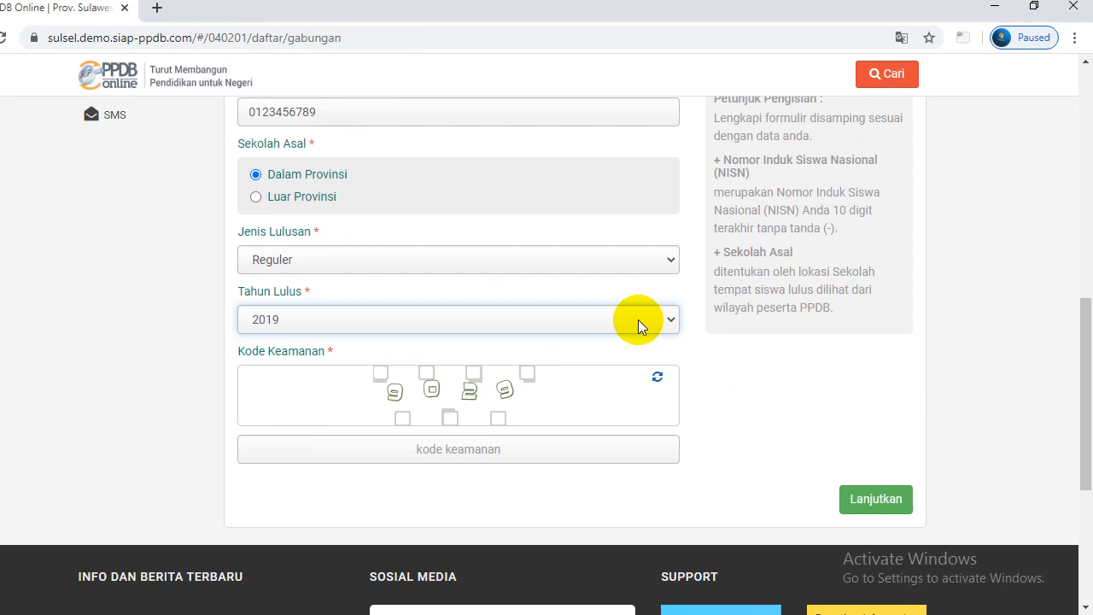
pyautogui.click(514, 448)
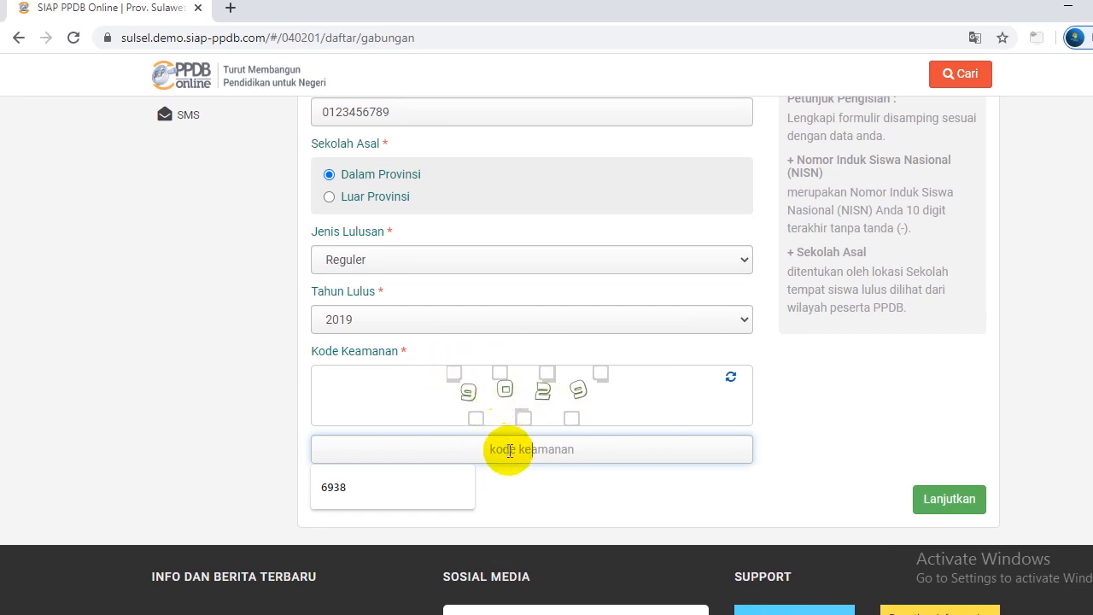
# Enter the captcha security code, correcting its last digit, and continue with Lanjutkan
pyautogui.write('90')
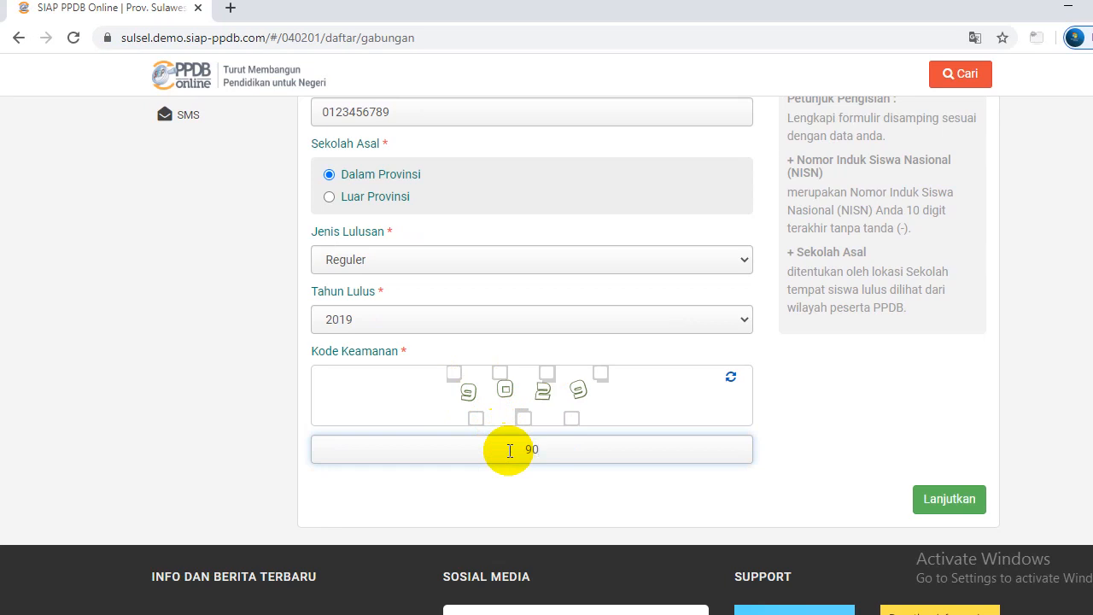
pyautogui.write('20')
pyautogui.press('BackSpace')
pyautogui.write('9')
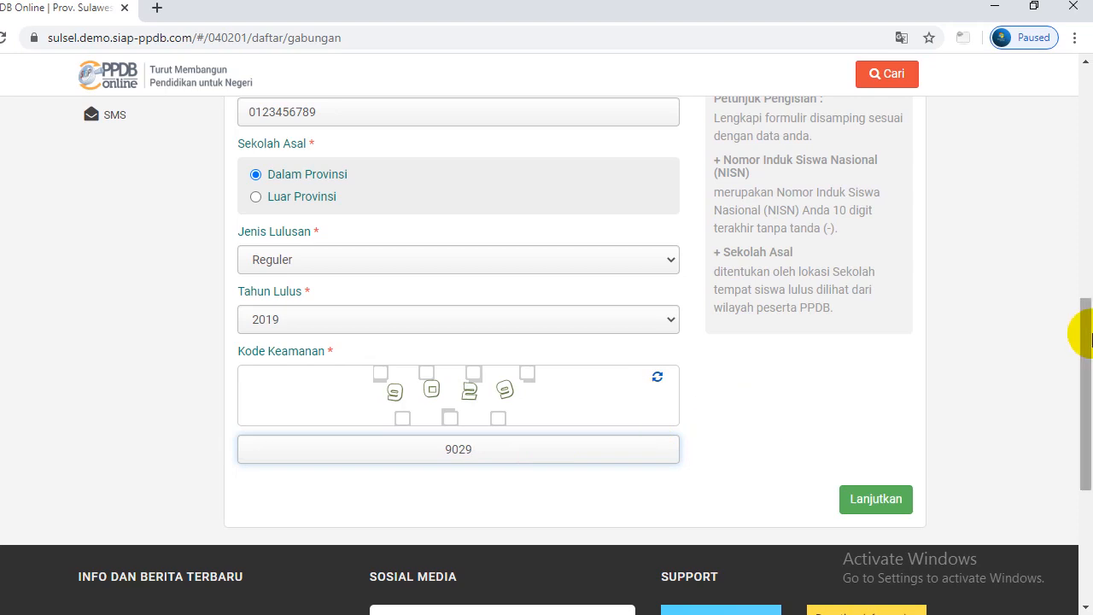
pyautogui.moveTo(1089, 339); pyautogui.dragTo(1090, 374)
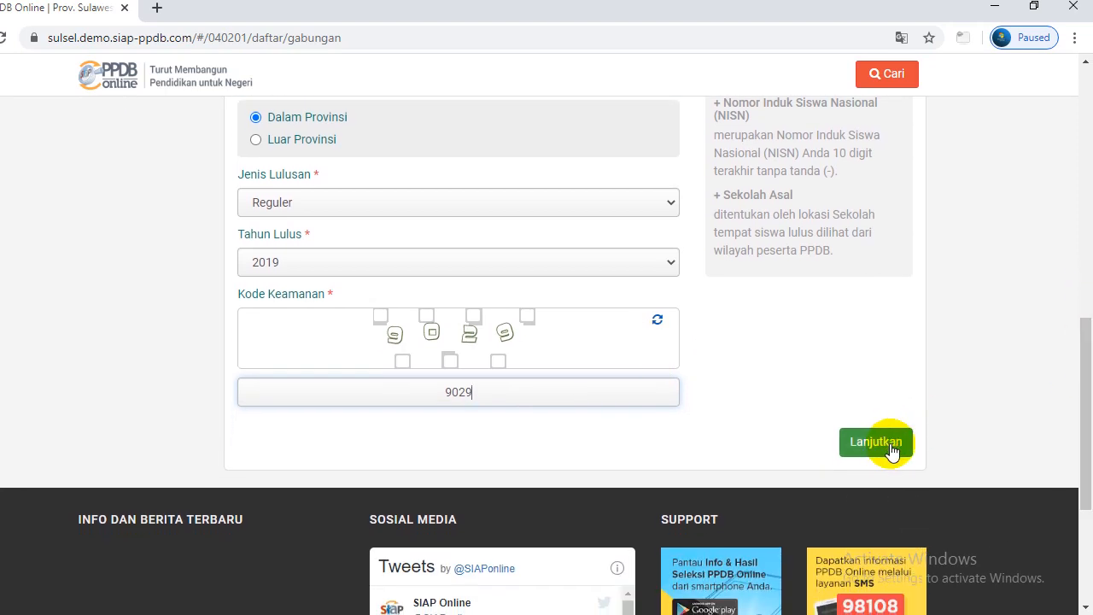
pyautogui.click(888, 444)
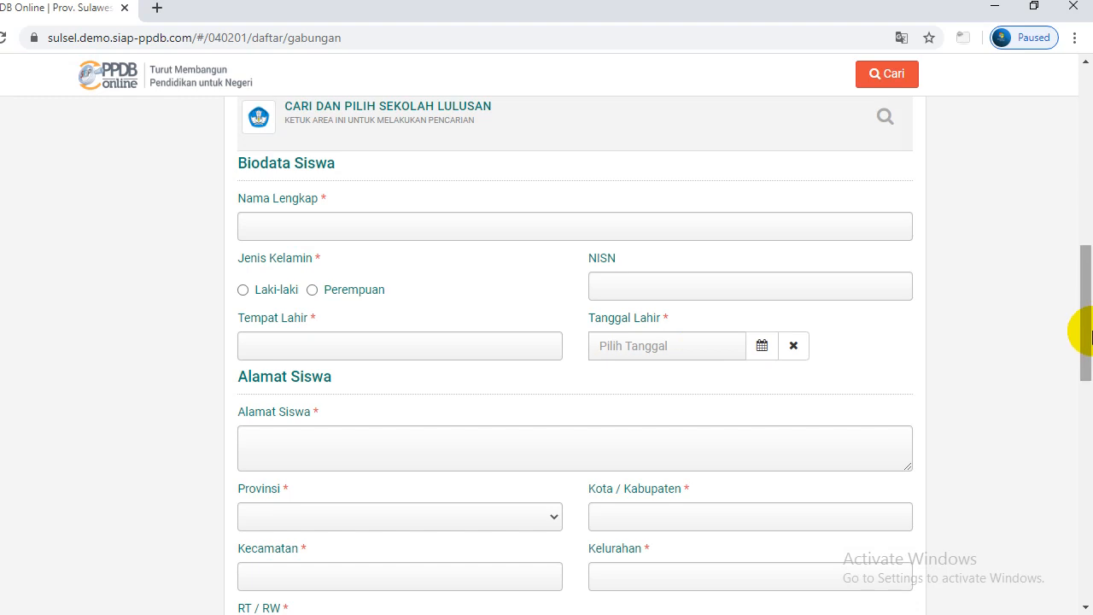
# Open the graduating-school search and enter UPT SMPN 4 SABBANG as the search term
pyautogui.moveTo(1088, 335); pyautogui.dragTo(1084, 268)
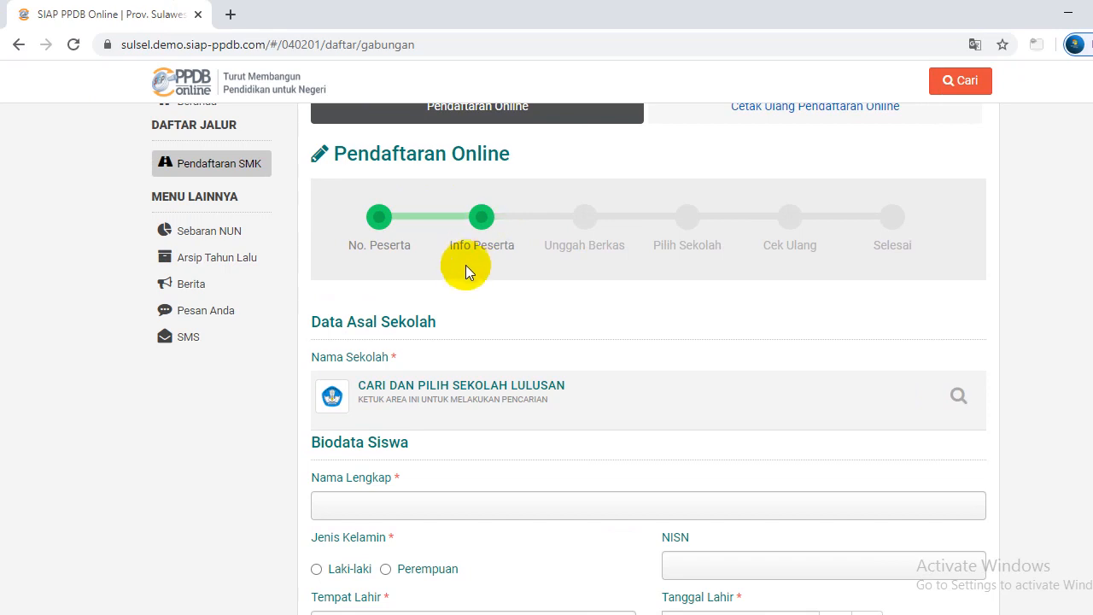
pyautogui.scroll(-2, 1089, 241)
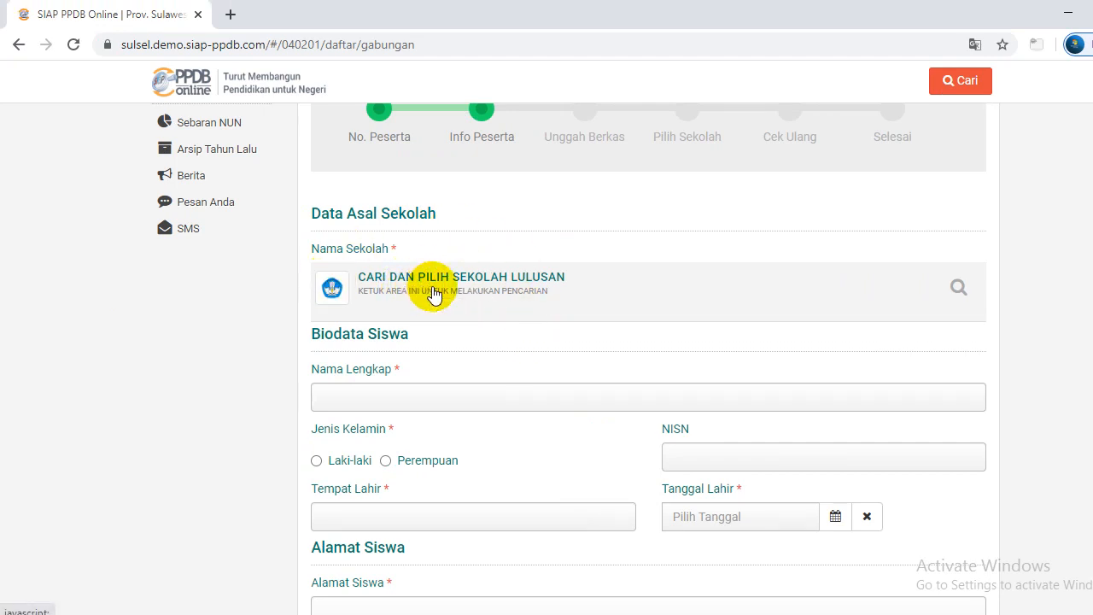
pyautogui.click(434, 293)
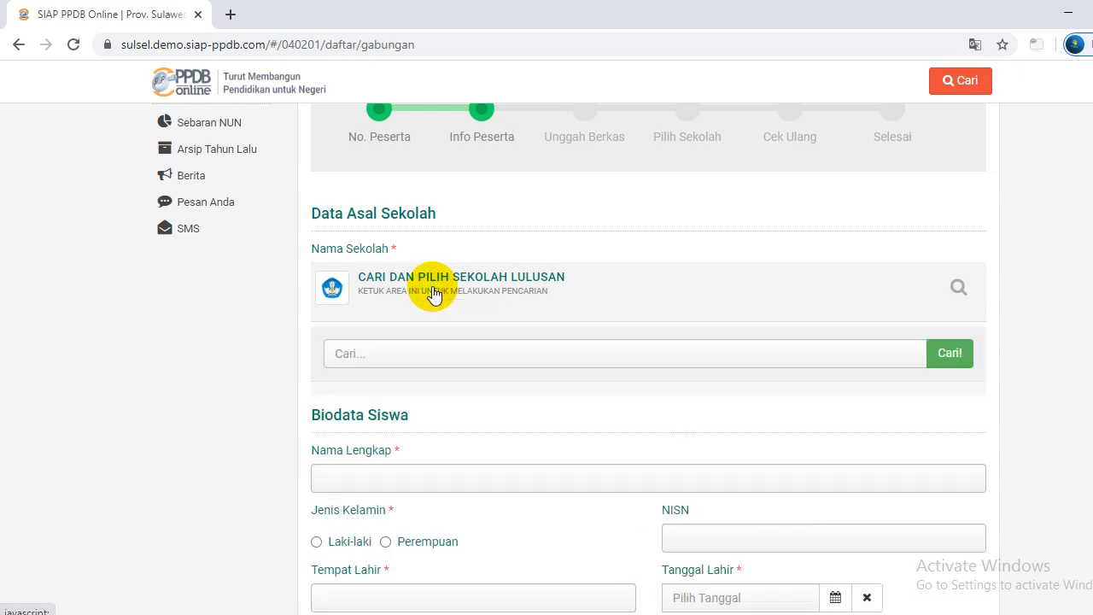
pyautogui.click(409, 361)
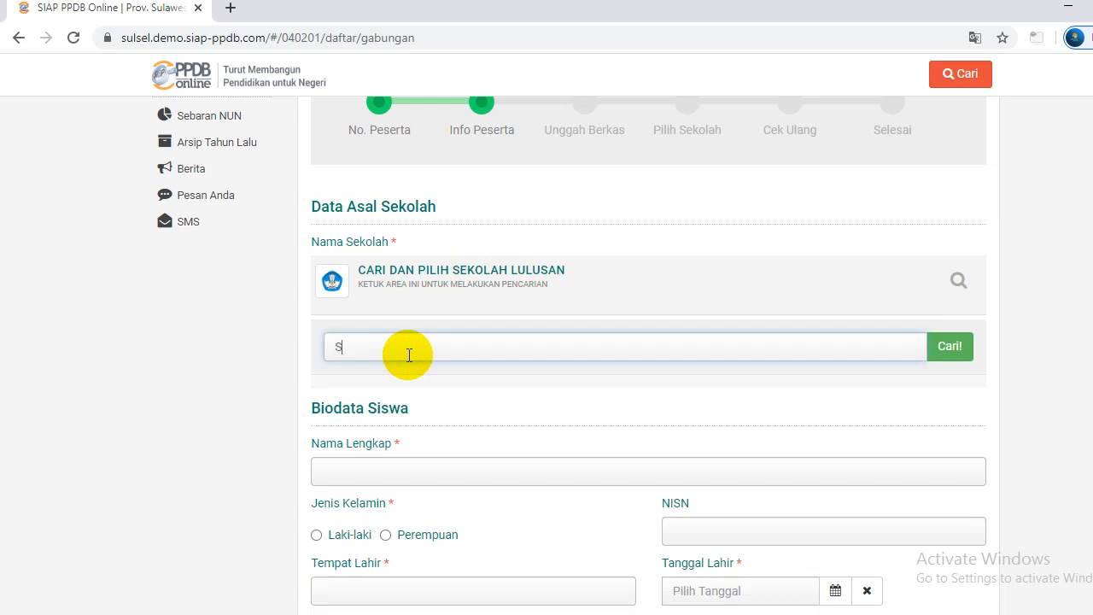
pyautogui.press('BackSpace')
pyautogui.press('BackSpace')
pyautogui.write('UPT SMPN 4 SABBANG')
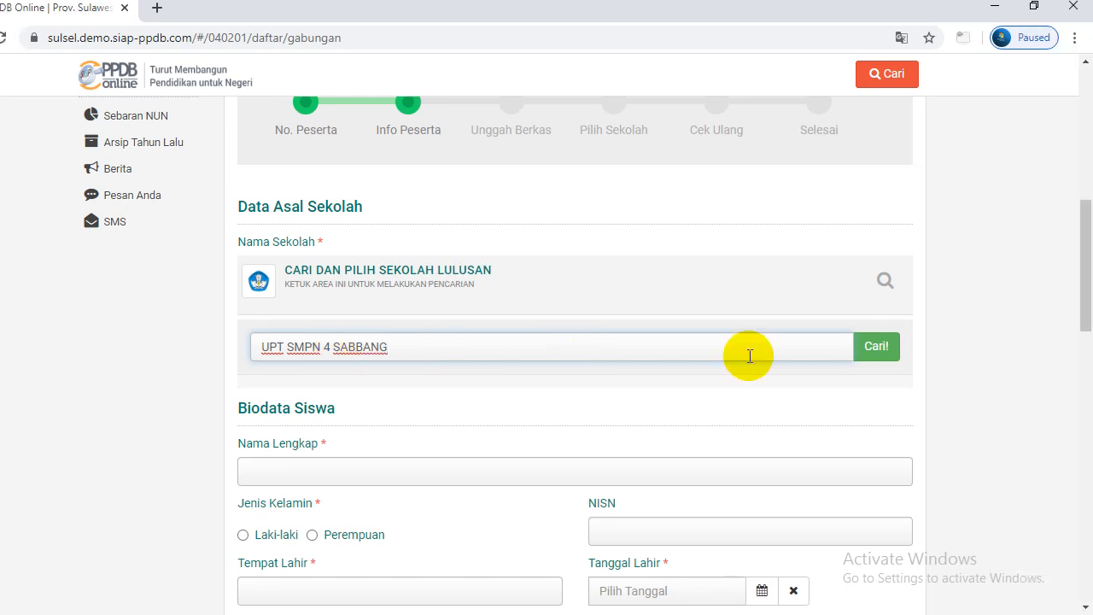
# Run the school search, then retry without the UPT prefix as SMPN 4 SABBANG
pyautogui.click(941, 356)
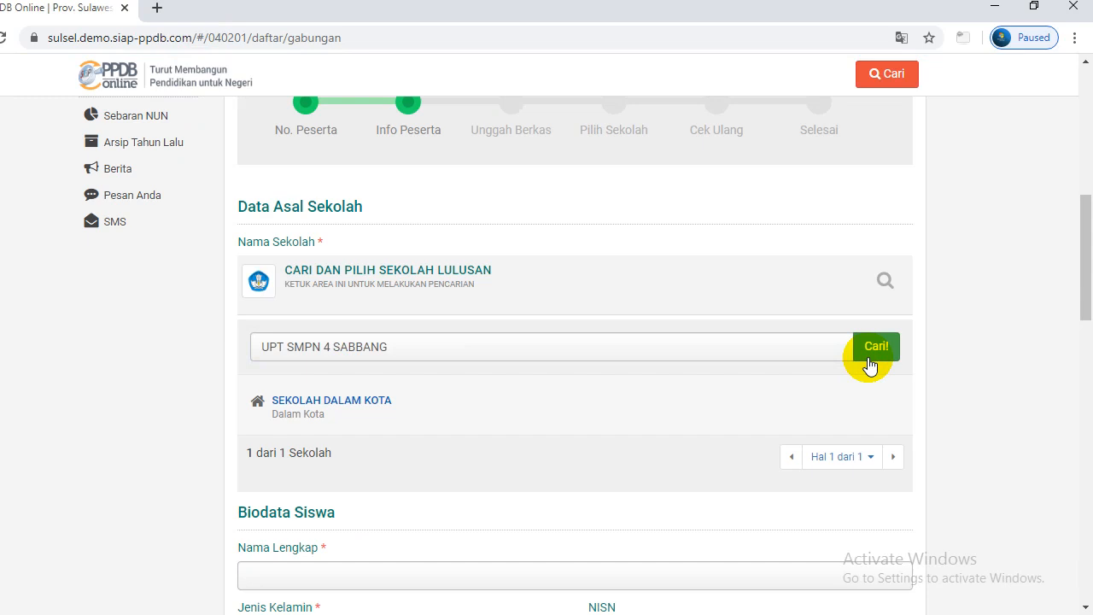
pyautogui.moveTo(1081, 286); pyautogui.dragTo(1088, 323)
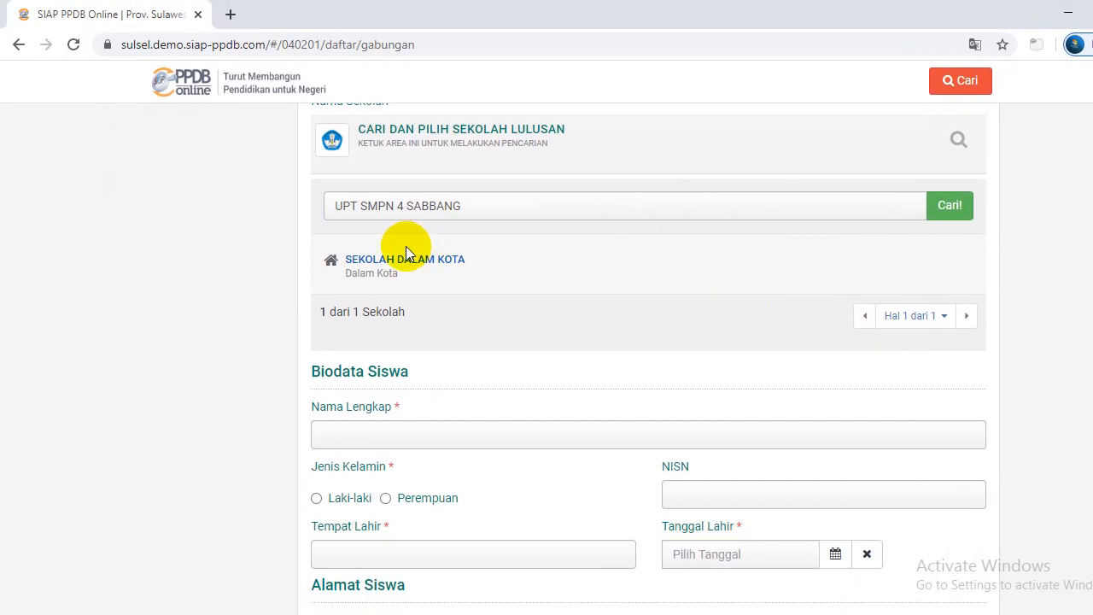
pyautogui.click(362, 205)
pyautogui.press('BackSpace')
pyautogui.press('BackSpace')
pyautogui.press('BackSpace')
pyautogui.press('BackSpace')
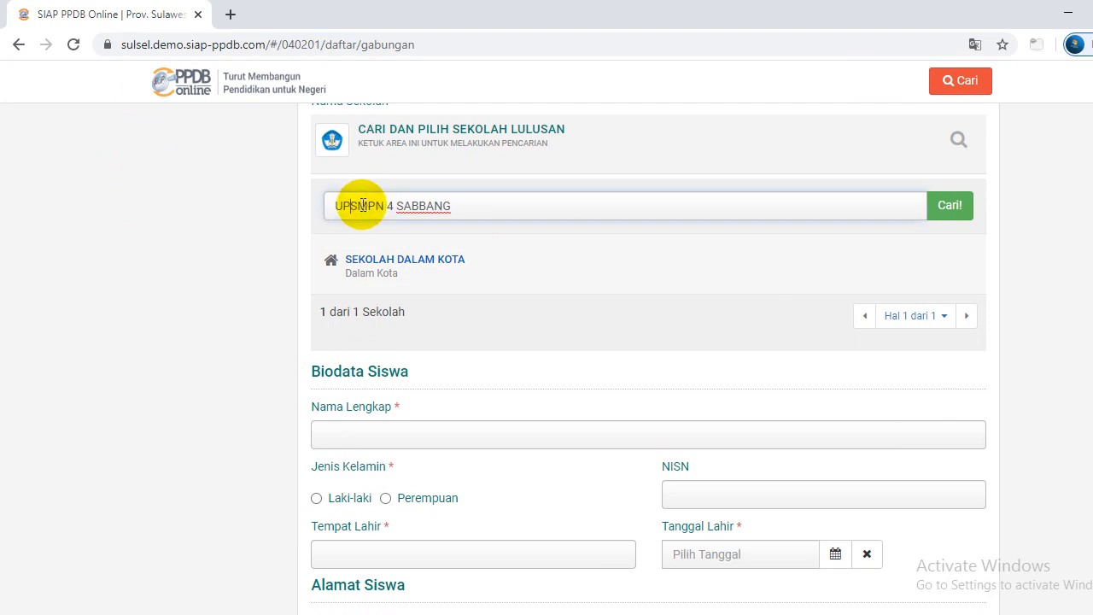
pyautogui.click(449, 206)
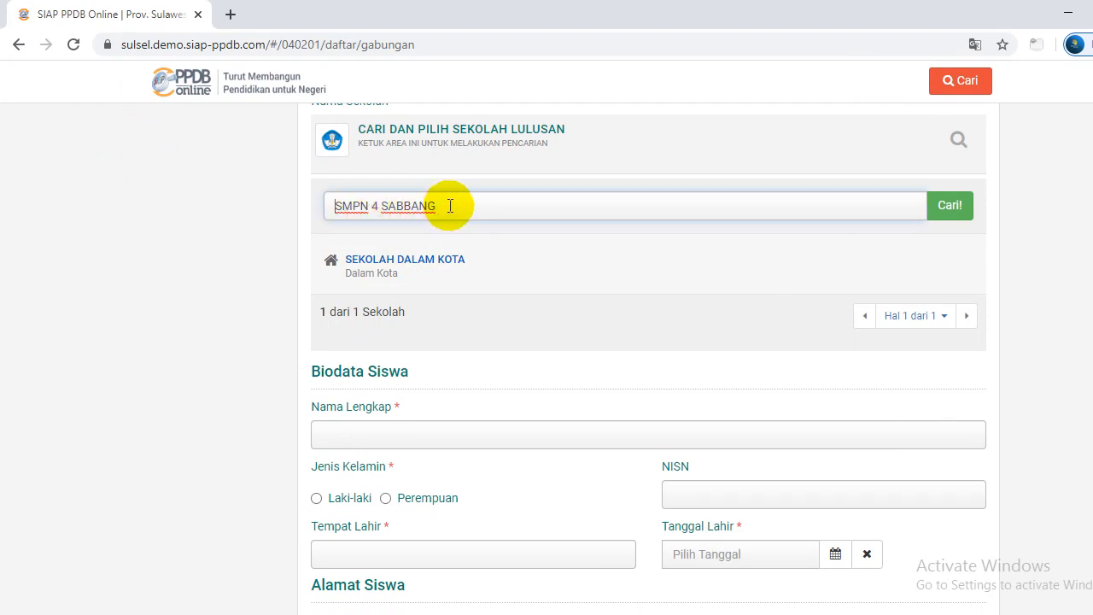
pyautogui.click(875, 205)
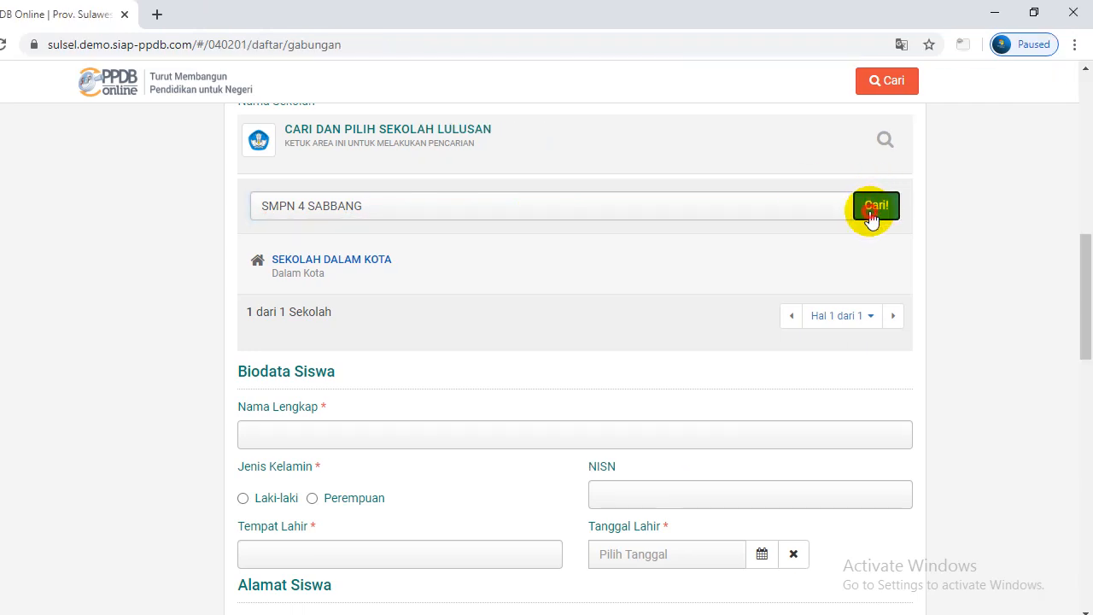
# Retry the school search as SMPN 4 SATAP SABBANG
pyautogui.click(380, 208)
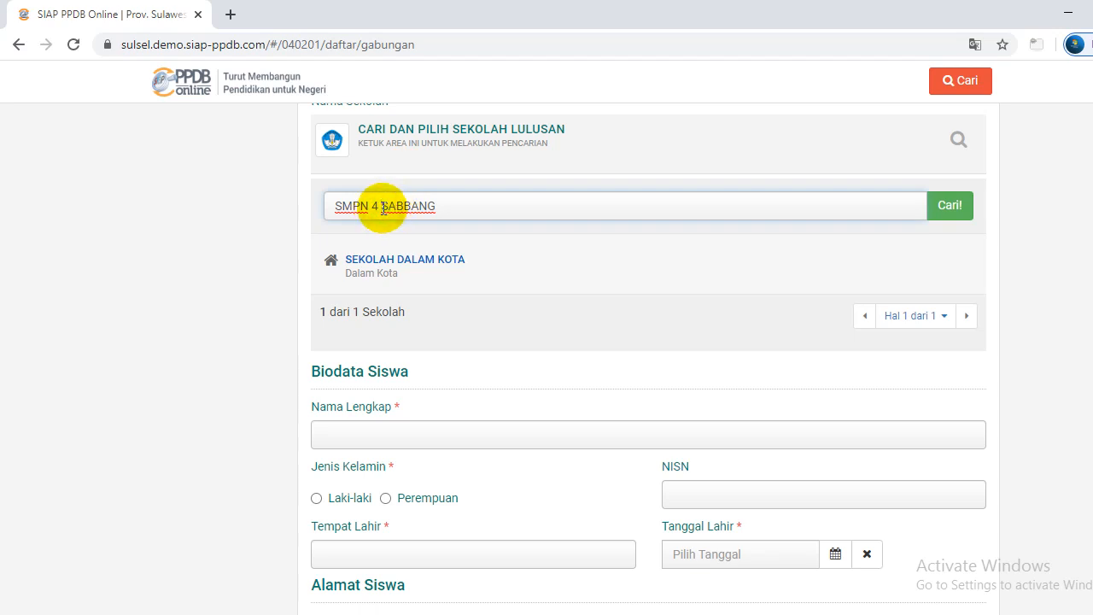
pyautogui.press('capslock')
pyautogui.write('SATA')
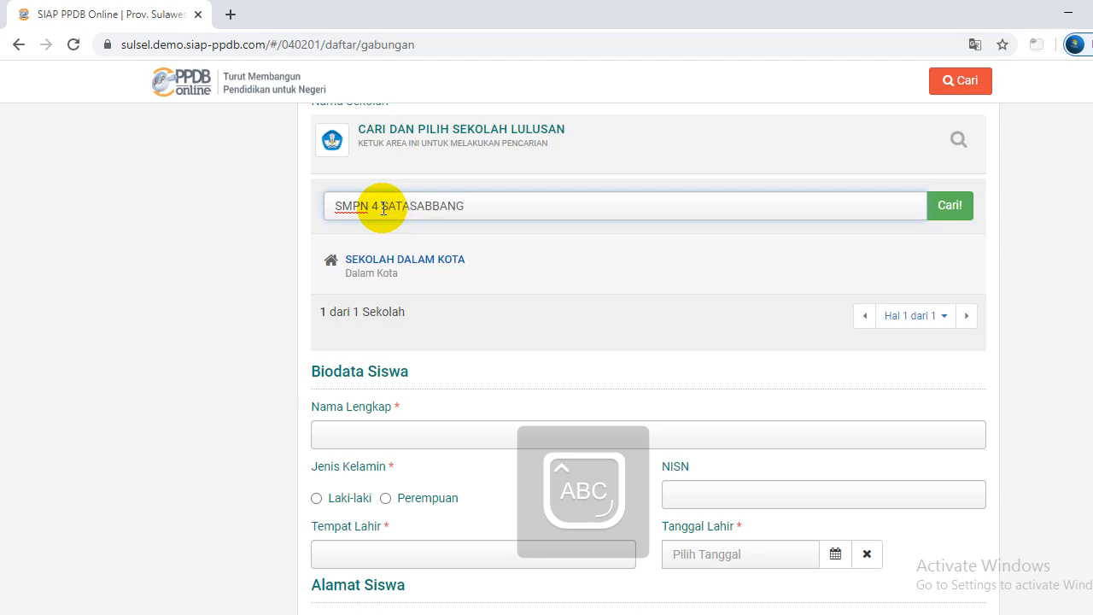
pyautogui.write('P')
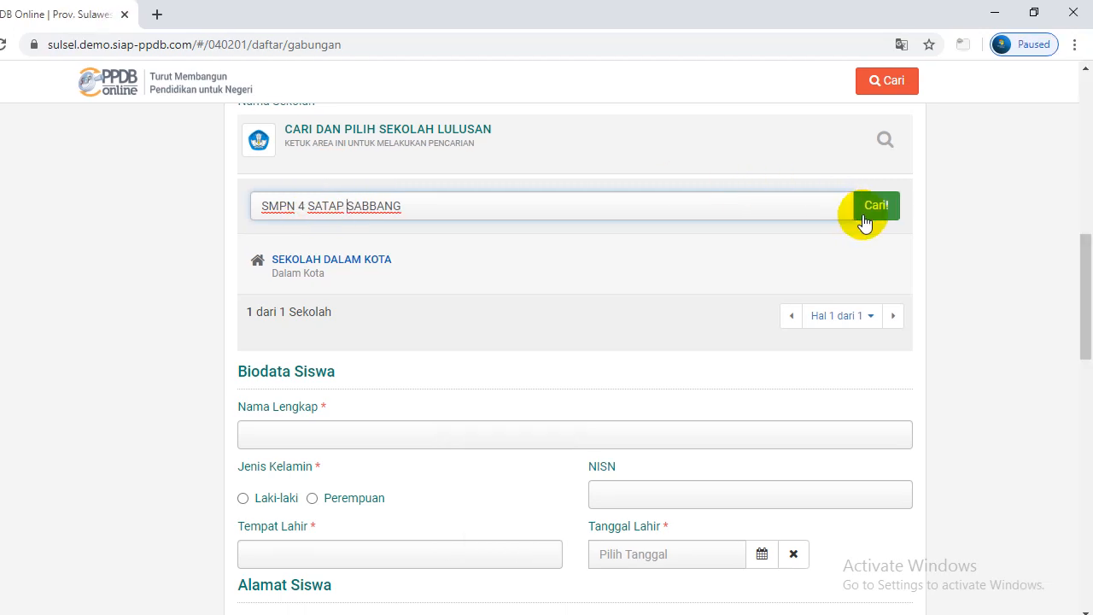
pyautogui.click(864, 221)
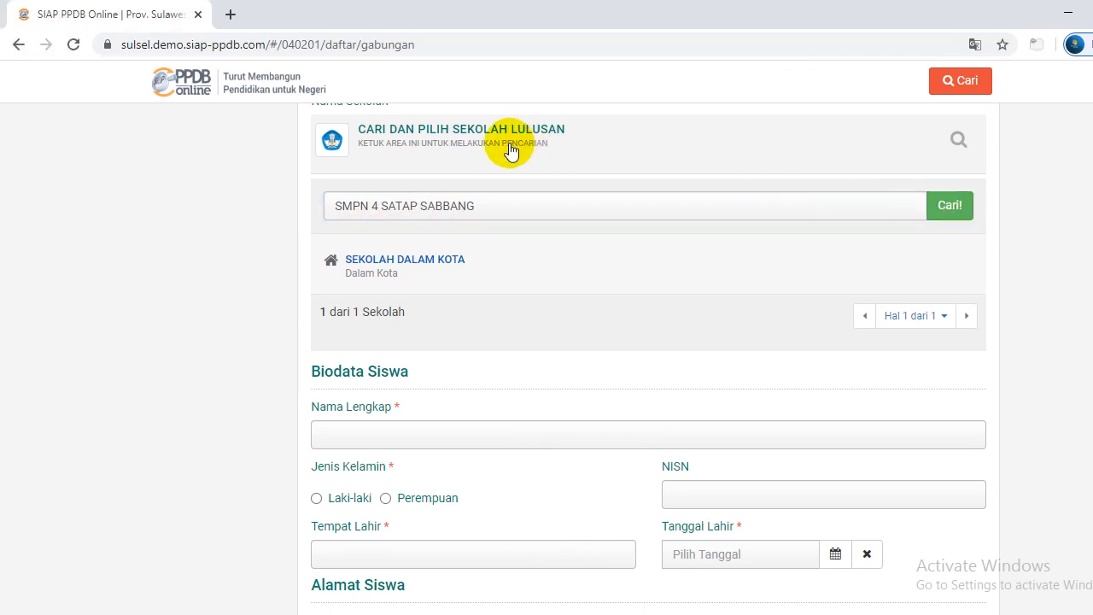
pyautogui.click(510, 150)
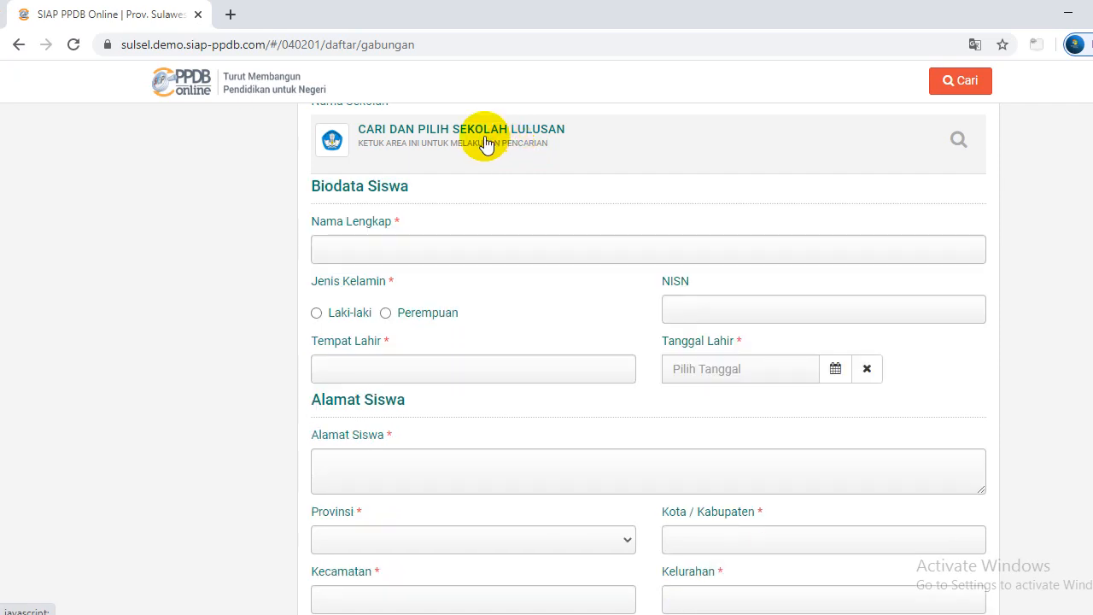
pyautogui.click(485, 143)
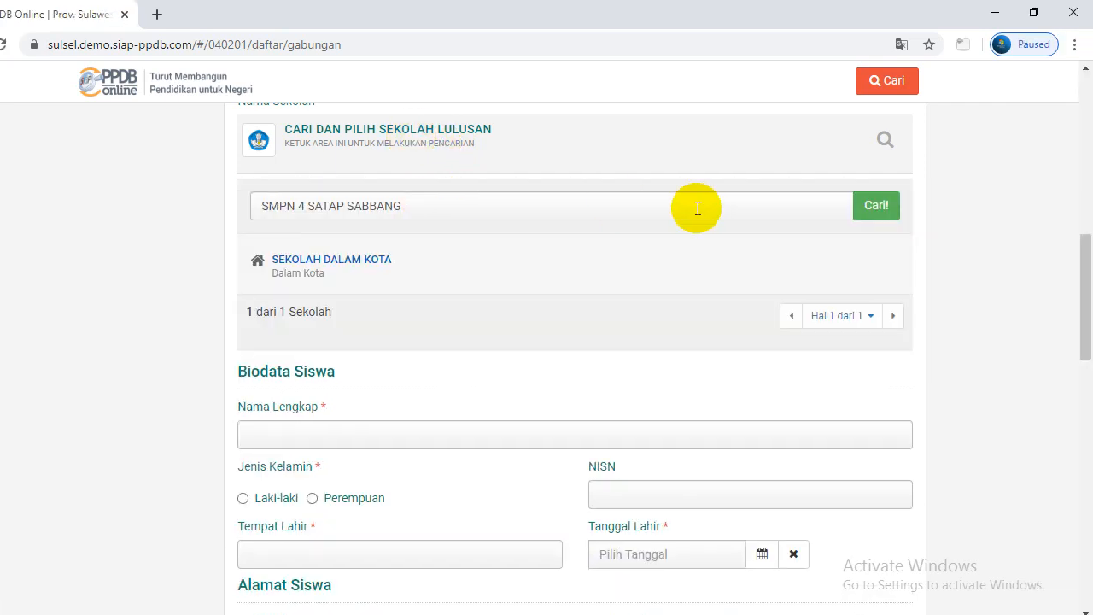
pyautogui.click(578, 207)
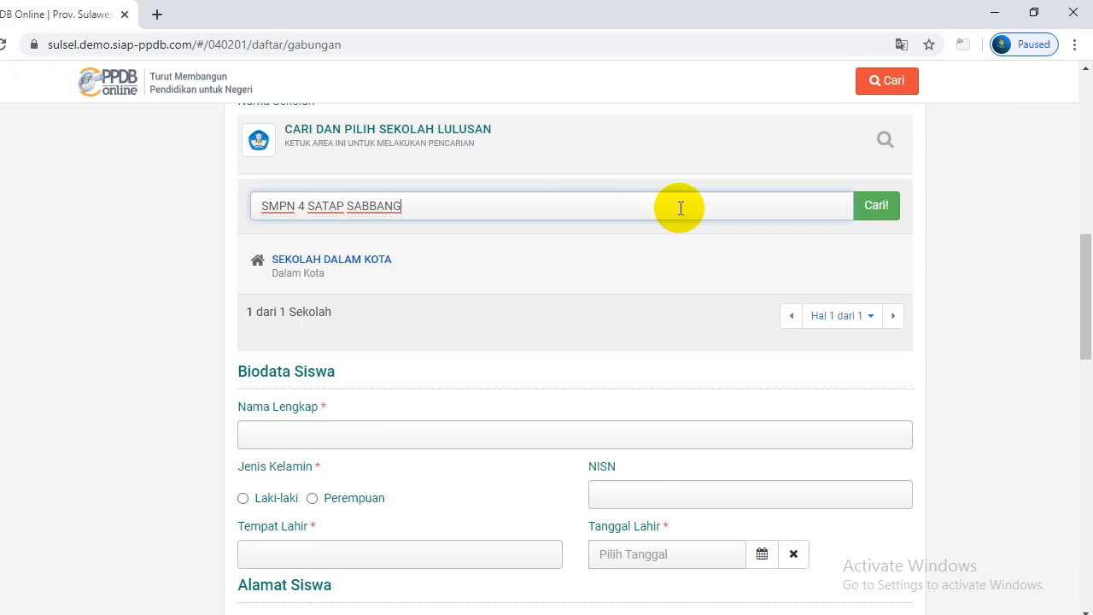
pyautogui.click(893, 210)
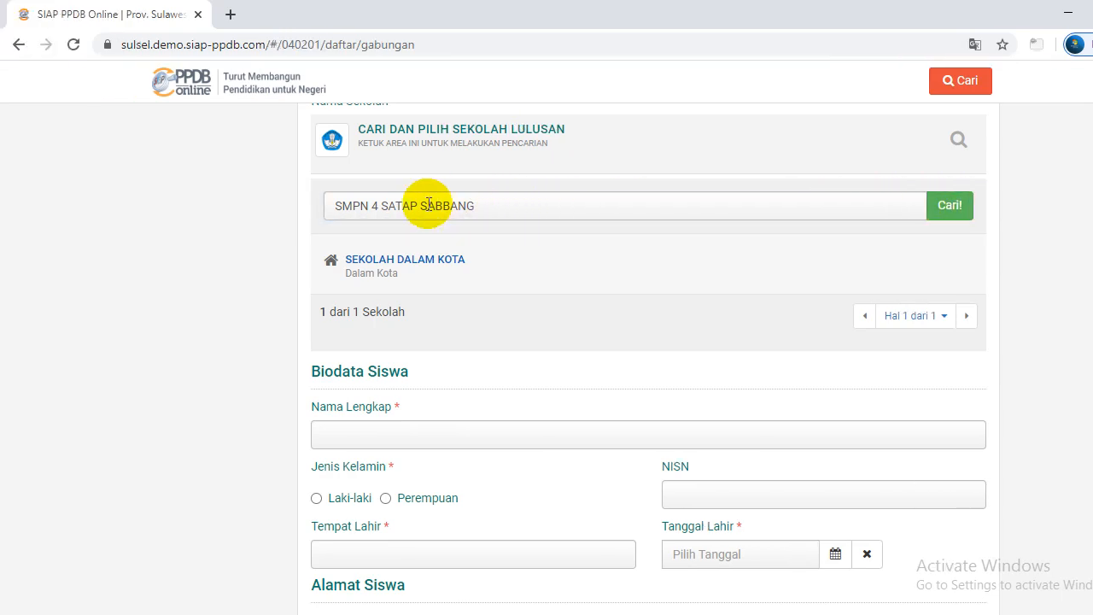
pyautogui.click(485, 141)
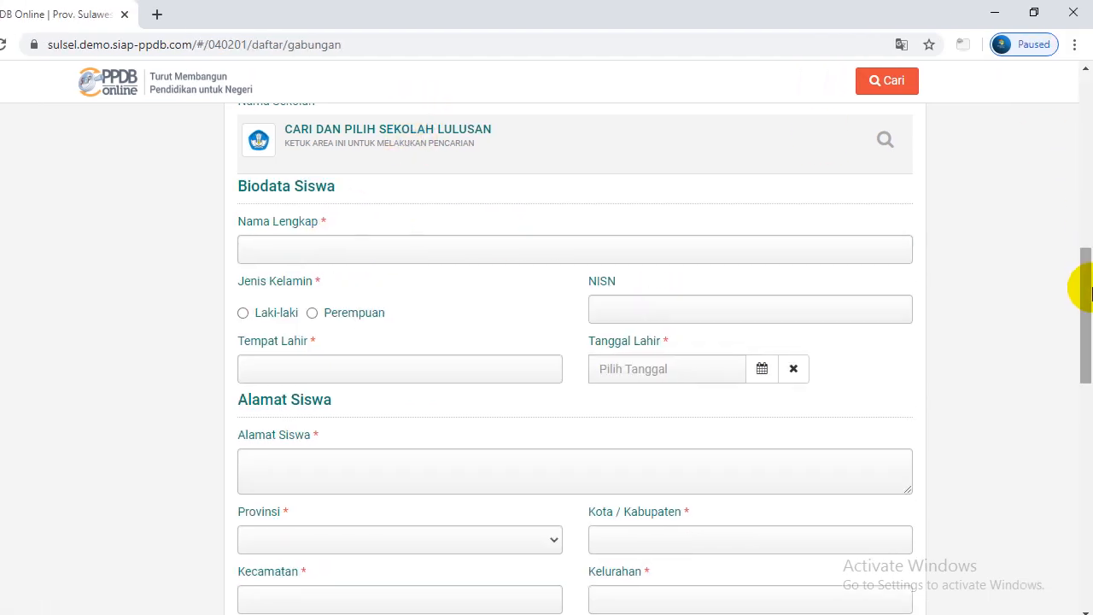
# Change the term to SMP NEGERI 4 SABBANG and search, listing four Sabbang schools
pyautogui.scroll(2, 1085, 282)
pyautogui.click(889, 287)
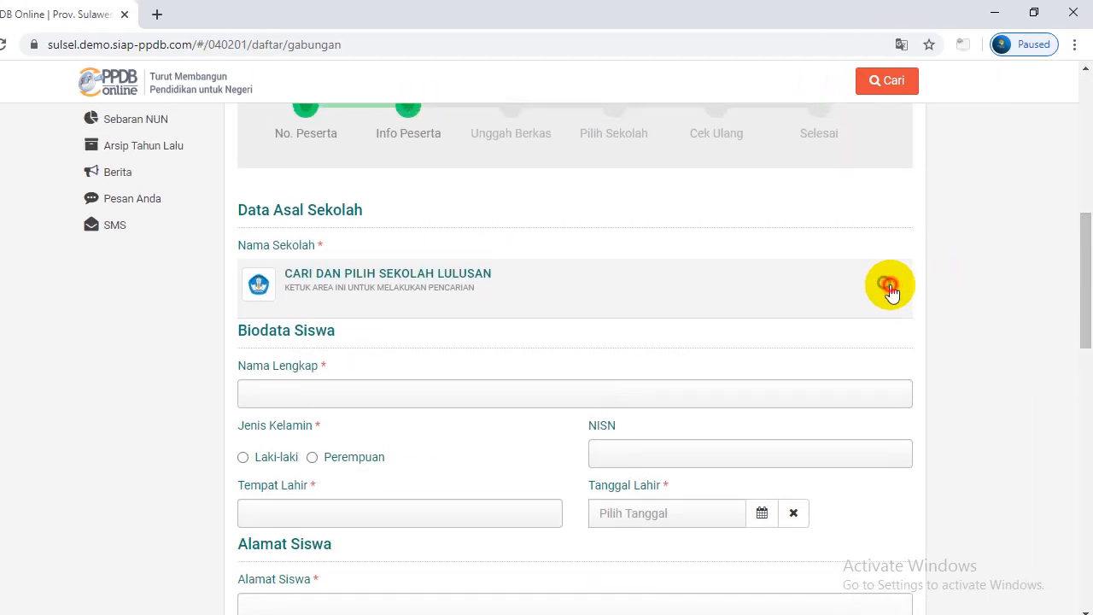
pyautogui.click(813, 347)
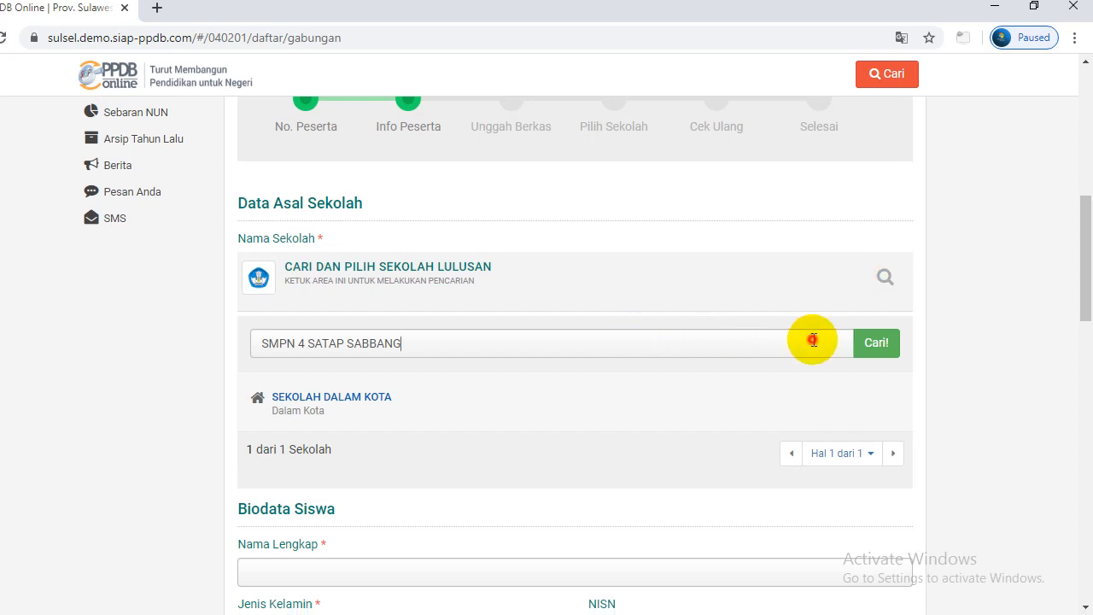
pyautogui.click(349, 343)
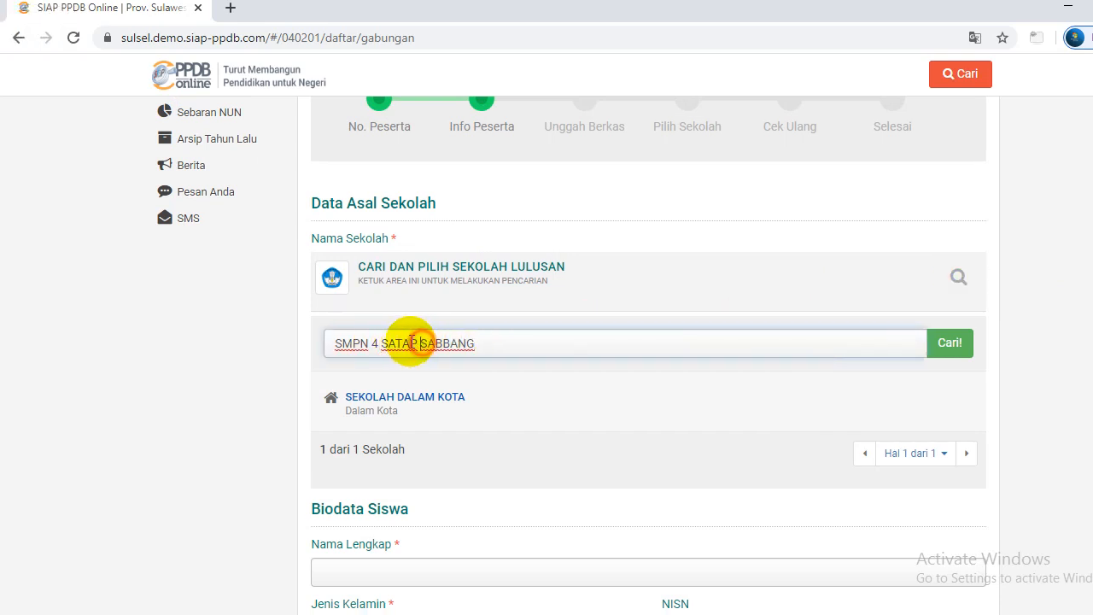
pyautogui.moveTo(419, 343); pyautogui.dragTo(384, 343)
pyautogui.press('BackSpace')
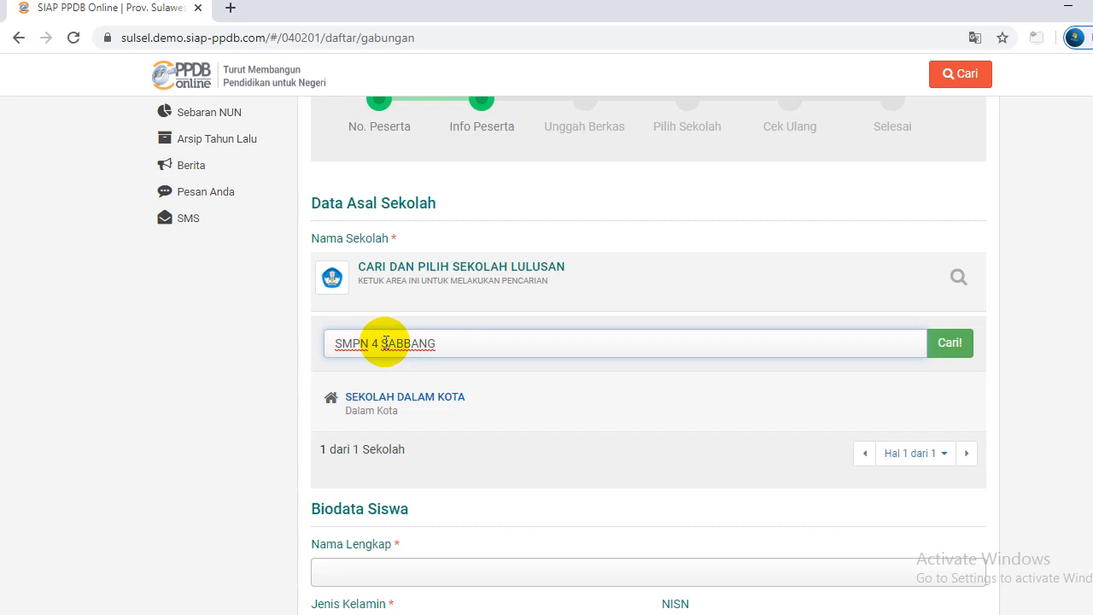
pyautogui.press('BackSpace')
pyautogui.press('BackSpace')
pyautogui.press('BackSpace')
pyautogui.press('BackSpace')
pyautogui.write('NEG')
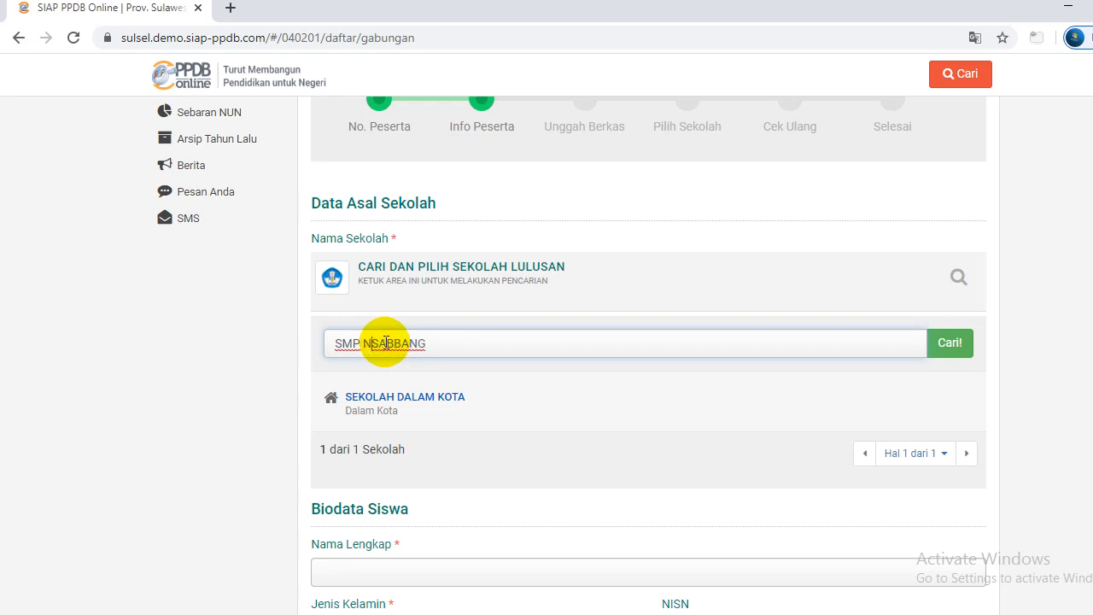
pyautogui.write('ERI 4')
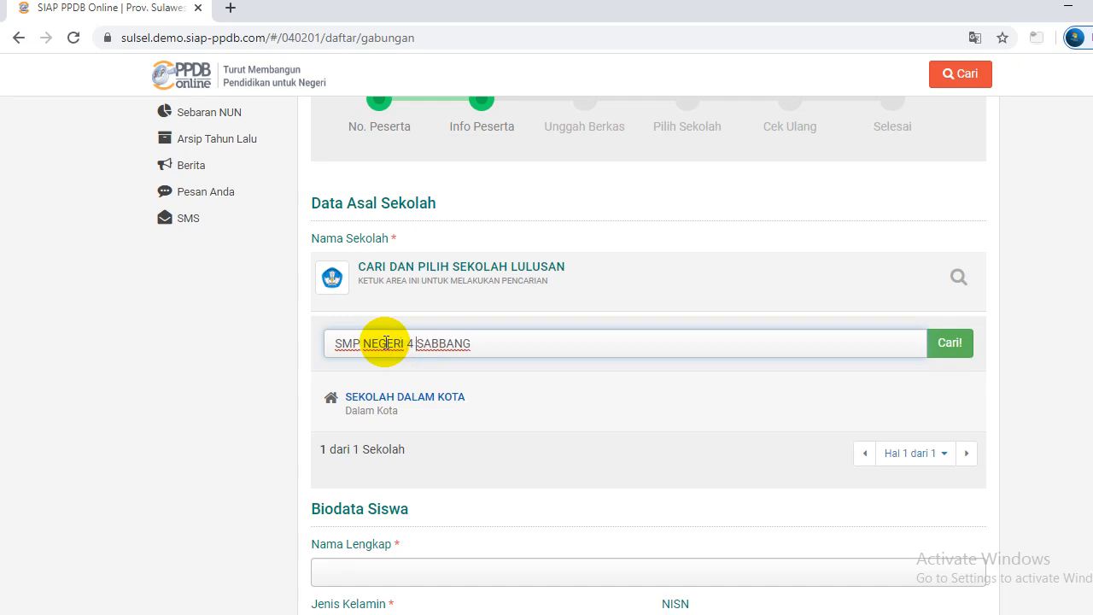
pyautogui.click(964, 343)
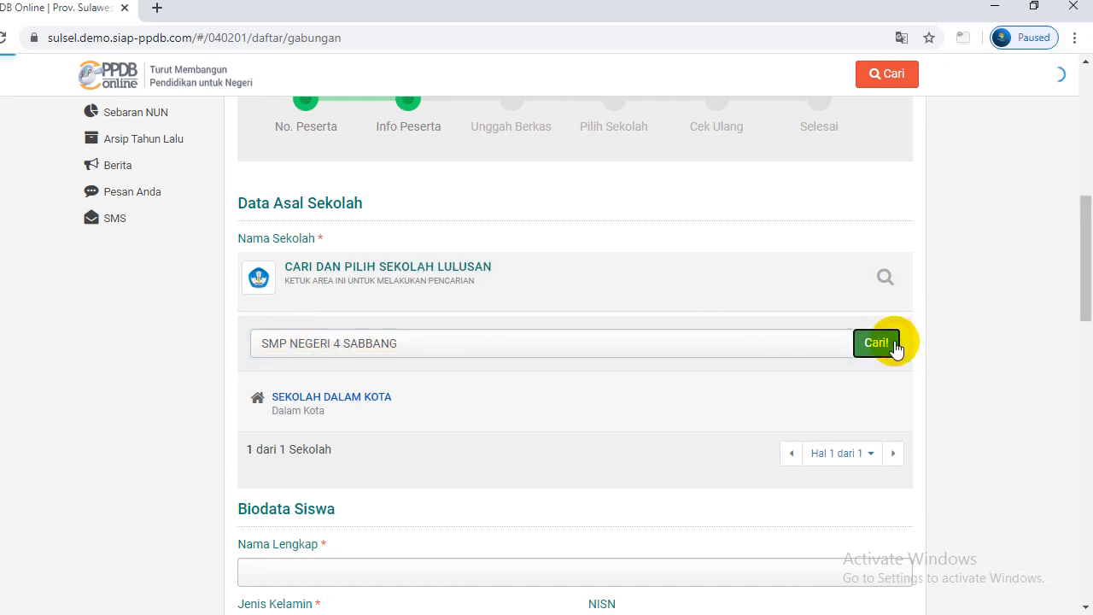
pyautogui.moveTo(1081, 301); pyautogui.dragTo(1084, 324)
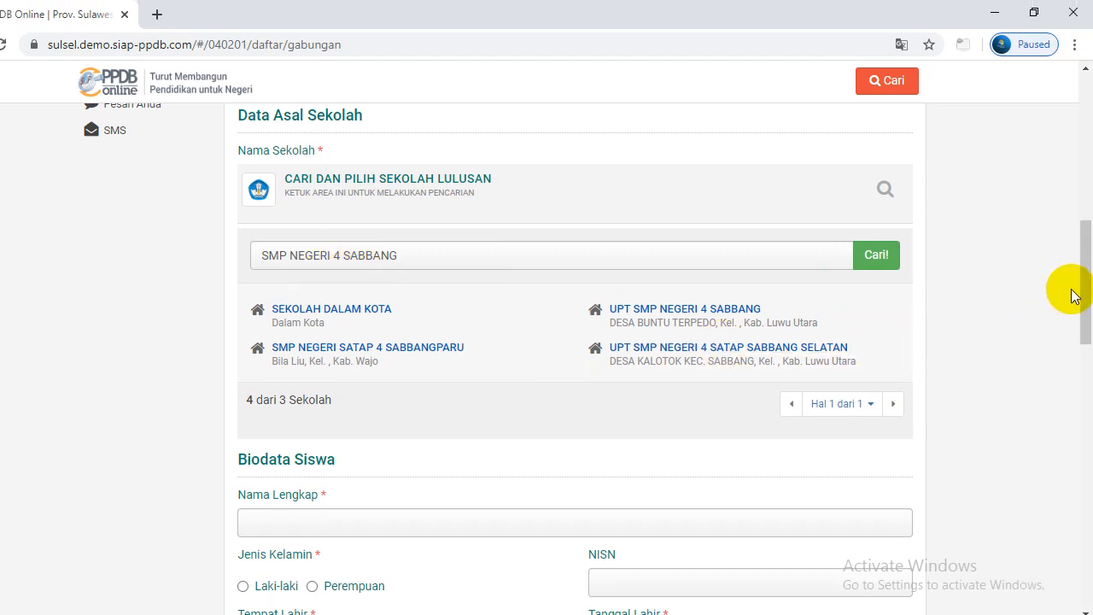
pyautogui.scroll(-1, 1085, 297)
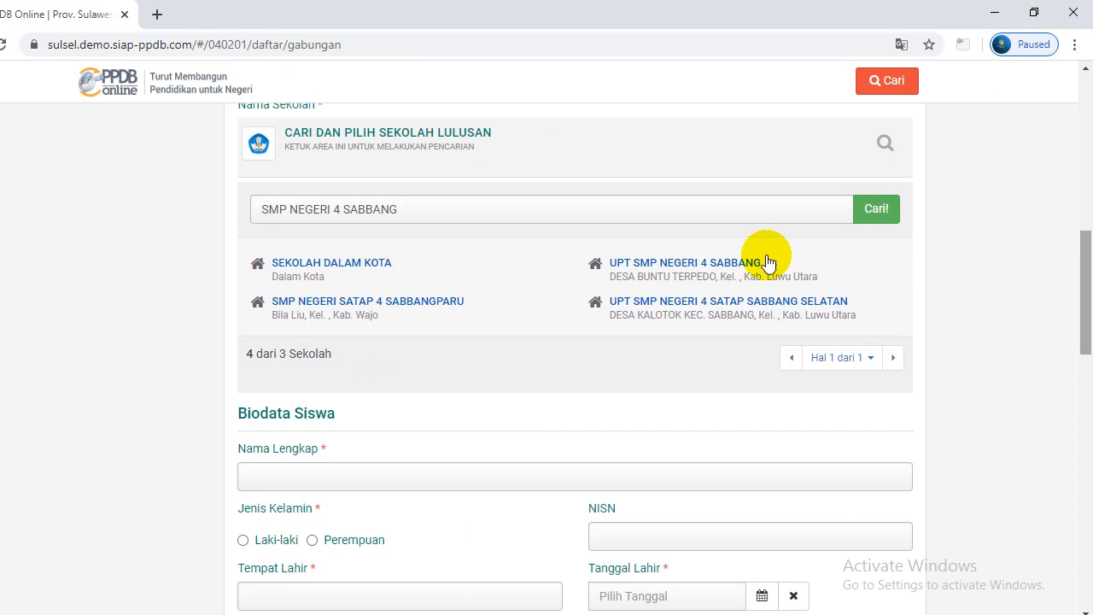
# Select UPT SMP NEGERI 4 SABBANG as the origin school and enter the student's full name
pyautogui.click(688, 262)
pyautogui.moveTo(1091, 269); pyautogui.dragTo(1087, 256)
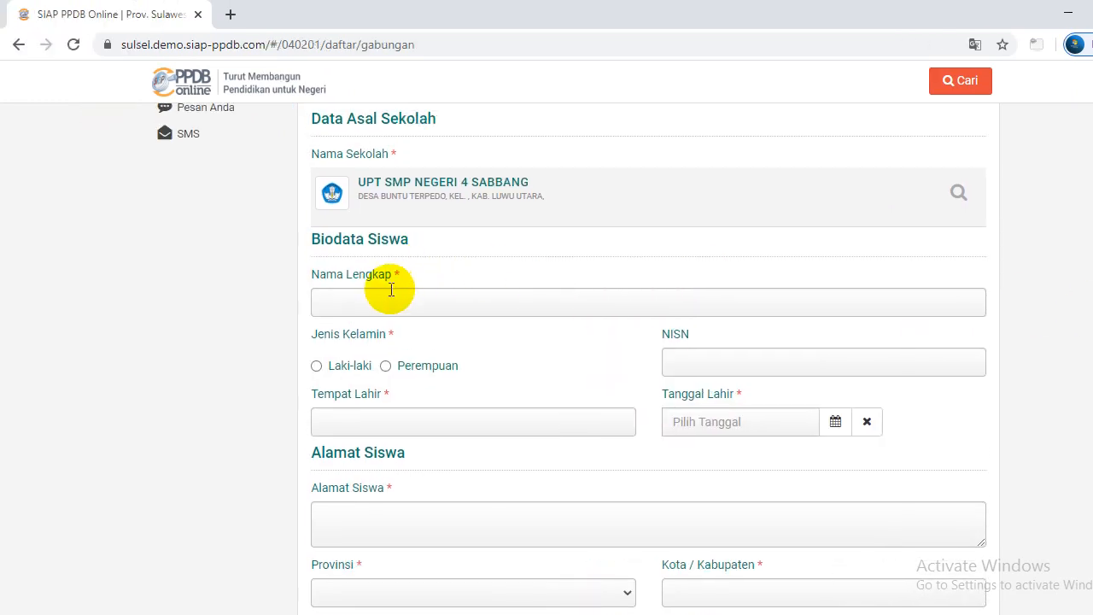
pyautogui.click(389, 295)
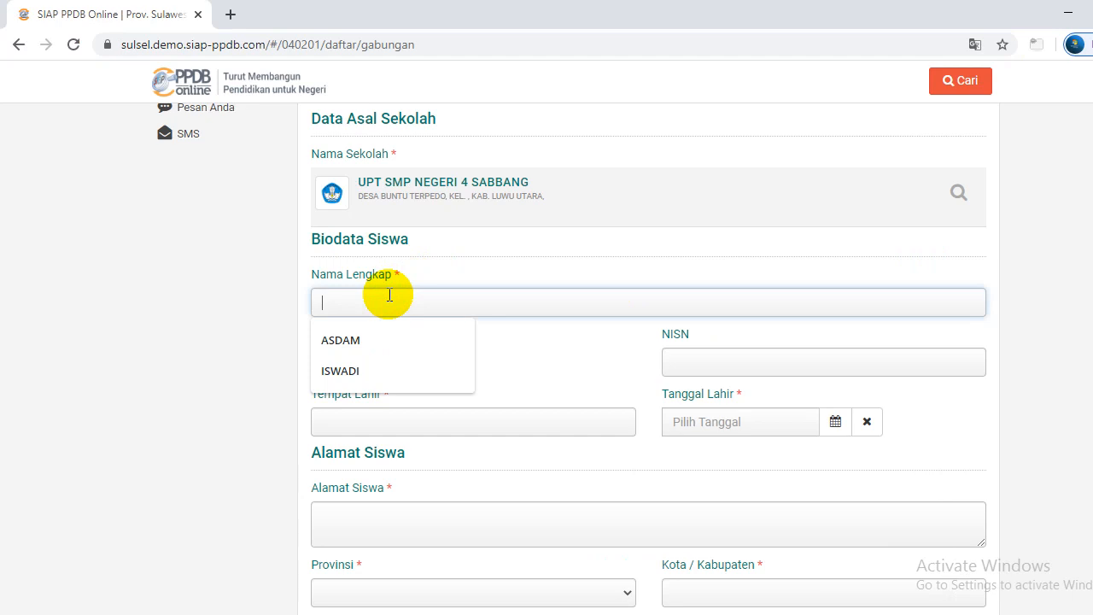
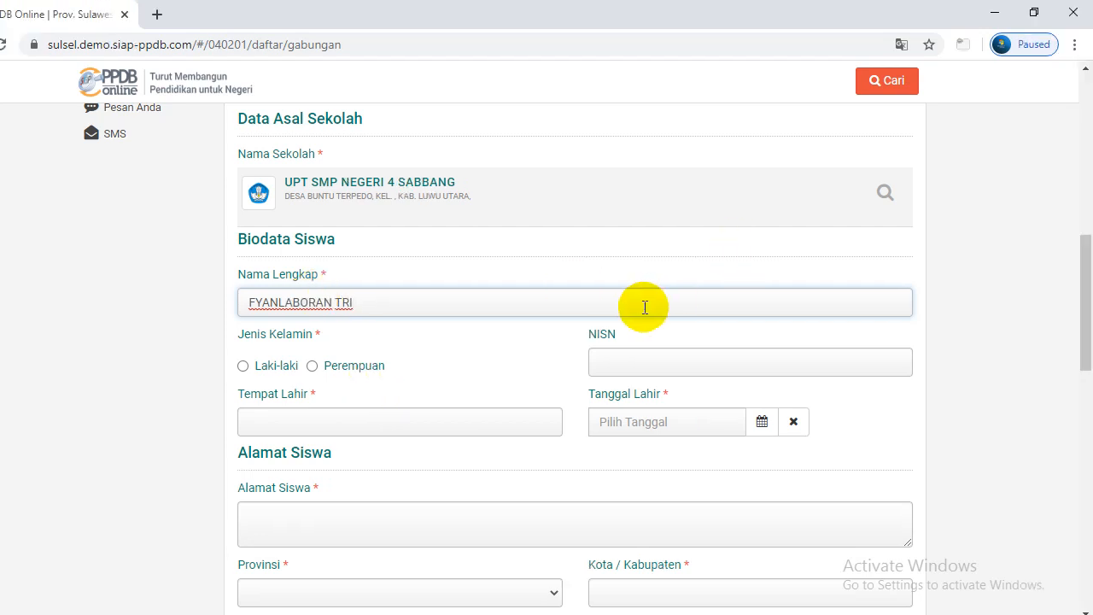
pyautogui.scroll(-1, 1081, 288)
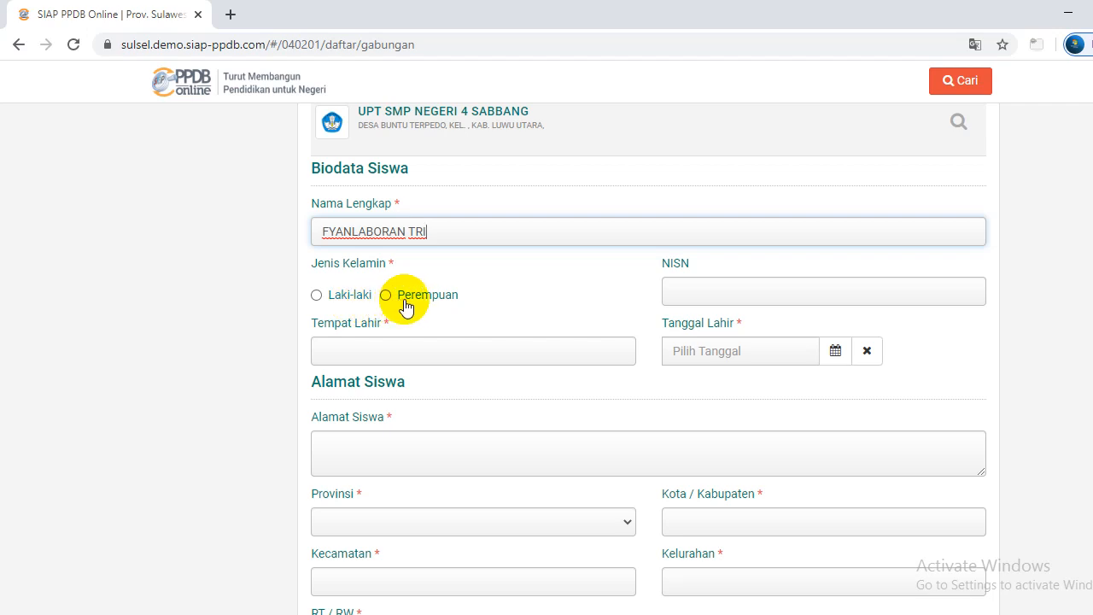
# Set gender to Laki-laki, enter the student's NISN, and type SABBANG as place of birth
pyautogui.click(317, 296)
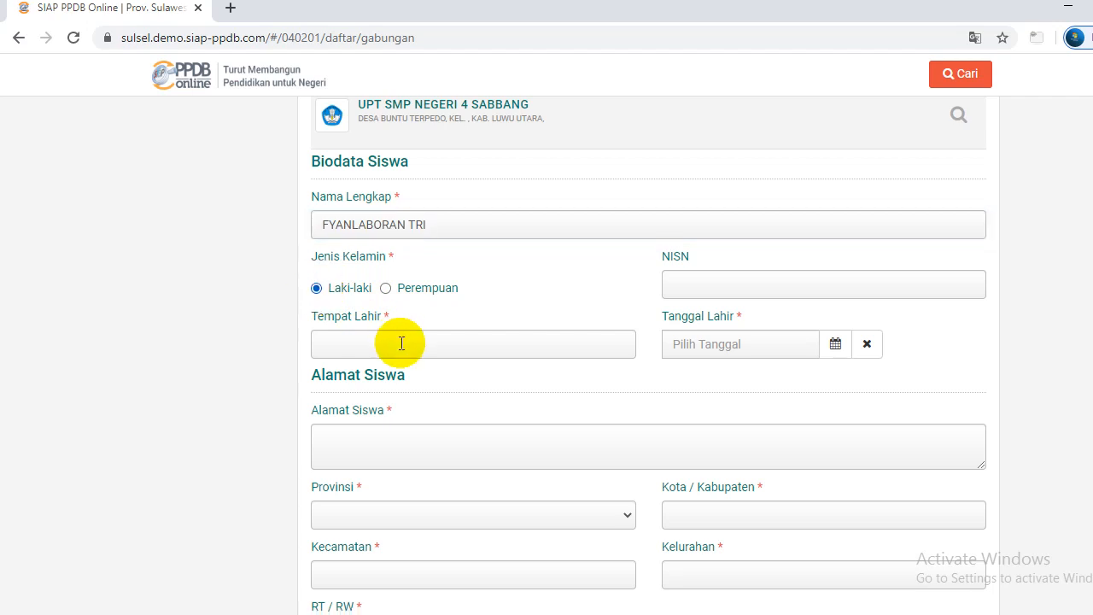
pyautogui.click(667, 290)
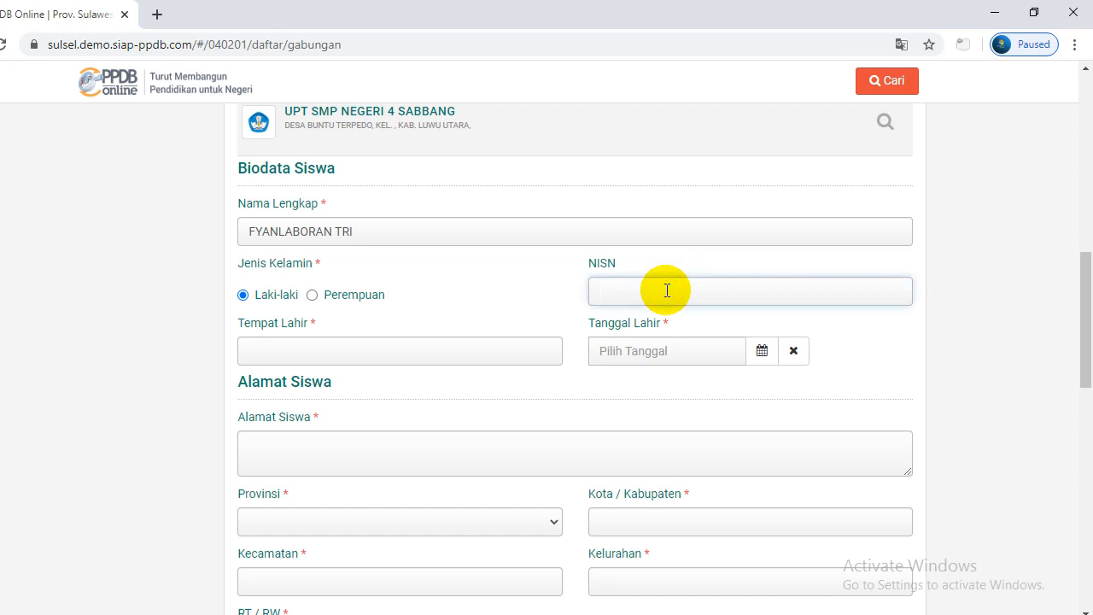
pyautogui.write('0123456789')
pyautogui.moveTo(1087, 309); pyautogui.dragTo(1087, 319)
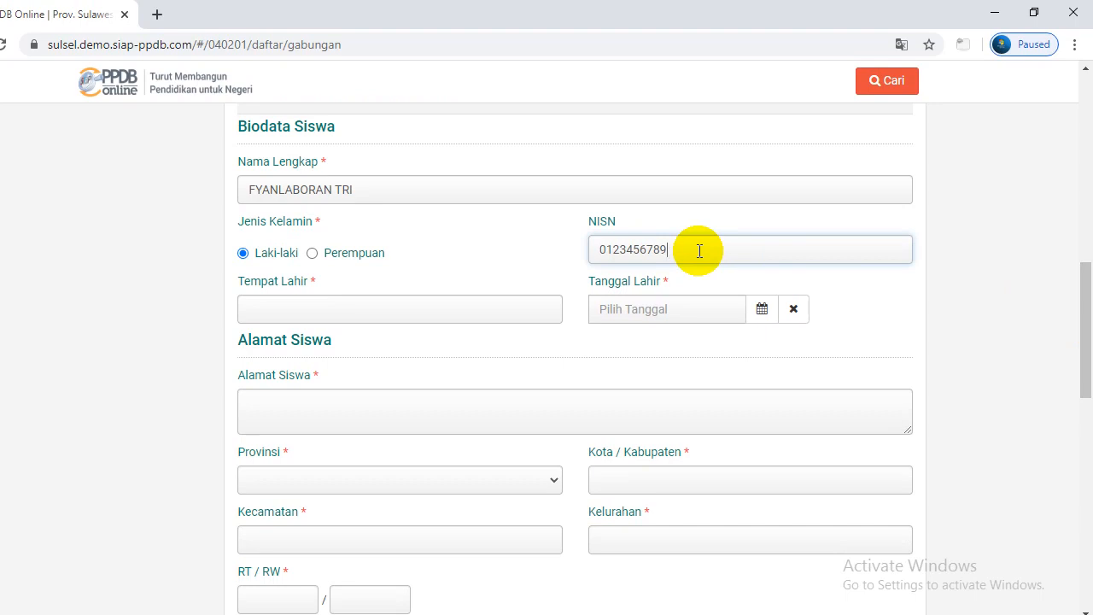
pyautogui.click(440, 301)
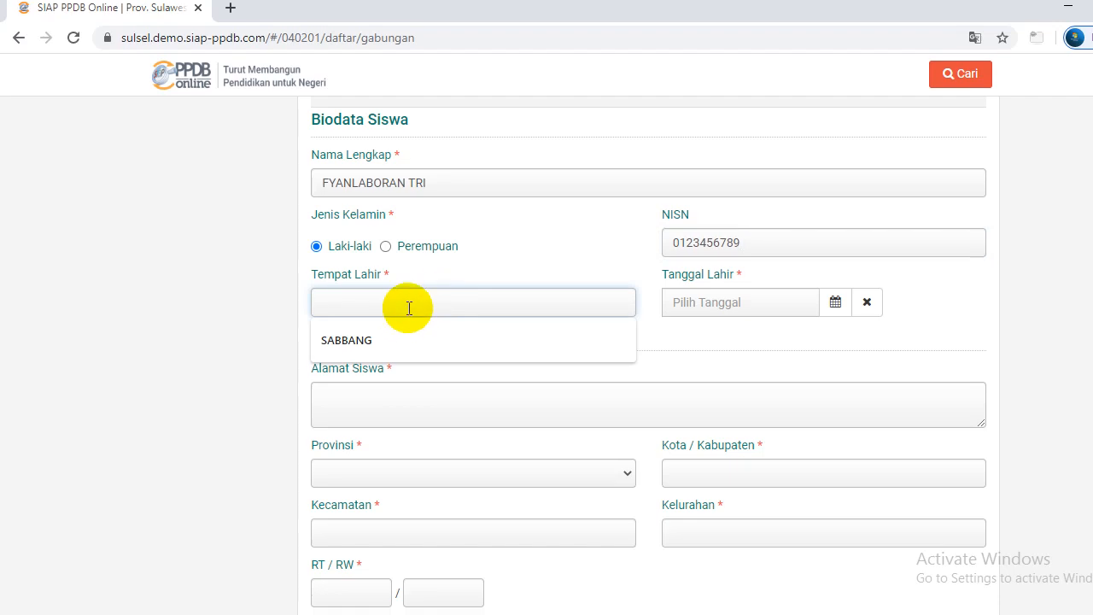
pyautogui.write('SABBANG')
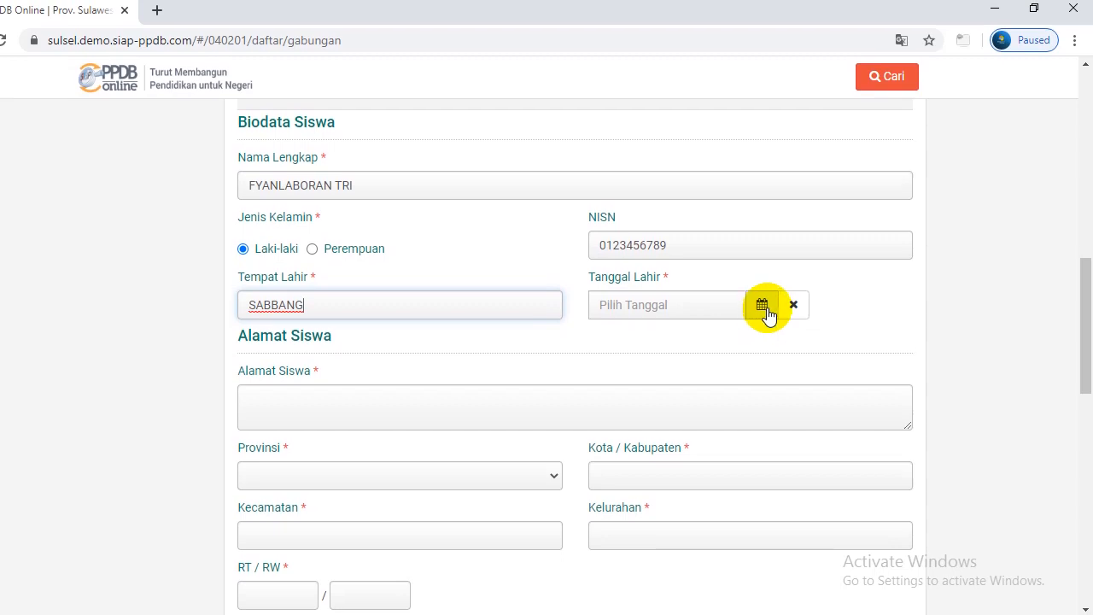
# Pick 6 Mei 2005 as the Tanggal Lahir in the calendar
pyautogui.click(765, 315)
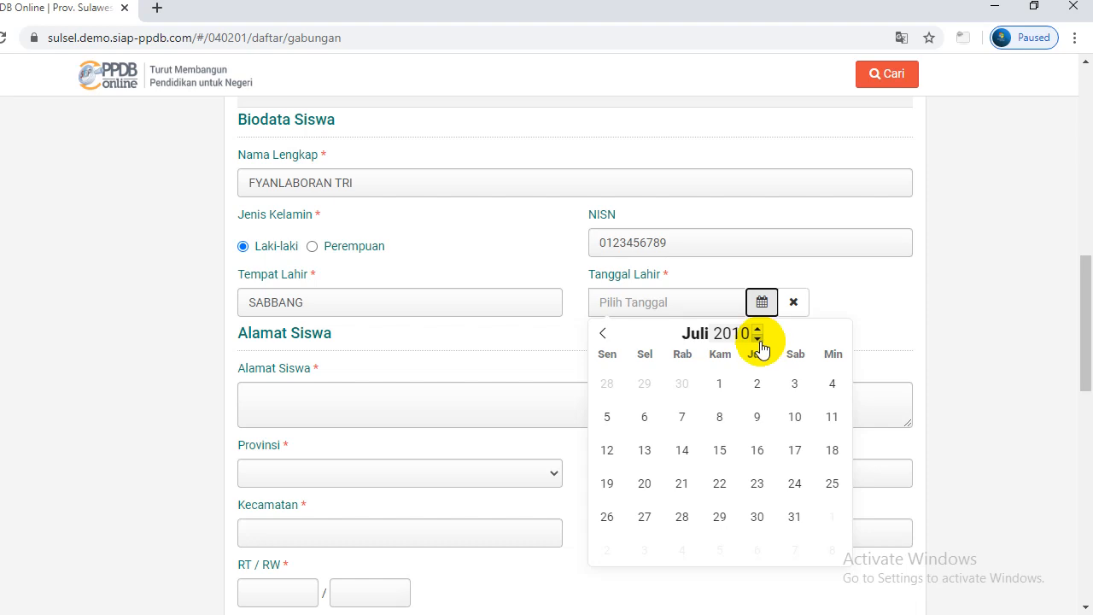
pyautogui.click(758, 338)
pyautogui.click(757, 339)
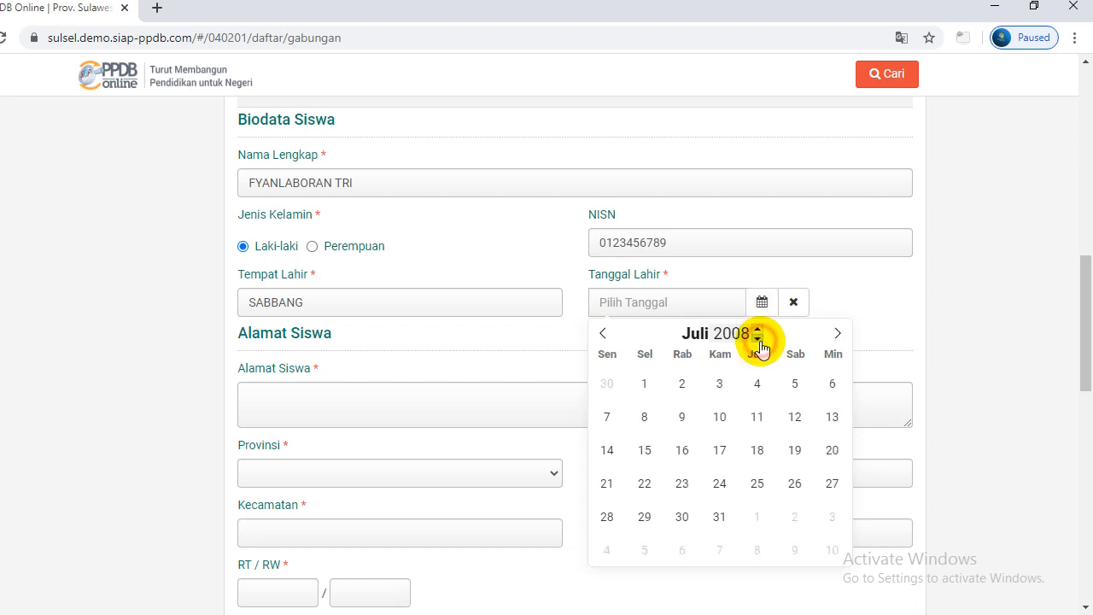
pyautogui.click(758, 338)
pyautogui.click(758, 338)
pyautogui.click(758, 338)
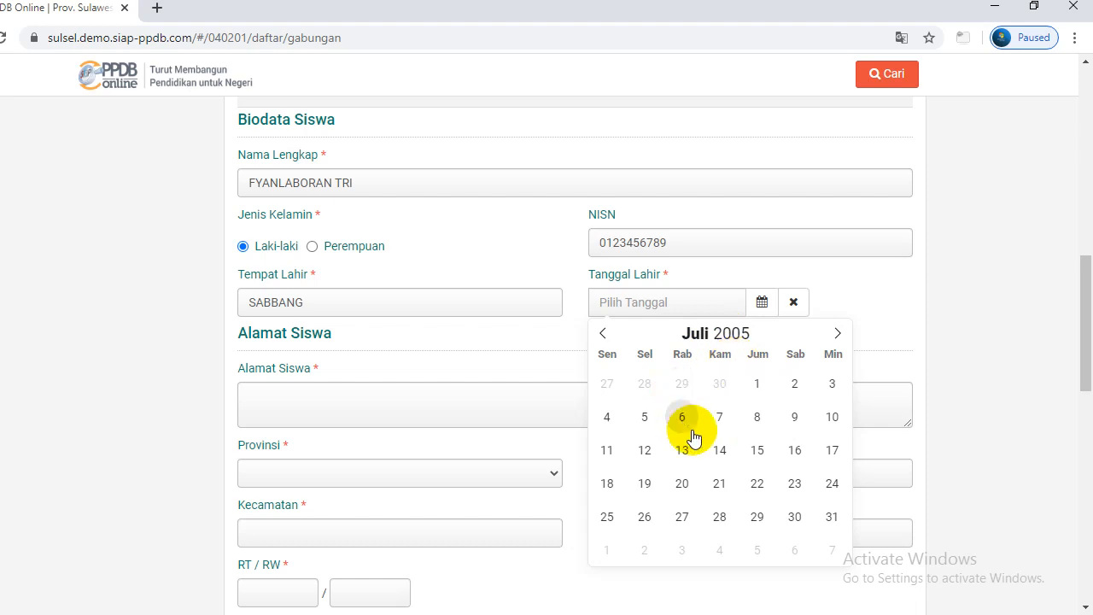
pyautogui.click(602, 333)
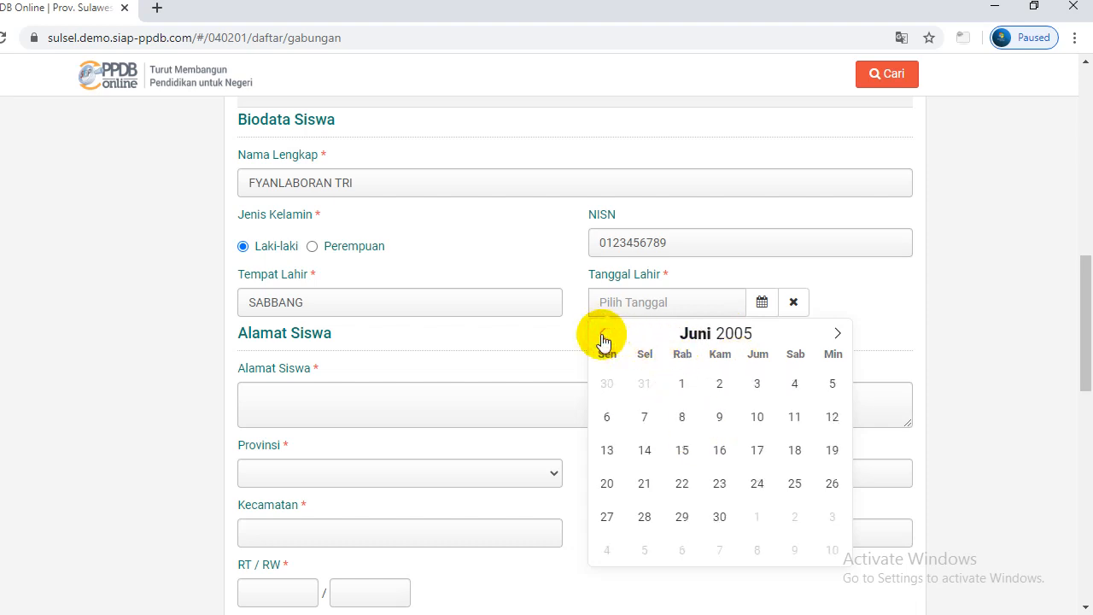
pyautogui.click(602, 333)
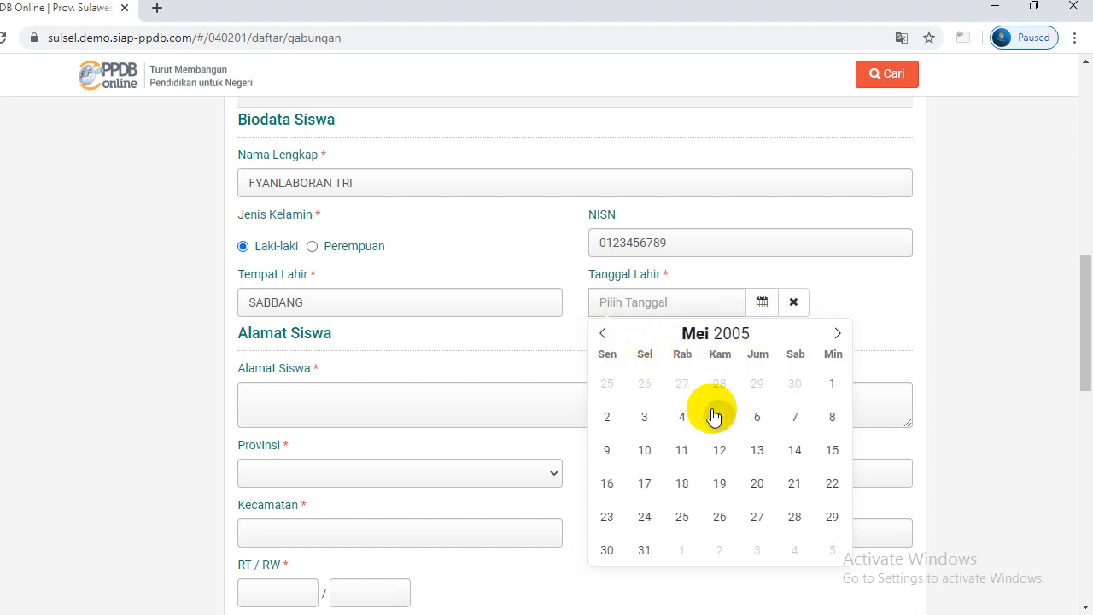
pyautogui.click(758, 418)
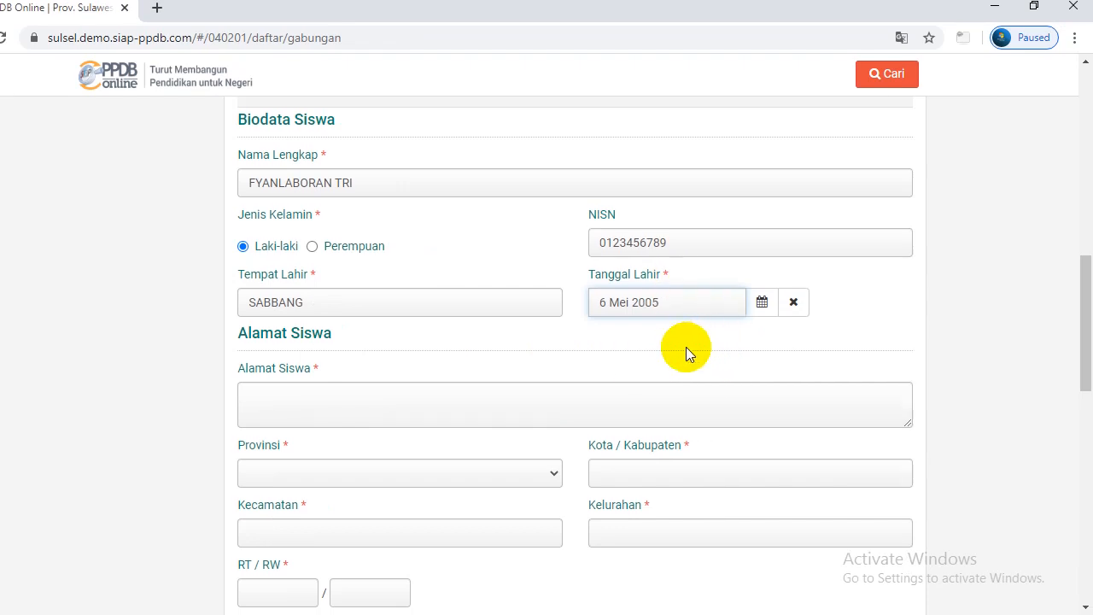
pyautogui.moveTo(1090, 312); pyautogui.dragTo(1084, 343)
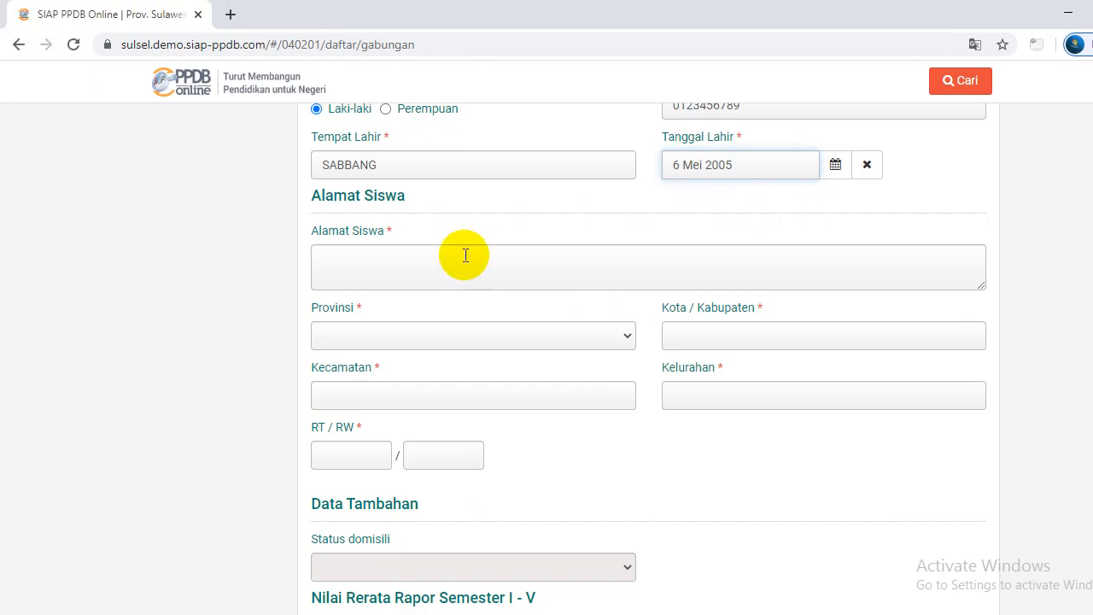
# Type the student's home address into the Alamat Siswa field
pyautogui.click(392, 248)
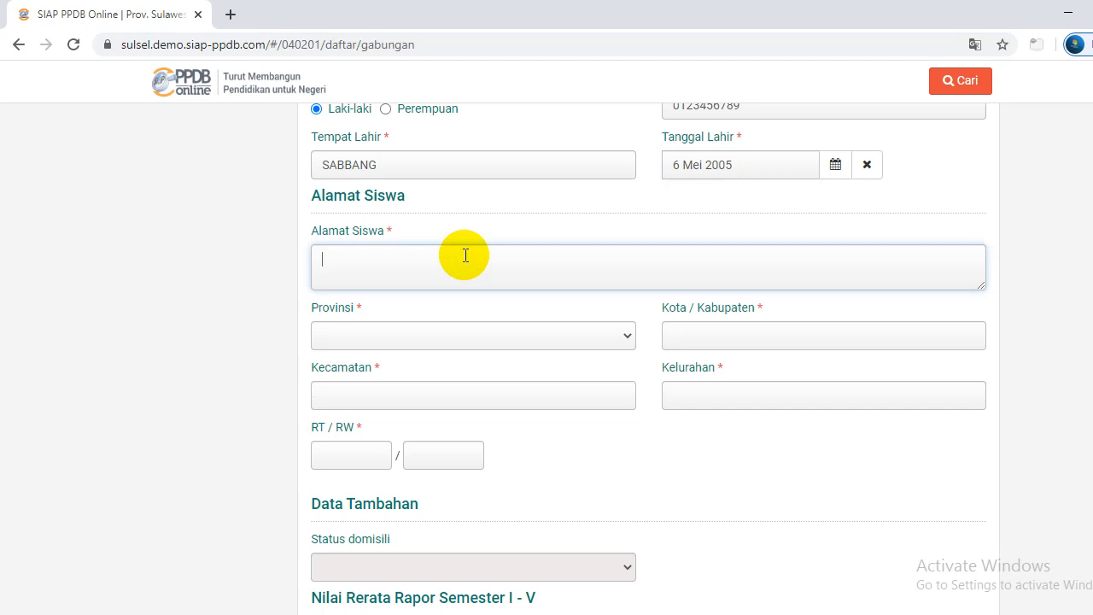
pyautogui.write('DUSUN SALAMA, DESA SA')
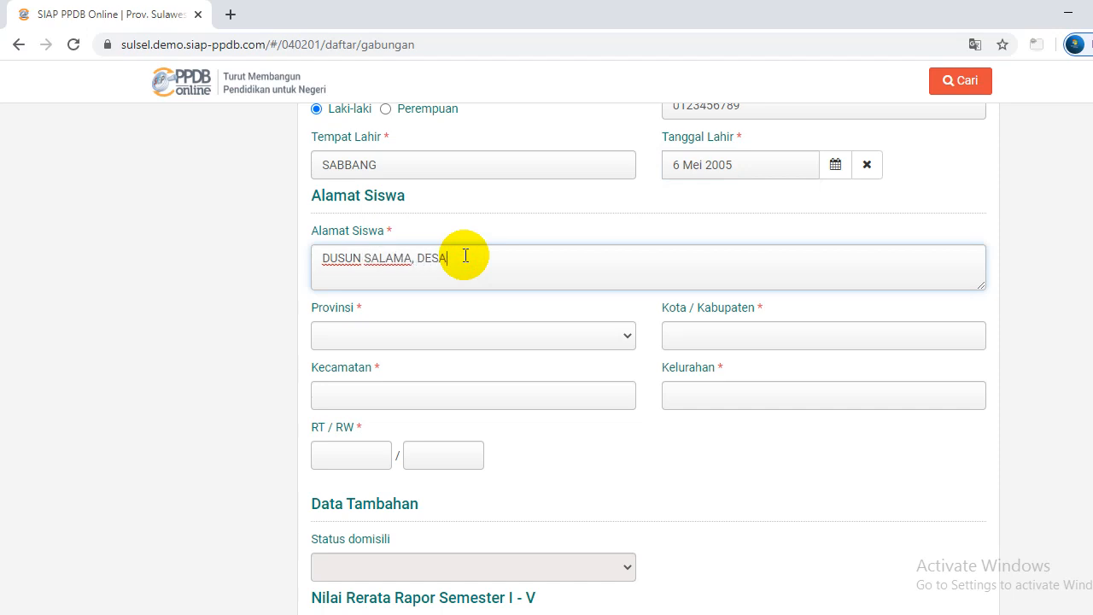
pyautogui.write('BBANG')
pyautogui.scroll(-1, 520, 333)
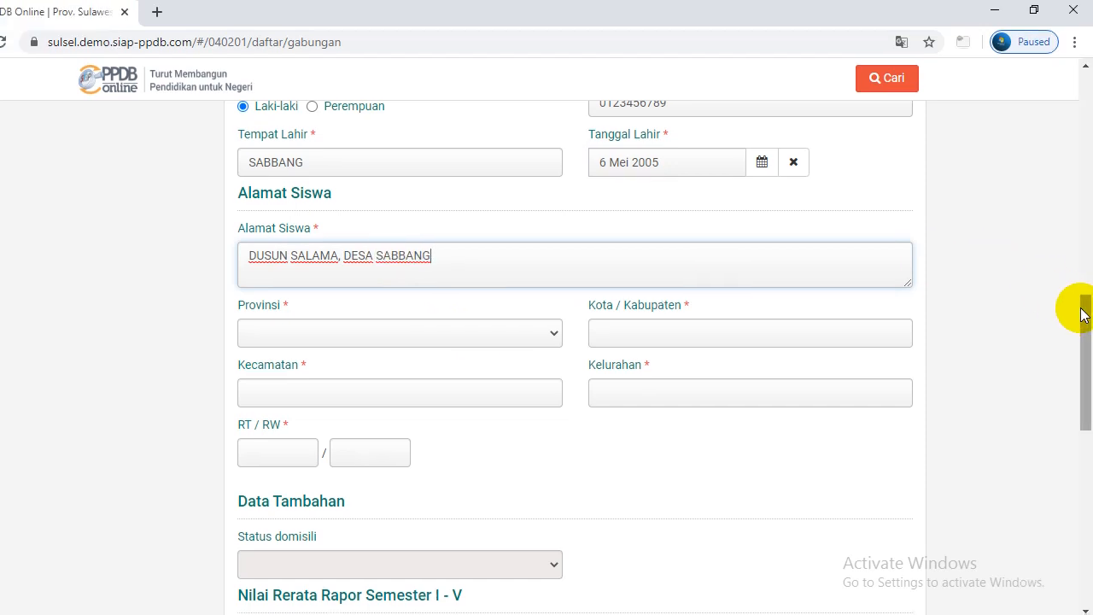
pyautogui.moveTo(1076, 310); pyautogui.dragTo(1084, 324)
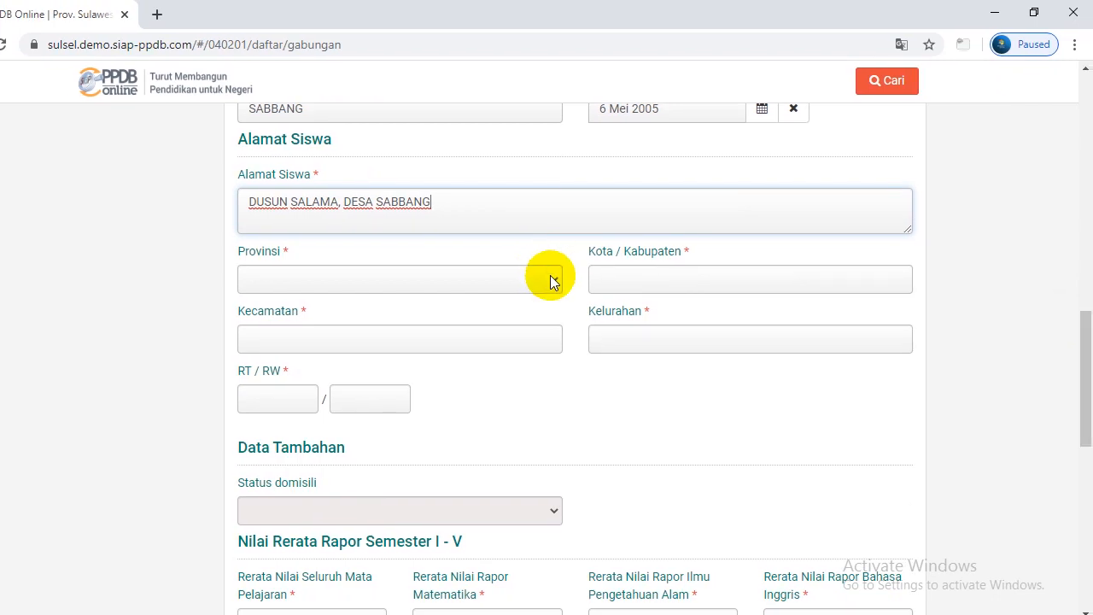
# Choose Sulawesi Selatan as province and Kab. Luwu Utara as regency
pyautogui.click(551, 279)
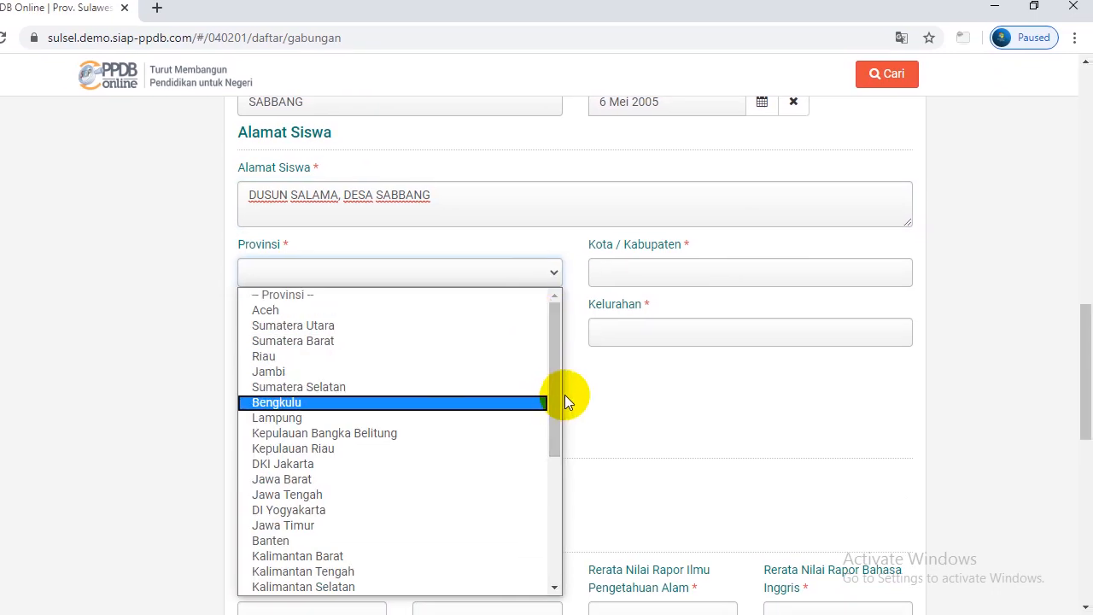
pyautogui.moveTo(556, 398); pyautogui.dragTo(555, 484)
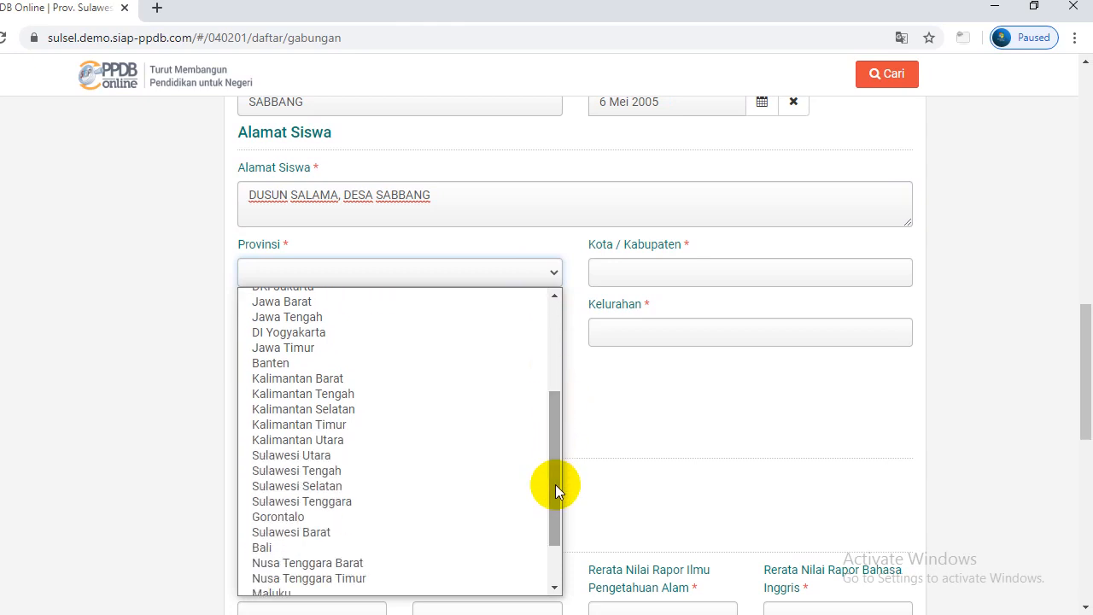
pyautogui.click(456, 488)
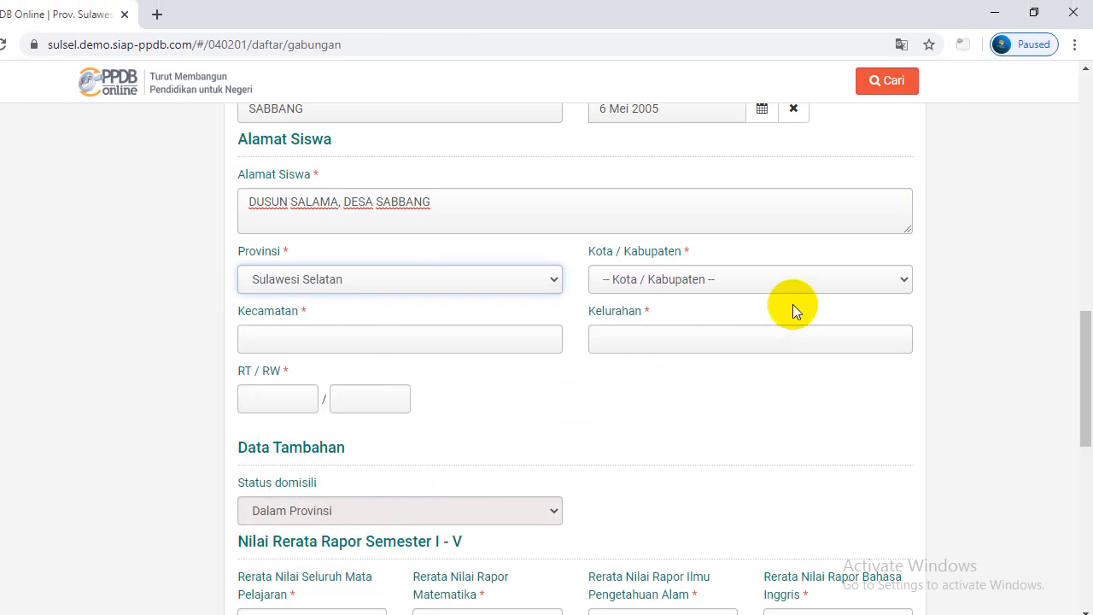
pyautogui.click(897, 282)
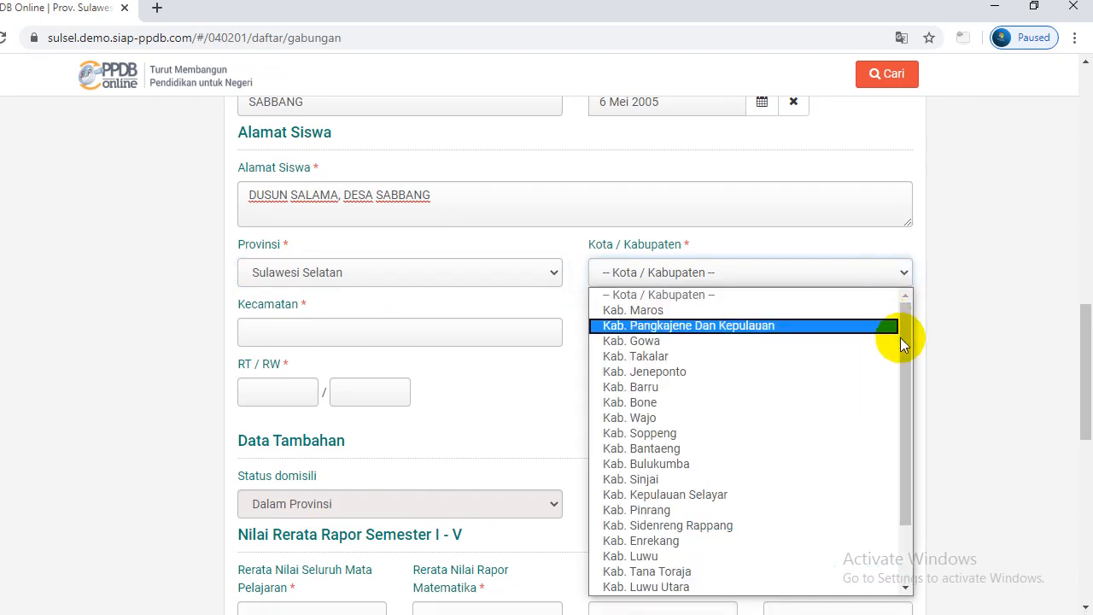
pyautogui.moveTo(907, 348); pyautogui.dragTo(907, 395)
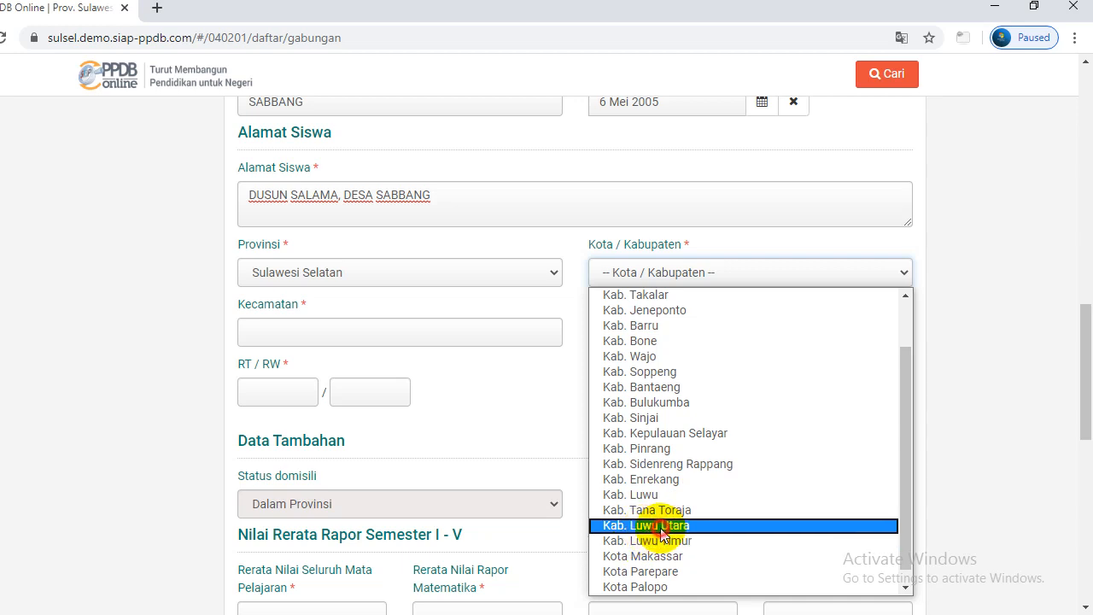
pyautogui.click(646, 526)
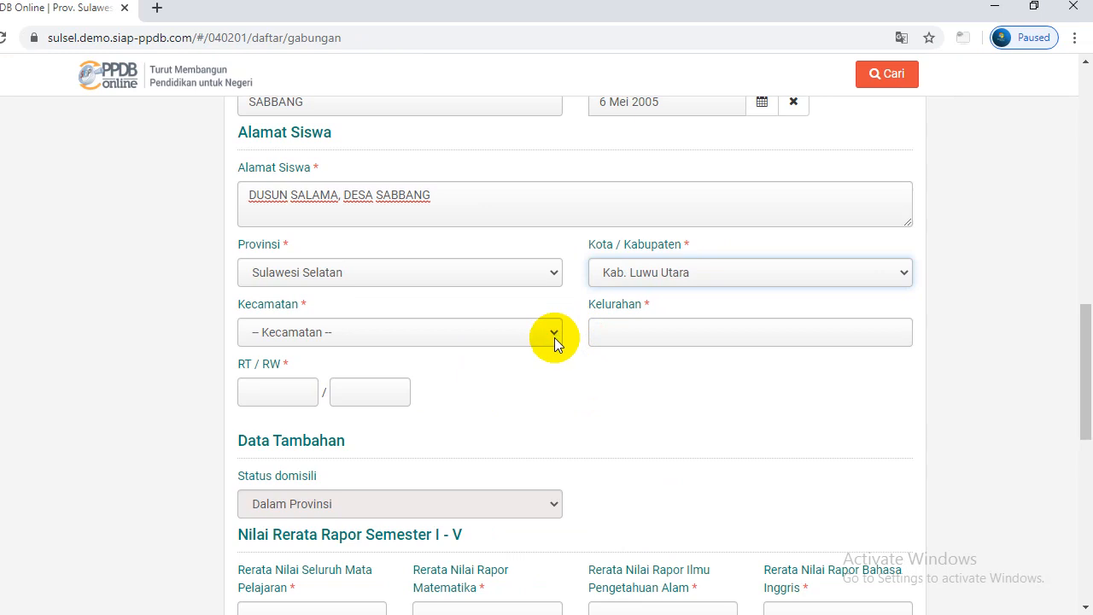
# Choose Sabbang as both the Kecamatan and the Kelurahan
pyautogui.click(554, 333)
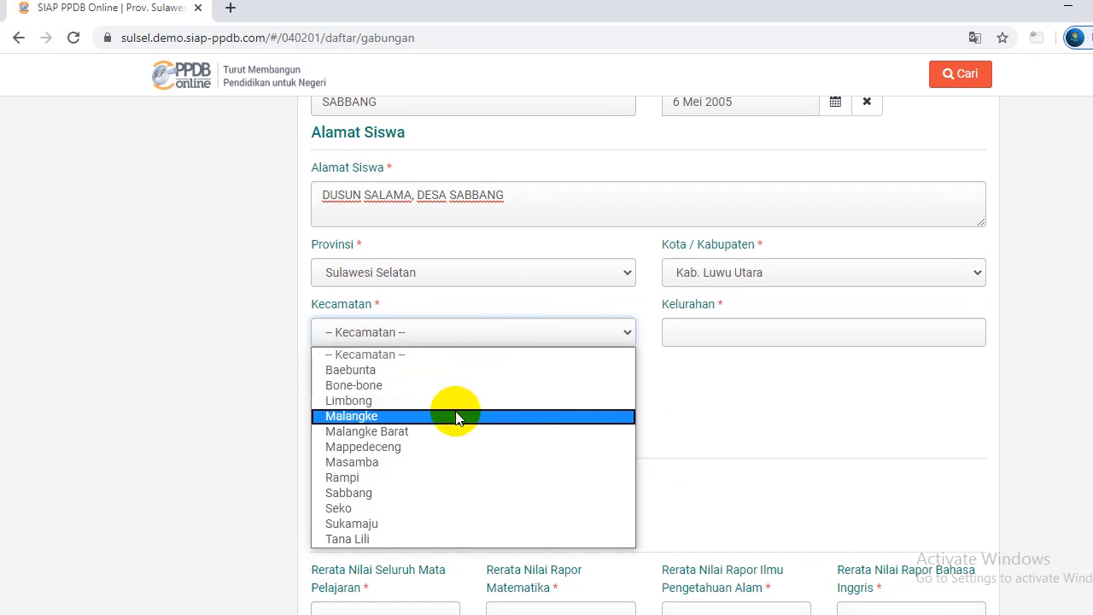
pyautogui.click(387, 493)
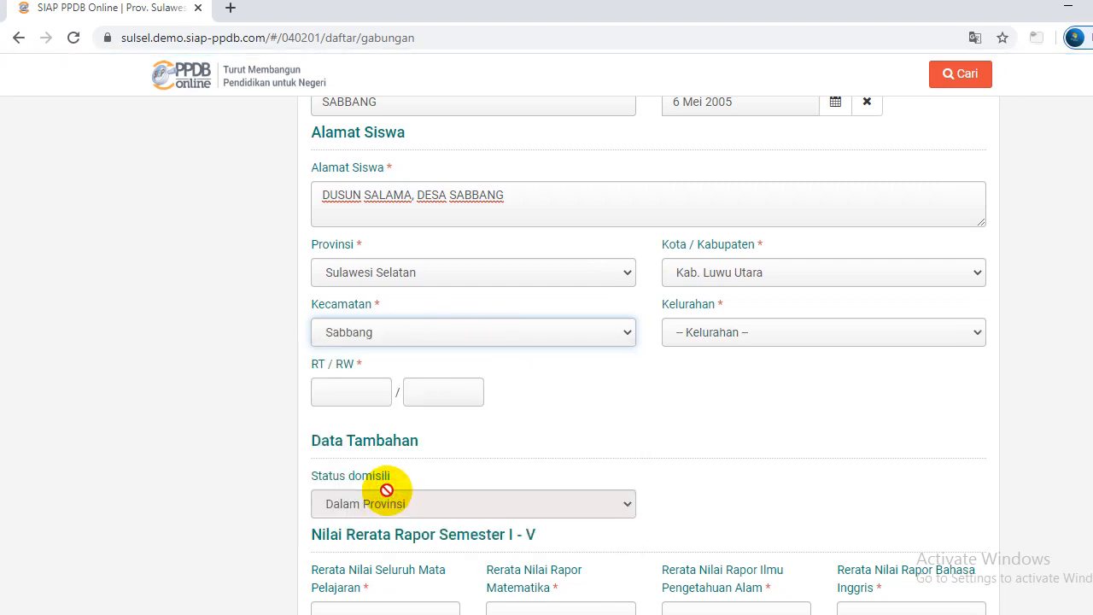
pyautogui.click(882, 333)
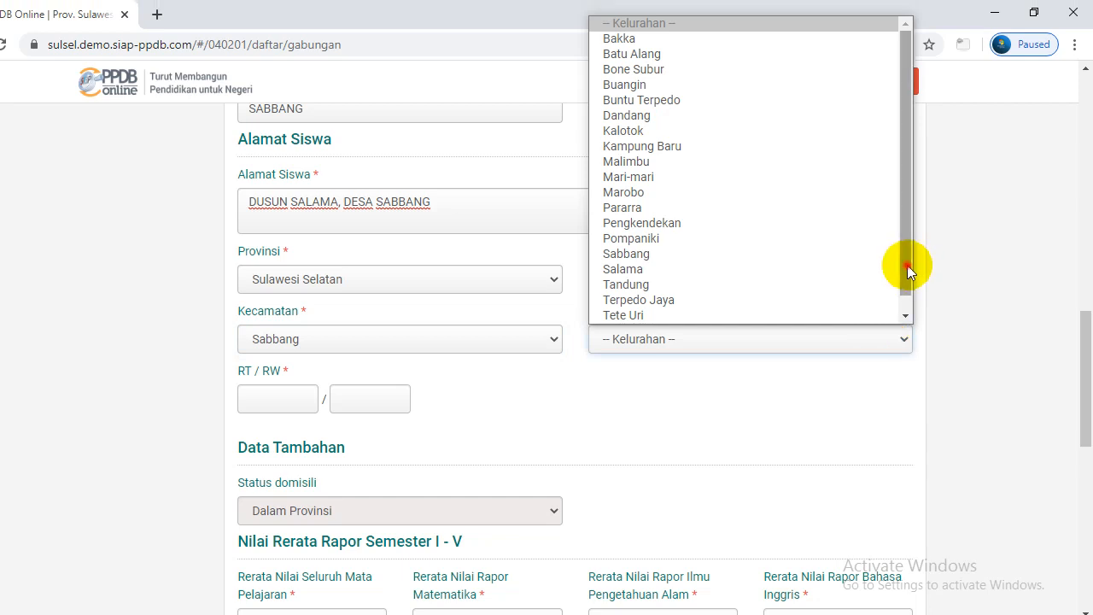
pyautogui.moveTo(907, 258); pyautogui.dragTo(908, 272)
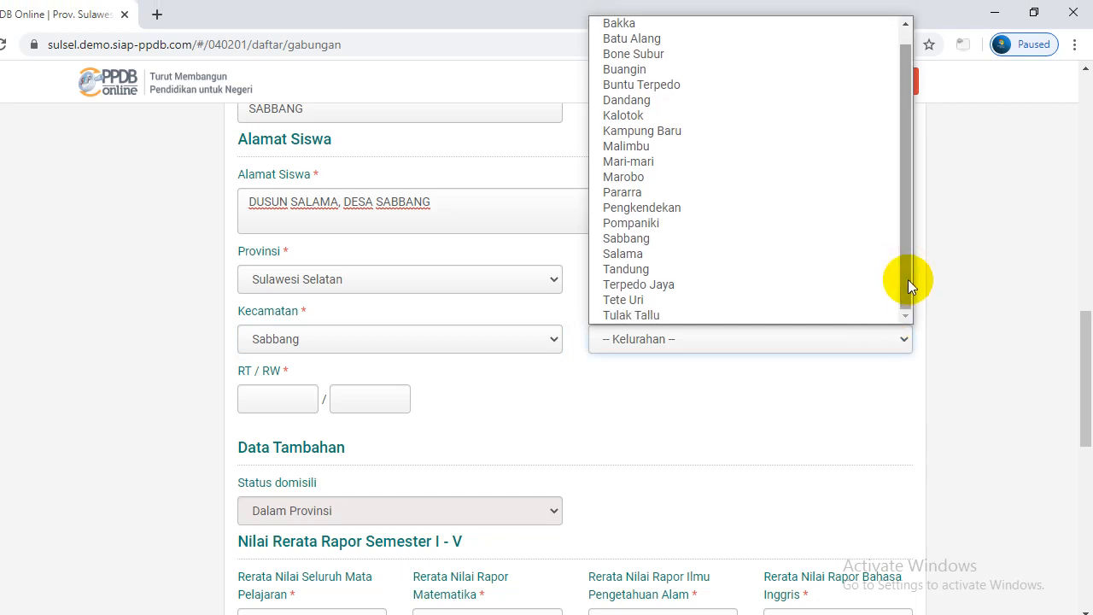
pyautogui.click(661, 241)
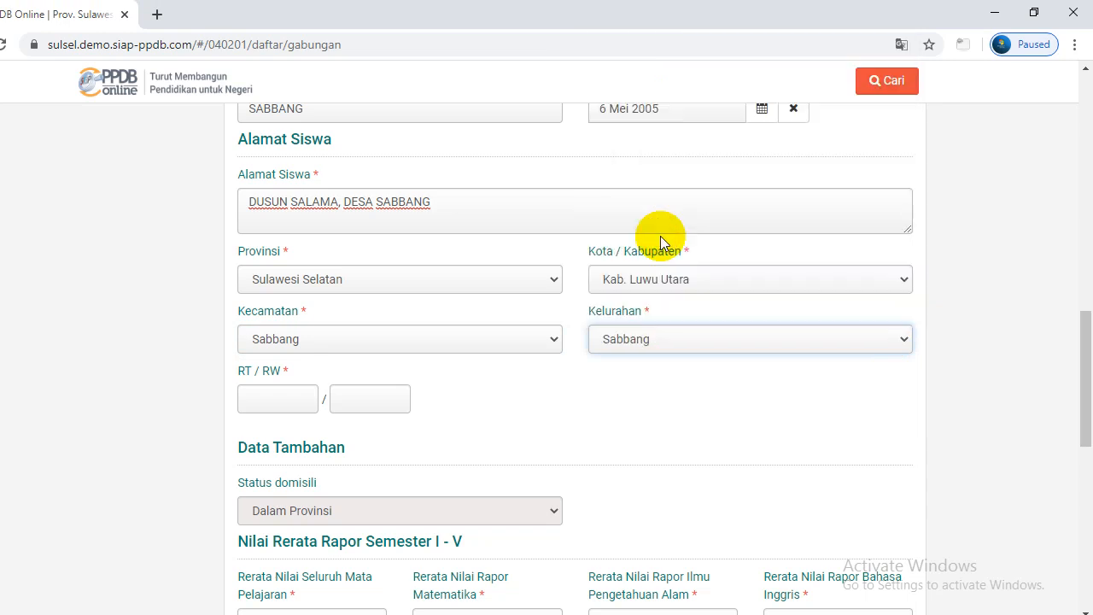
pyautogui.moveTo(1081, 349); pyautogui.dragTo(1082, 366)
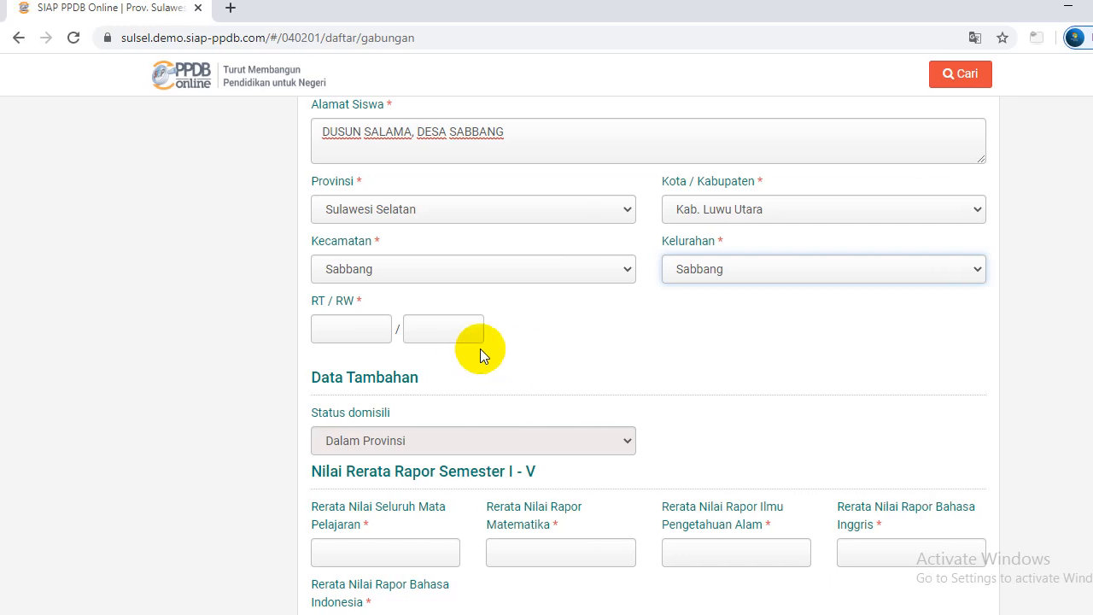
# Enter RT 001 and RW 001, then scroll down to the Nilai Rerata Rapor section
pyautogui.click(335, 329)
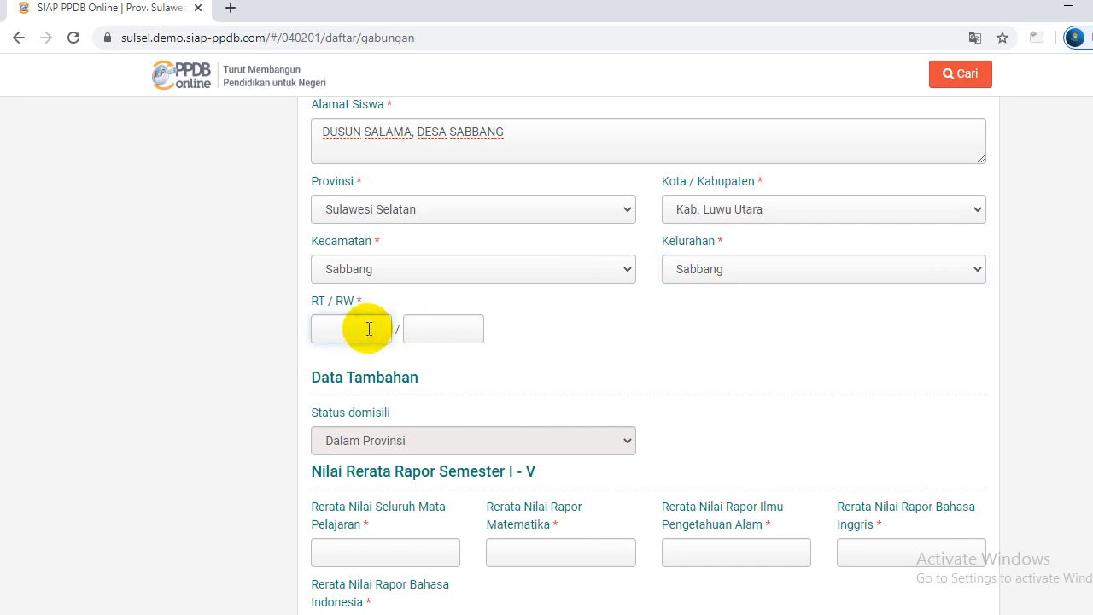
pyautogui.write('001')
pyautogui.click(417, 327)
pyautogui.write('001')
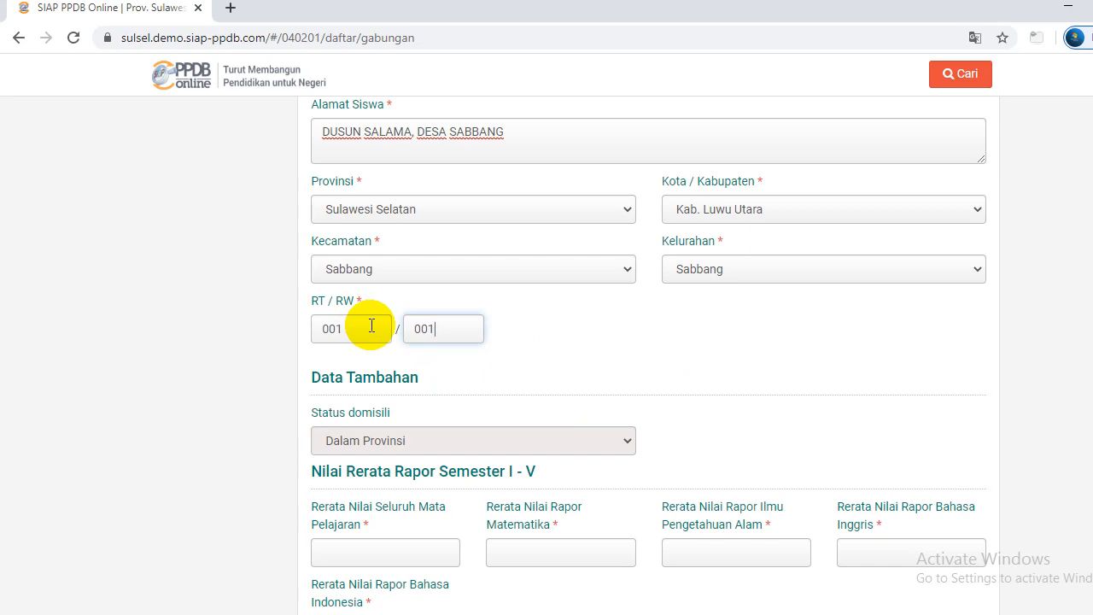
pyautogui.moveTo(1083, 370); pyautogui.dragTo(1081, 440)
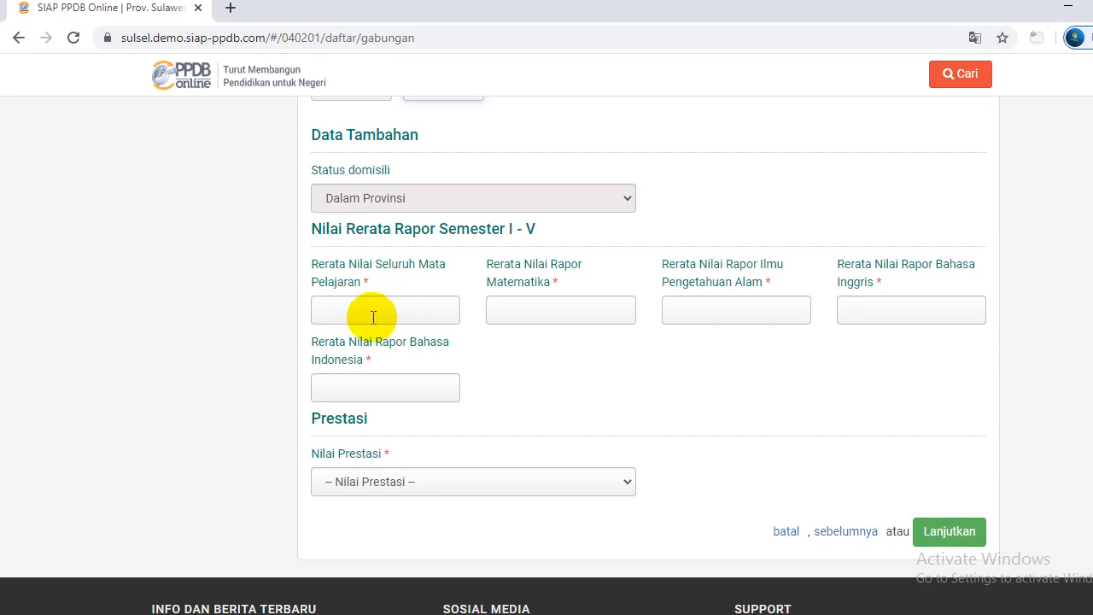
# Enter report averages 80 overall, Matematika 85, IPA 87, Bahasa Inggris 90, Bahasa Indonesia 85
pyautogui.click(373, 317)
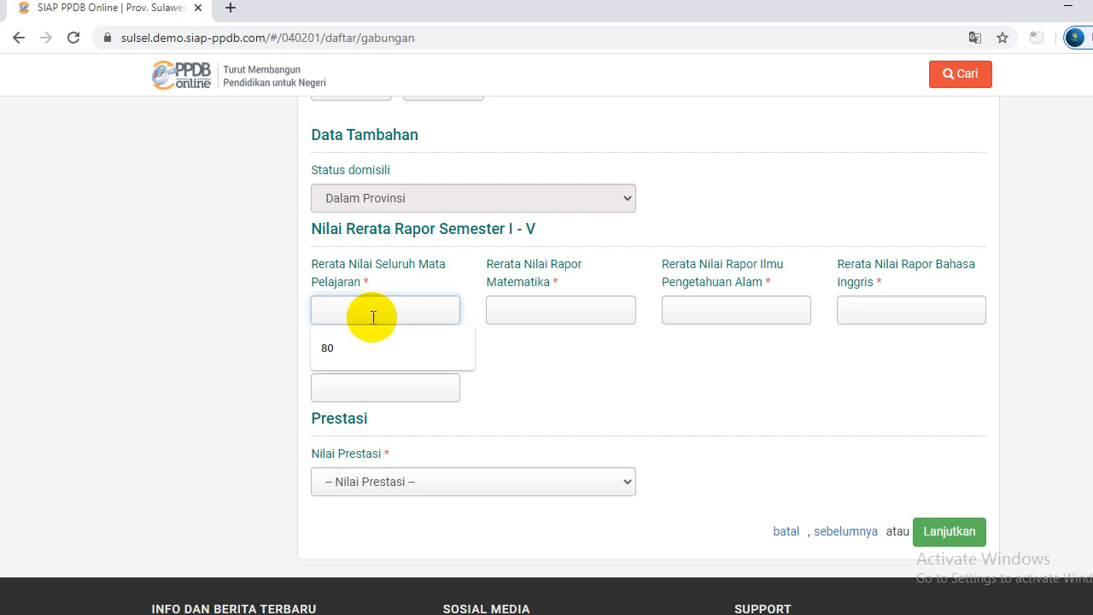
pyautogui.write('80')
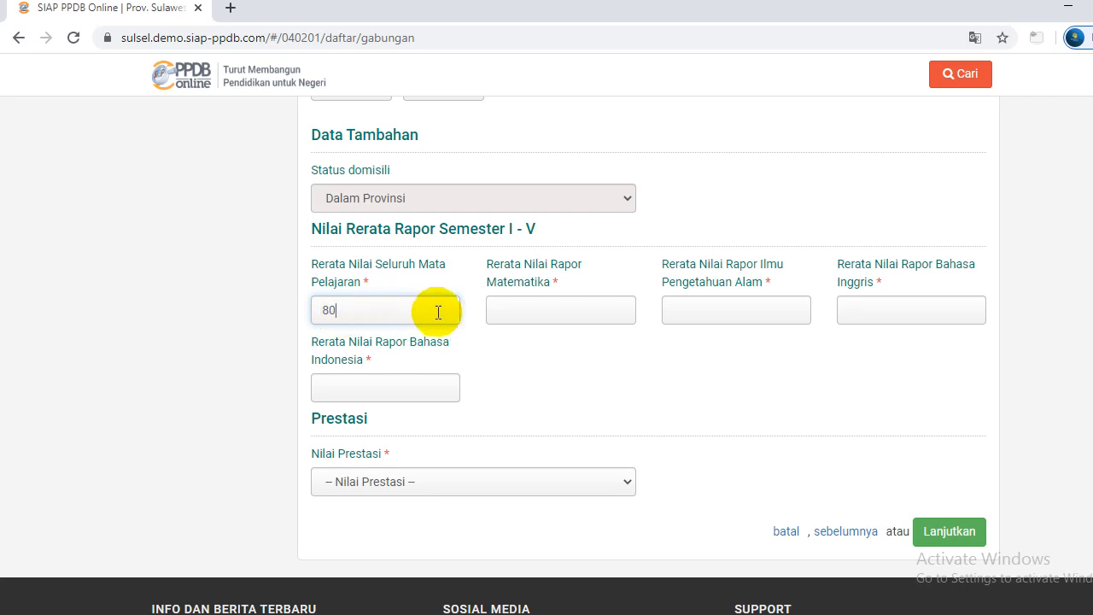
pyautogui.click(500, 311)
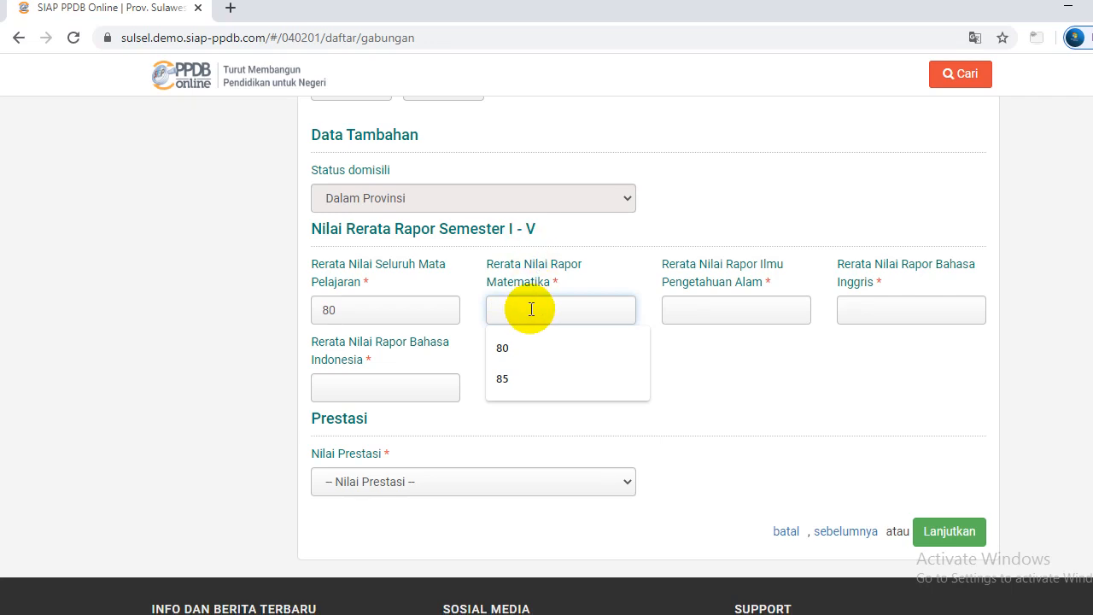
pyautogui.write('85')
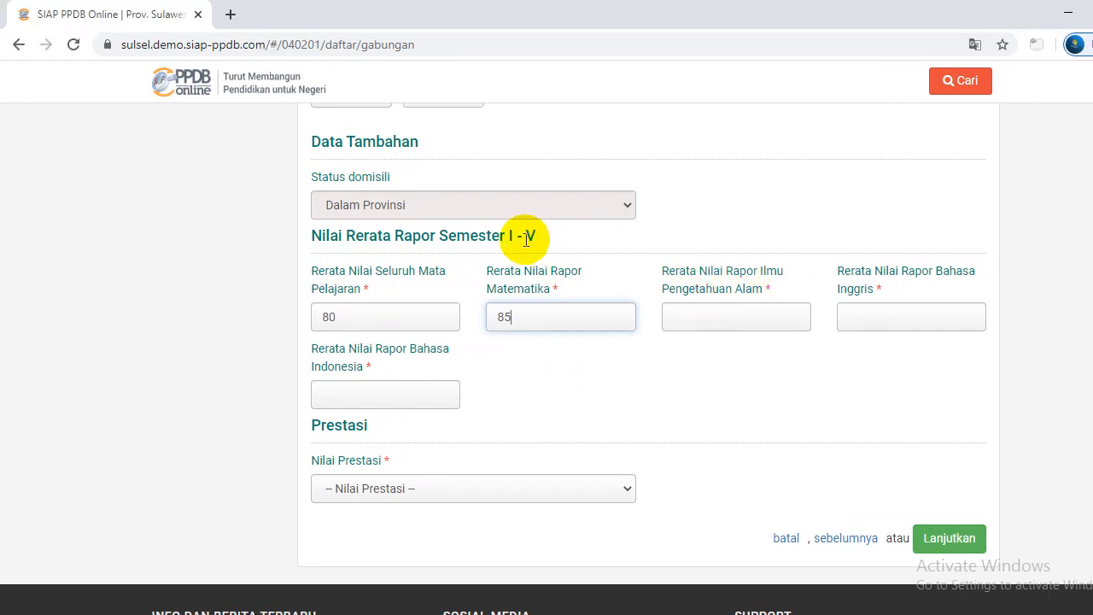
pyautogui.click(623, 312)
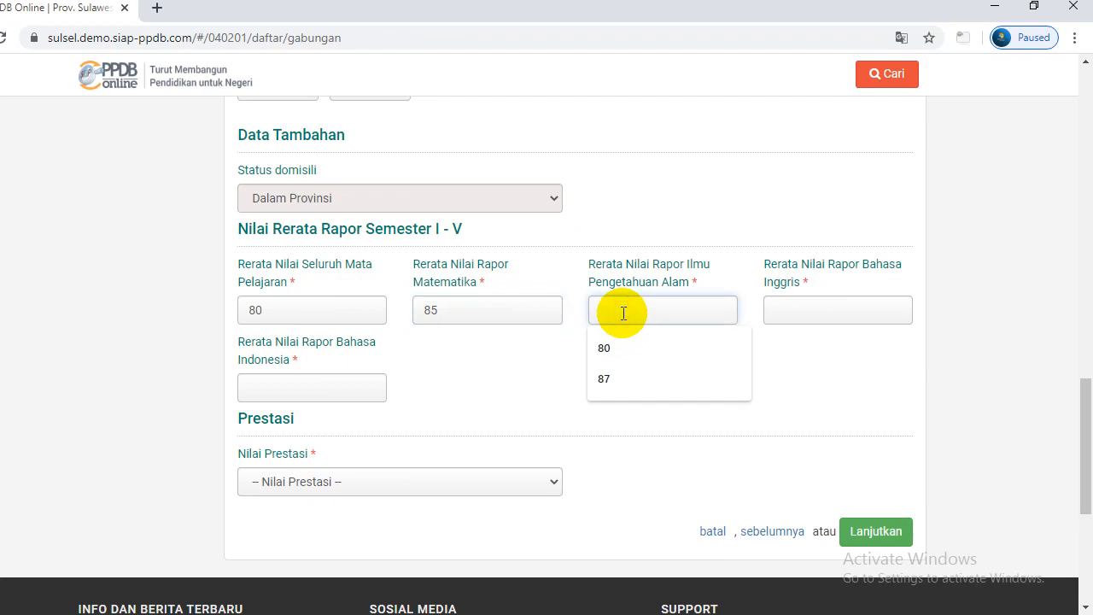
pyautogui.write('87')
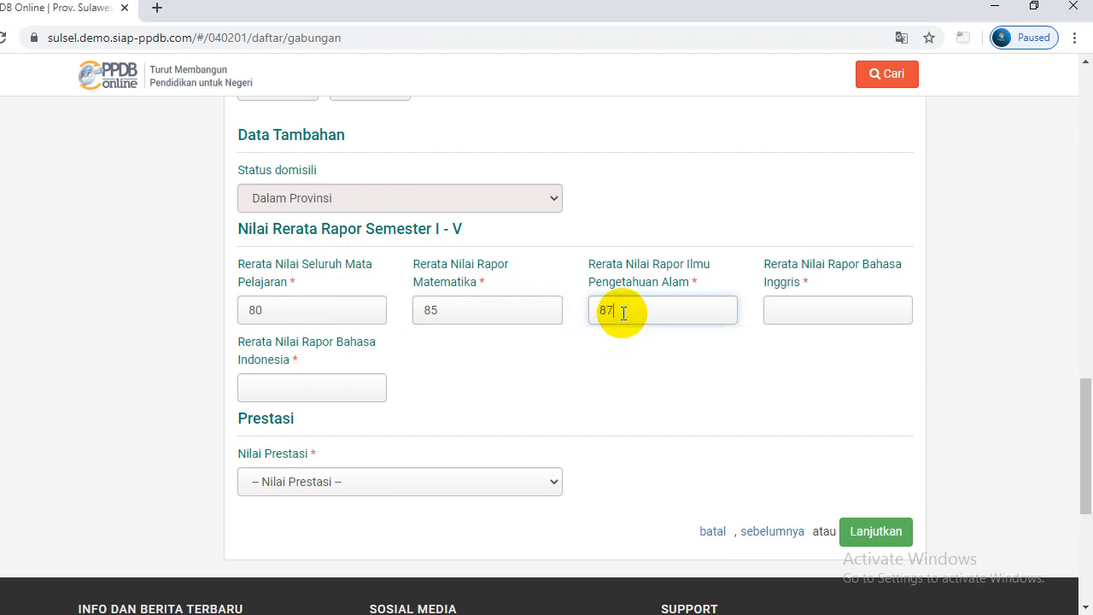
pyautogui.click(795, 313)
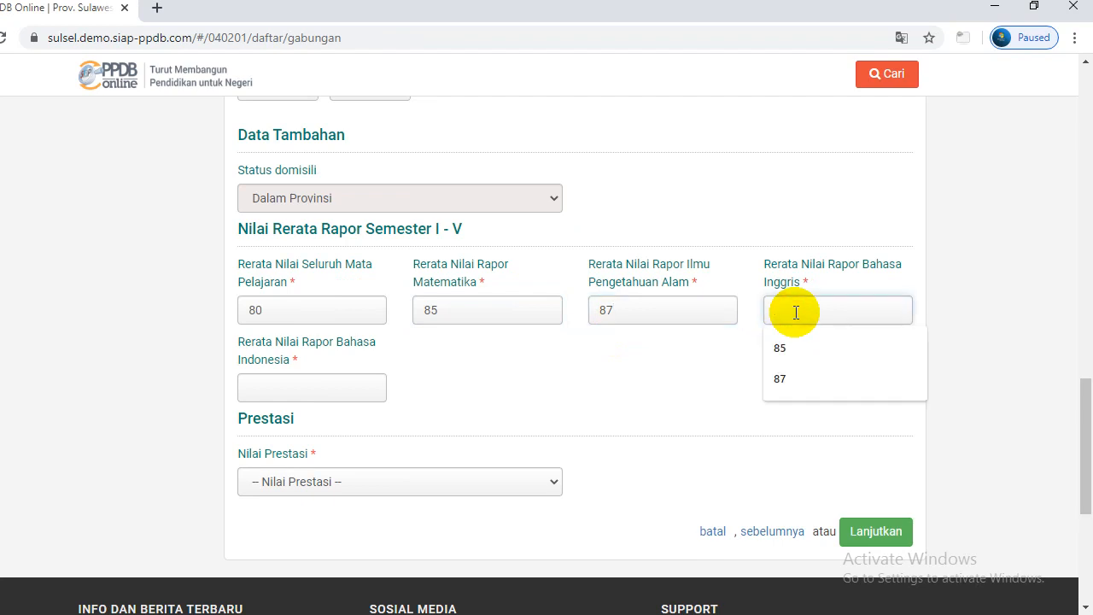
pyautogui.write('90')
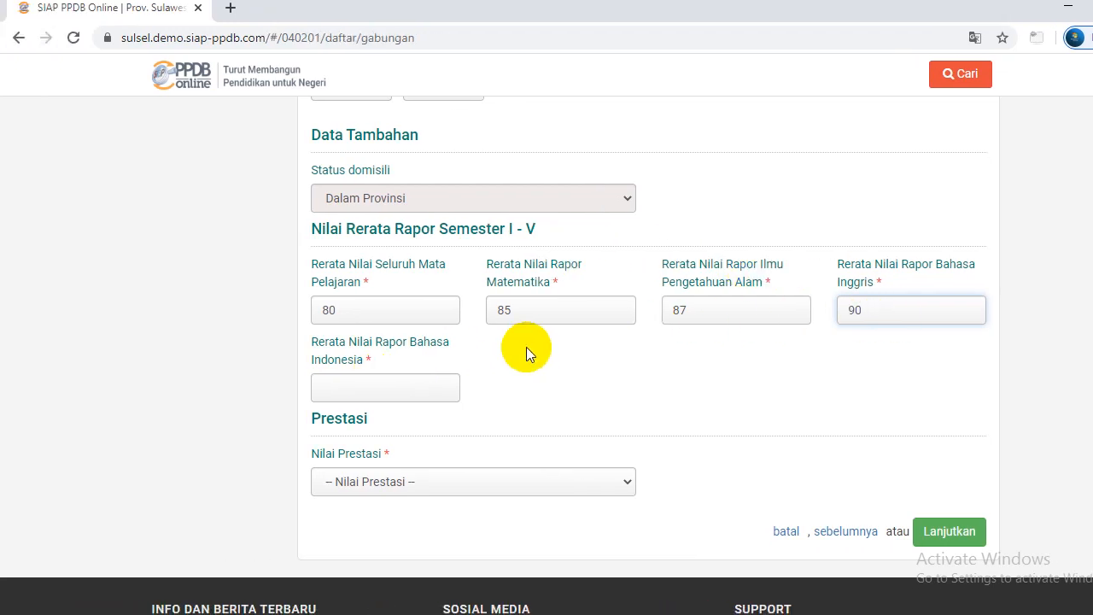
pyautogui.click(408, 390)
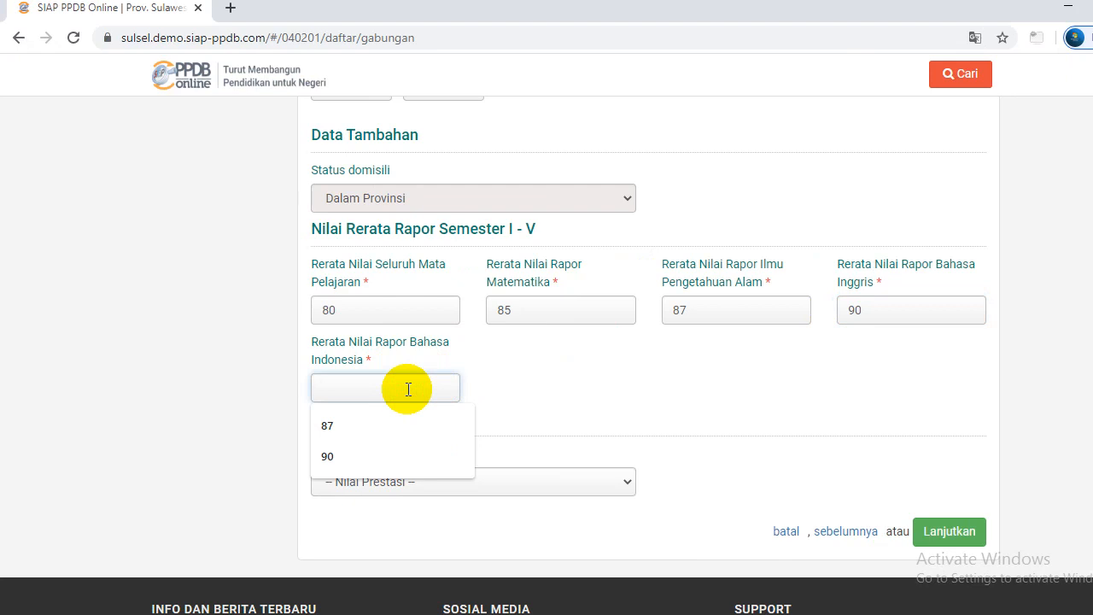
pyautogui.write('85.5')
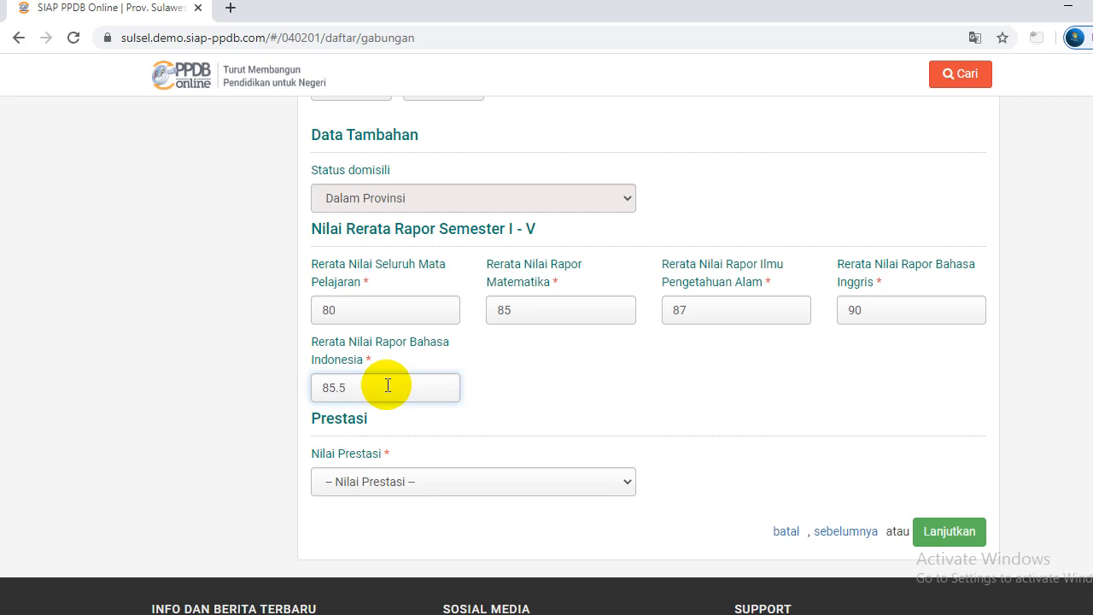
pyautogui.press('BackSpace')
pyautogui.moveTo(1086, 393); pyautogui.dragTo(1090, 427)
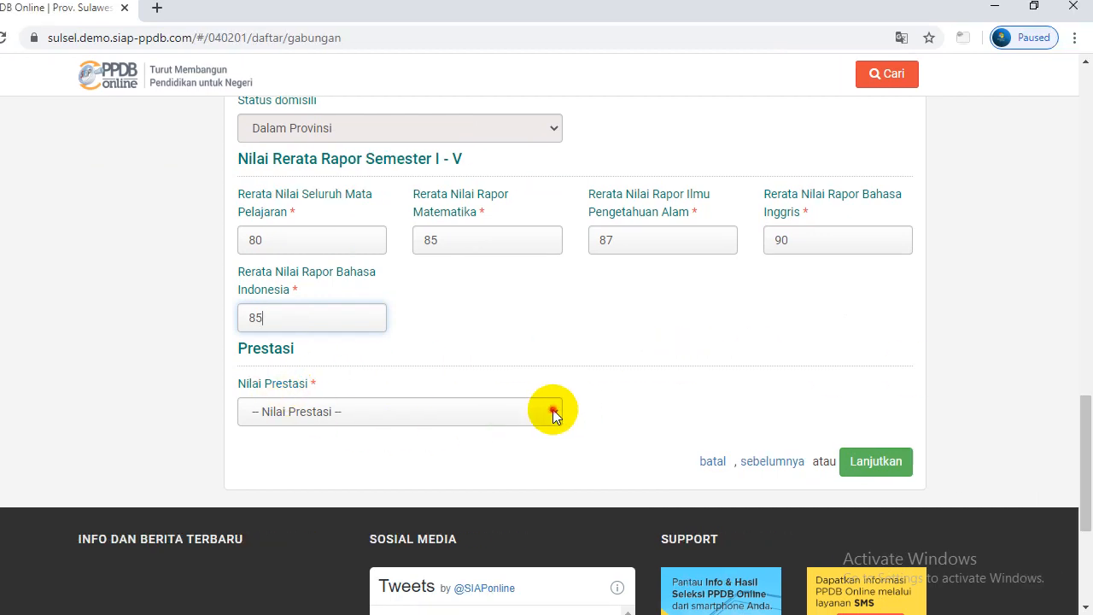
# Set Nilai Prestasi to Tidak Memiliki Prestasi and continue to the Unggah Berkas step
pyautogui.click(552, 409)
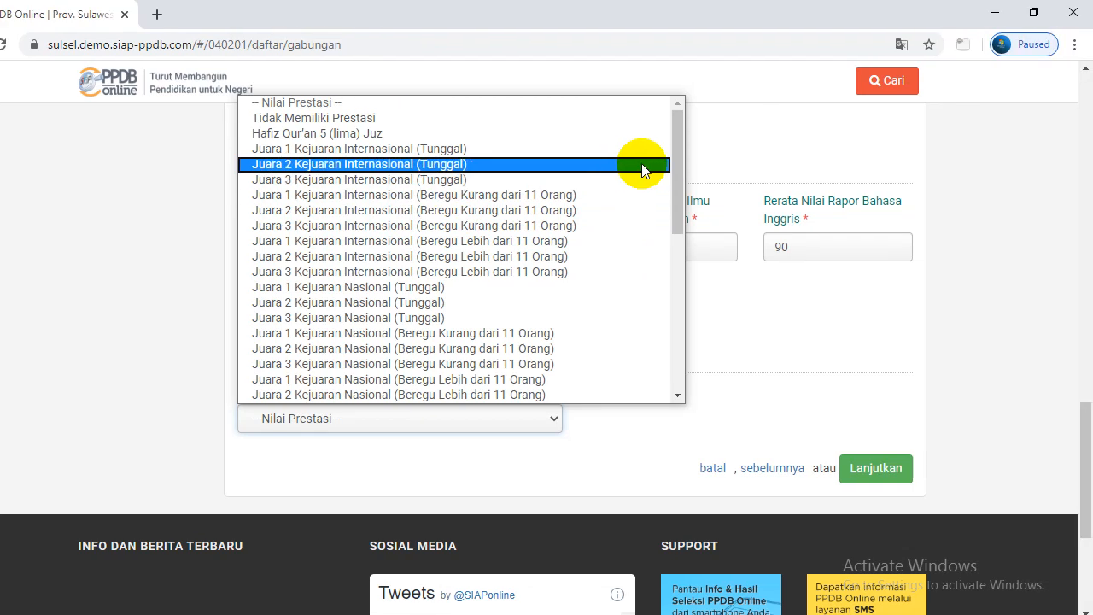
pyautogui.moveTo(677, 164); pyautogui.dragTo(683, 123)
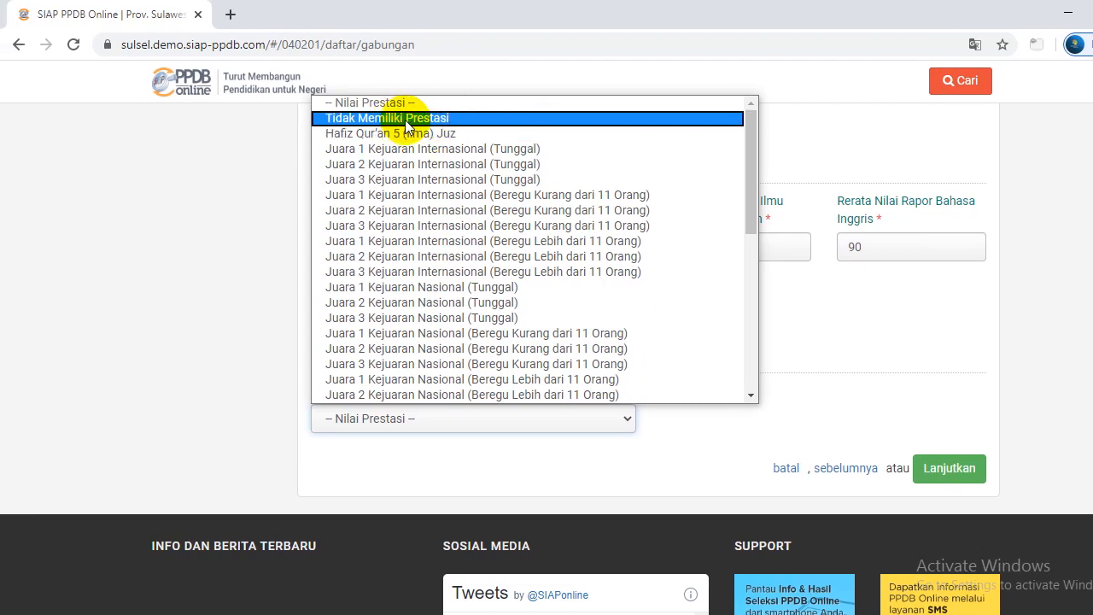
pyautogui.click(407, 120)
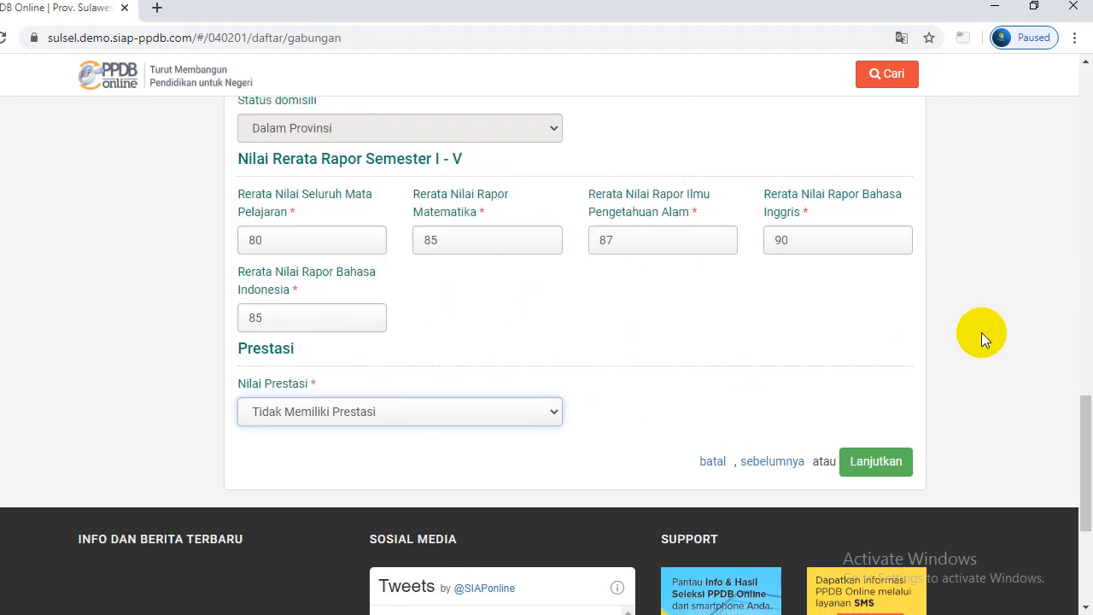
pyautogui.click(876, 462)
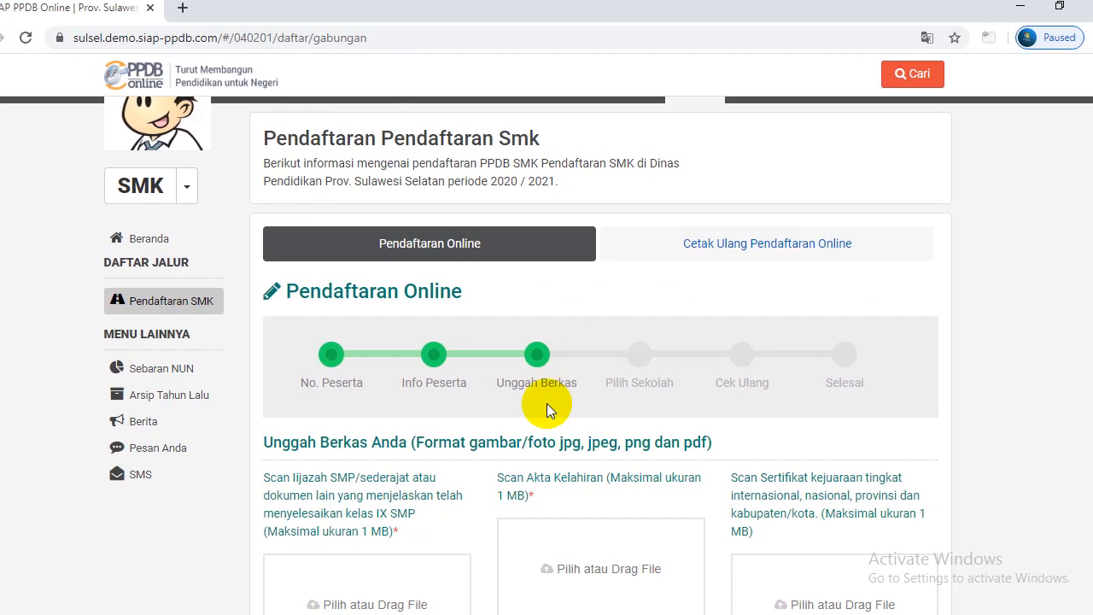
pyautogui.moveTo(1081, 292); pyautogui.dragTo(1089, 408)
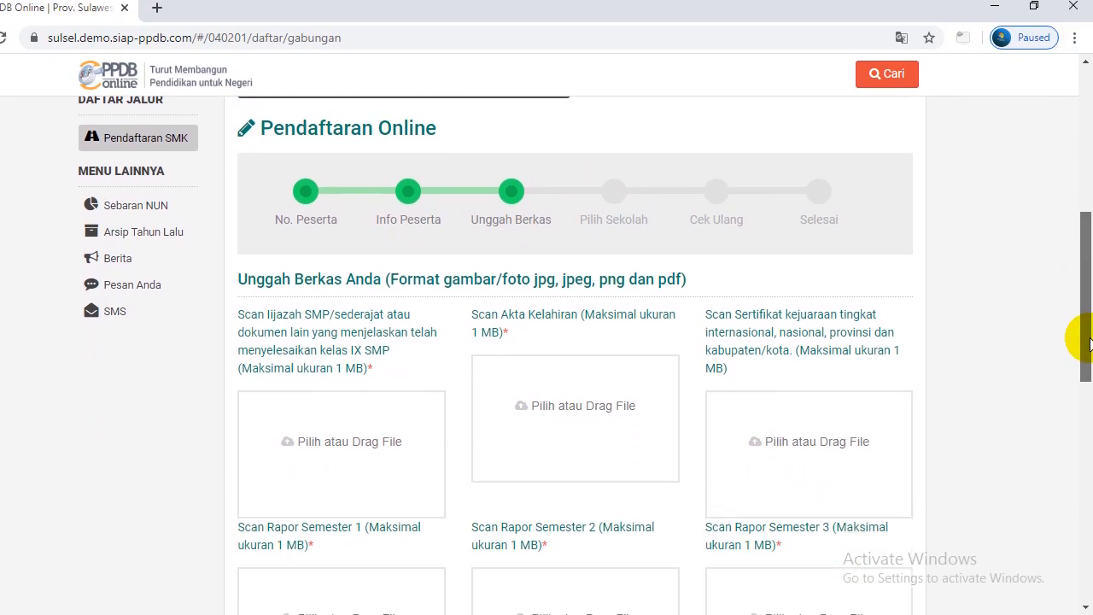
pyautogui.moveTo(1089, 420); pyautogui.dragTo(1089, 367)
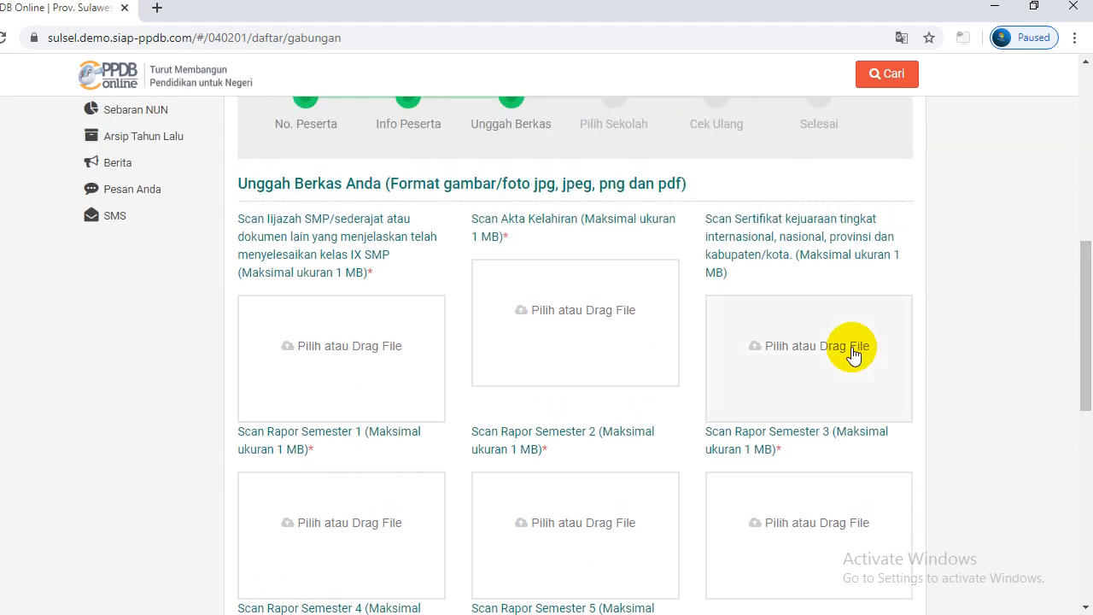
pyautogui.moveTo(1089, 298); pyautogui.dragTo(1089, 286)
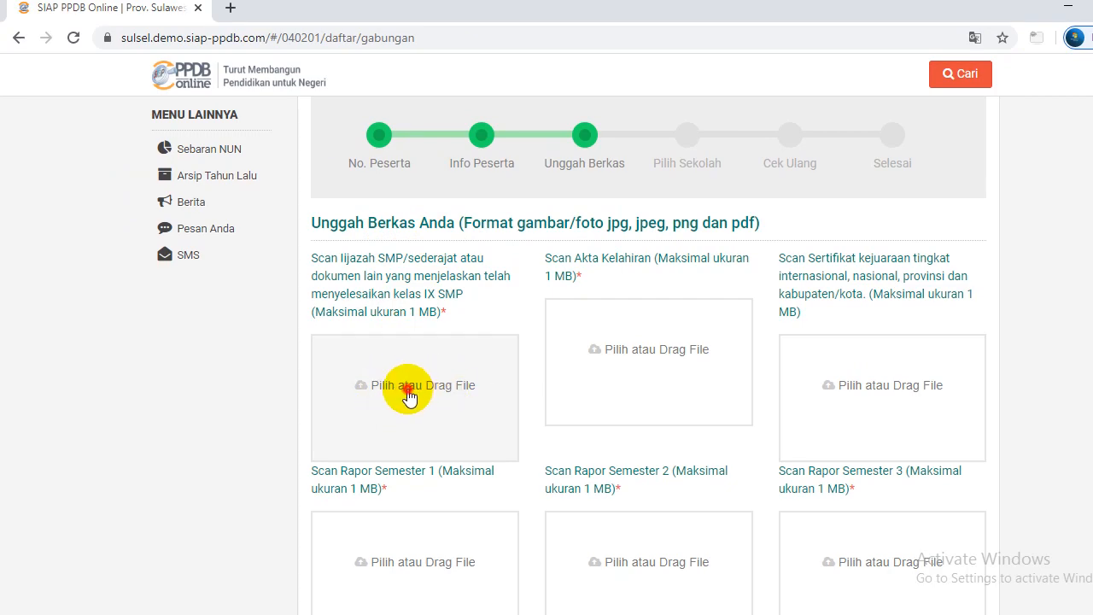
# Upload the Desktop 'download' image into the Ijazah scan slot
pyautogui.click(414, 391)
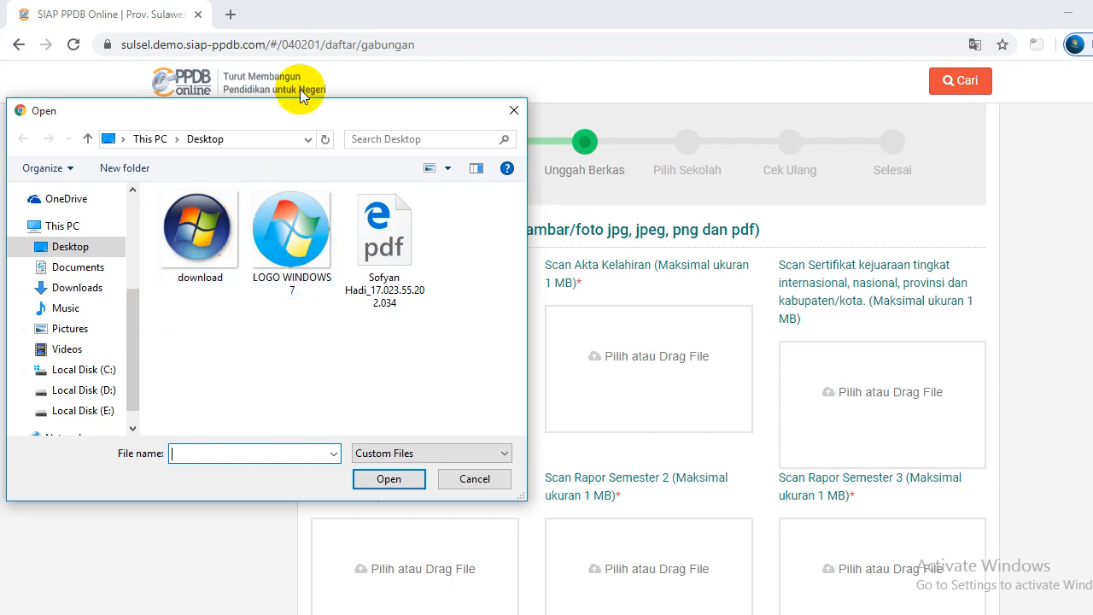
pyautogui.moveTo(293, 105); pyautogui.dragTo(744, 26)
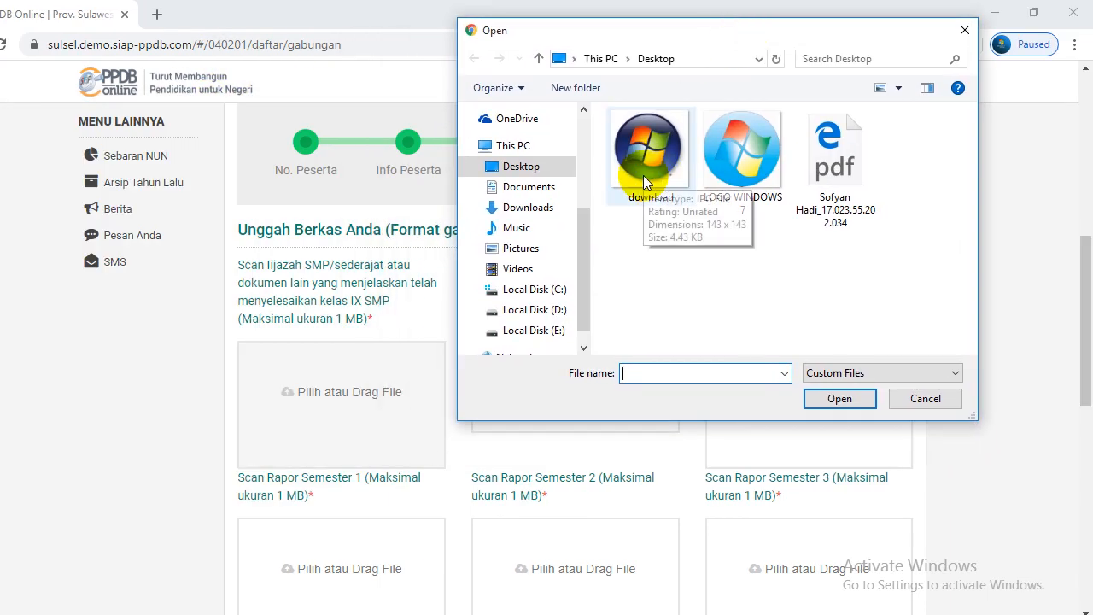
pyautogui.click(663, 166)
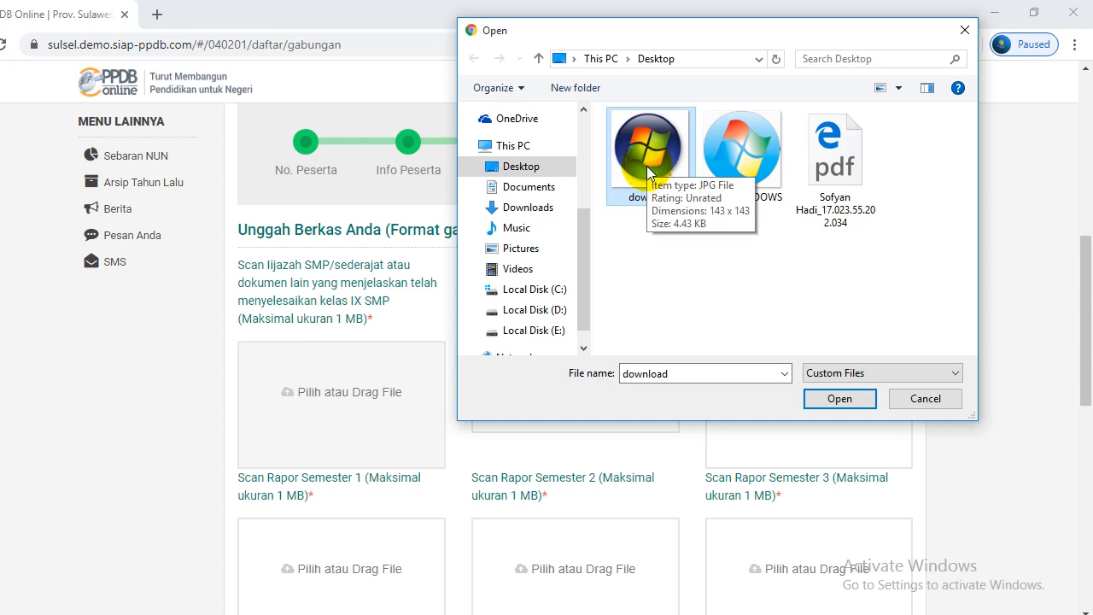
pyautogui.click(833, 399)
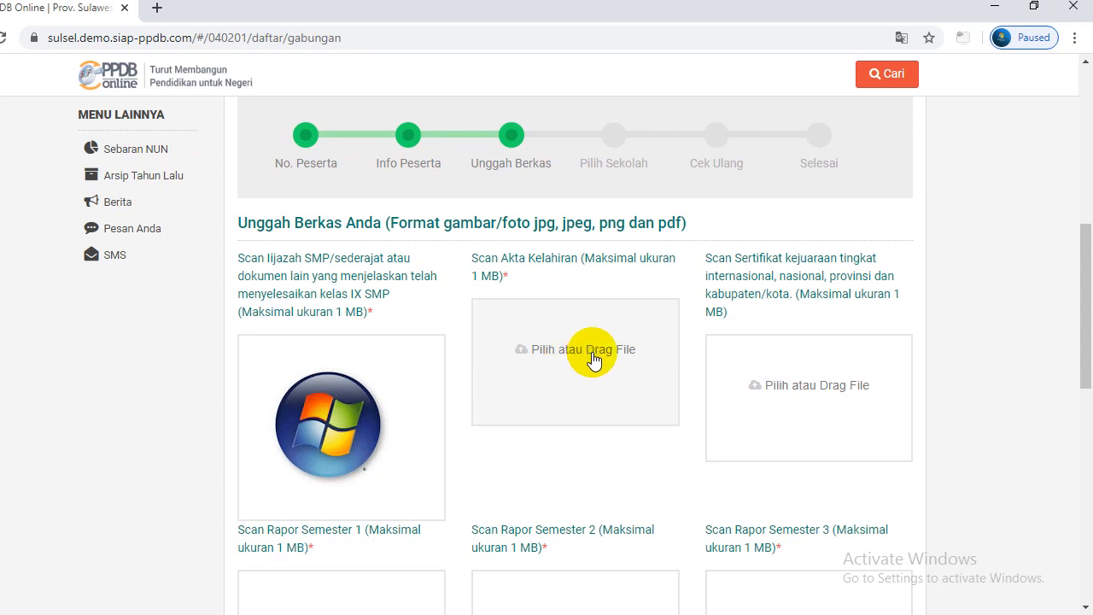
# Drag the 'download' image into the Akta Kelahiran slot, then close the file picker
pyautogui.click(593, 354)
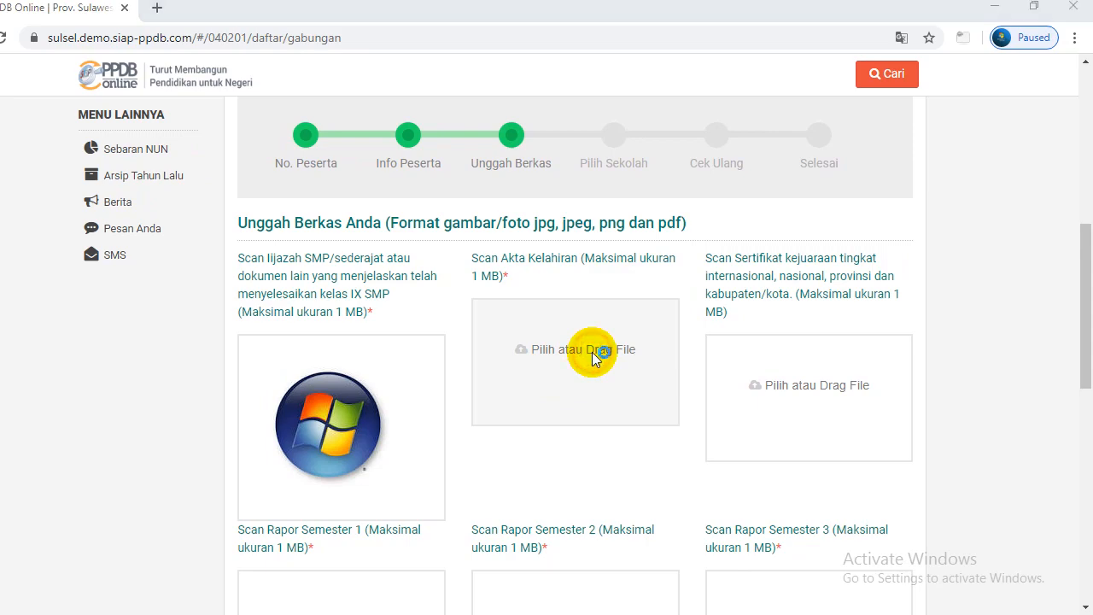
pyautogui.moveTo(730, 36); pyautogui.dragTo(839, 103)
pyautogui.click(778, 212)
pyautogui.moveTo(778, 212); pyautogui.dragTo(508, 391)
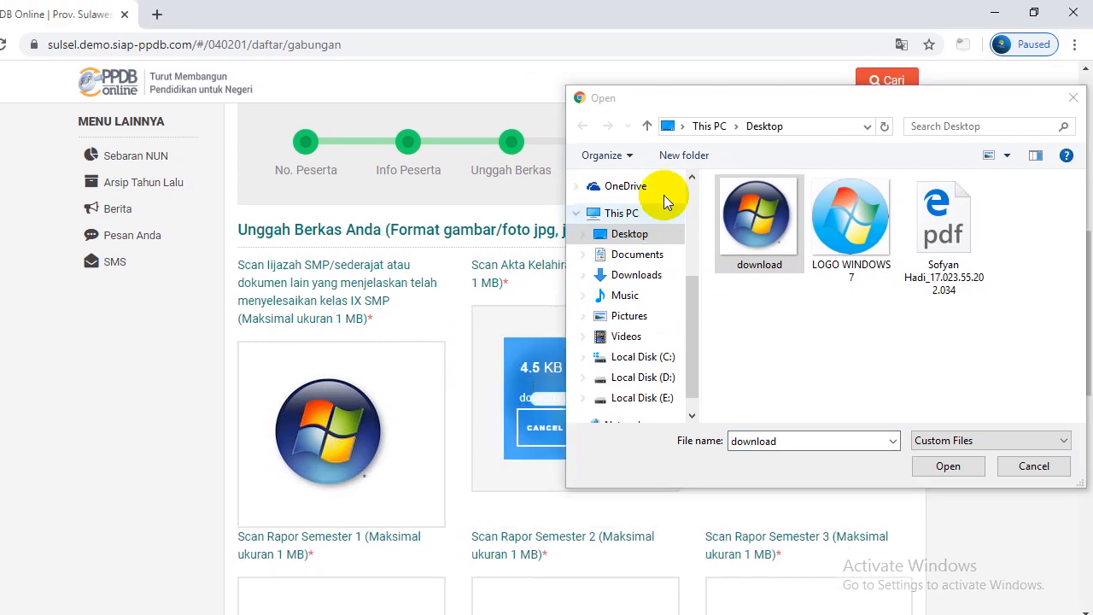
pyautogui.moveTo(757, 91); pyautogui.dragTo(44, 147)
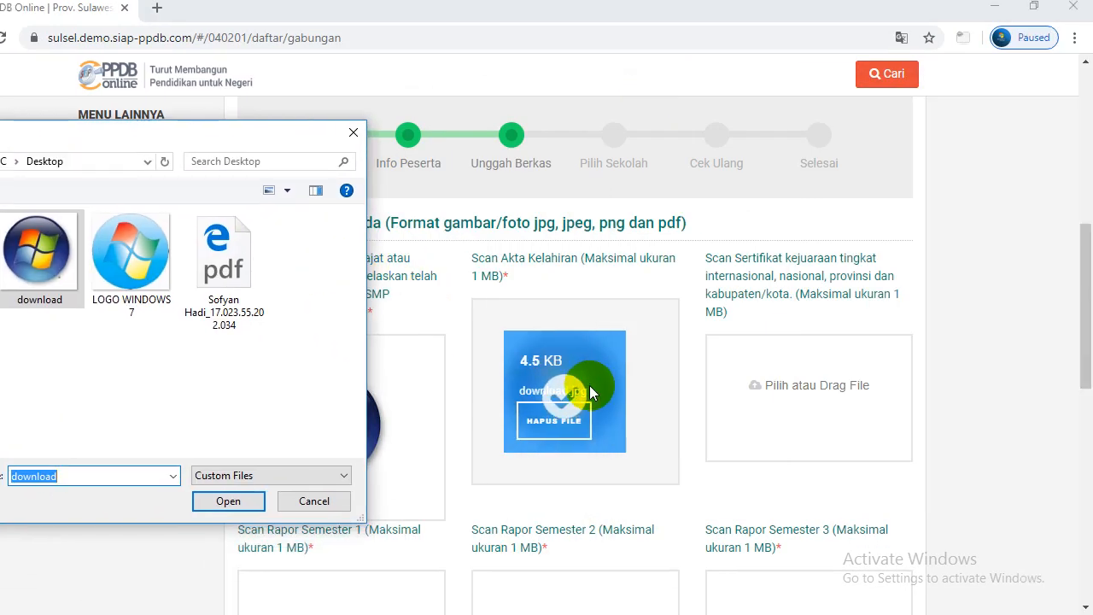
pyautogui.moveTo(189, 134); pyautogui.dragTo(211, 206)
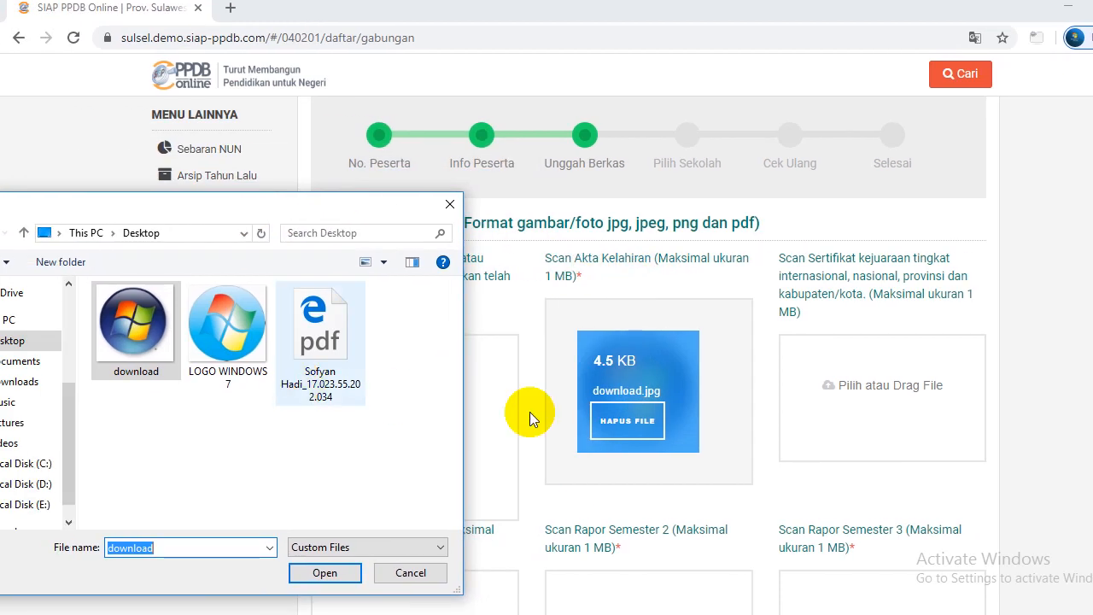
pyautogui.moveTo(107, 226); pyautogui.dragTo(104, 25)
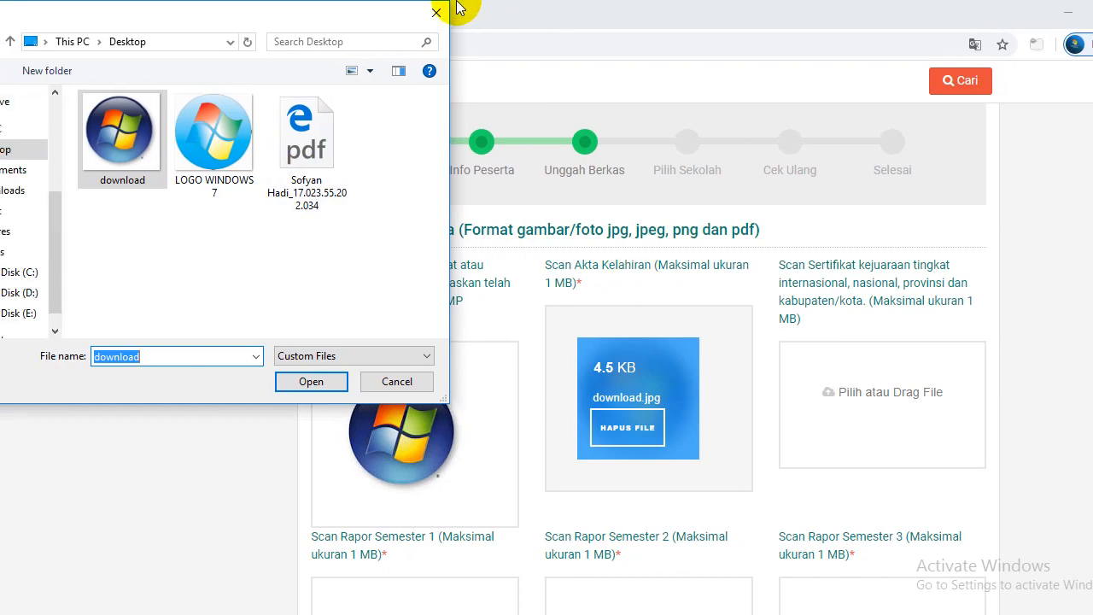
pyautogui.click(436, 12)
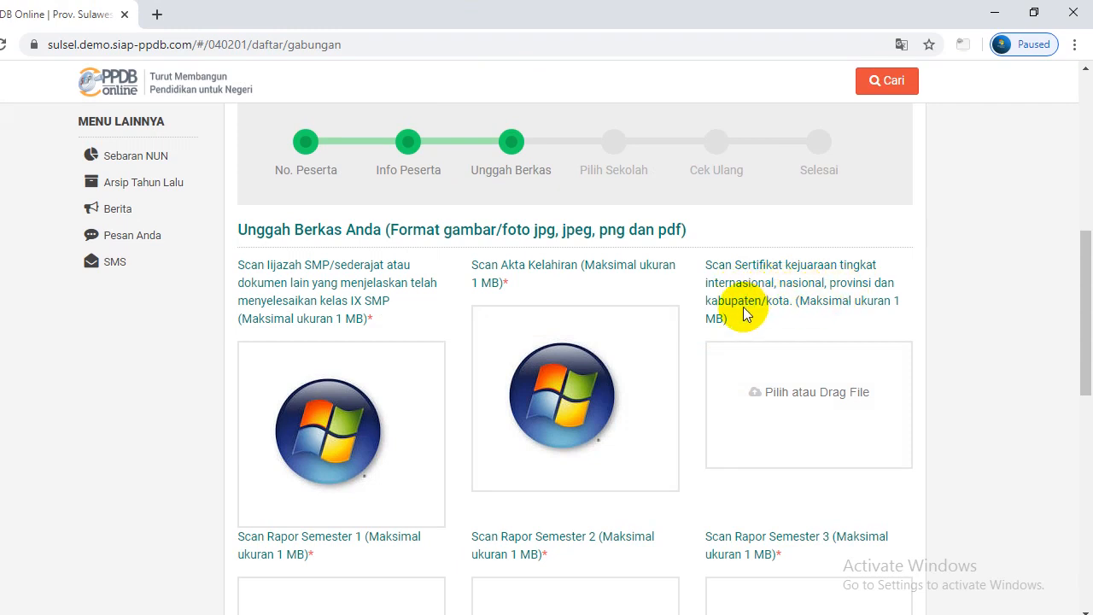
pyautogui.moveTo(1081, 276); pyautogui.dragTo(1078, 305)
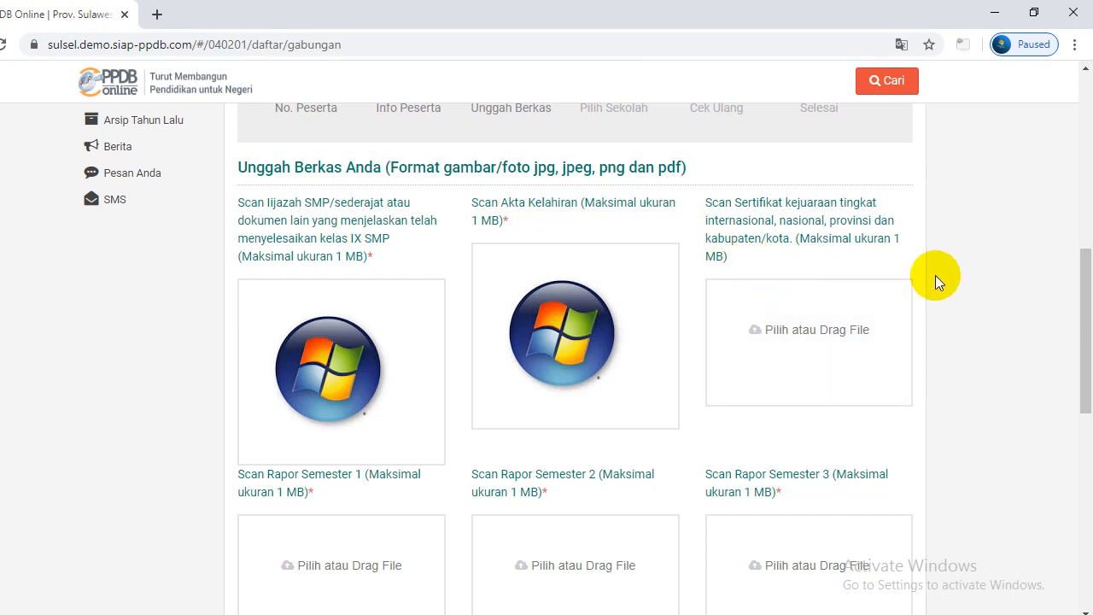
pyautogui.scroll(-4, 1076, 353)
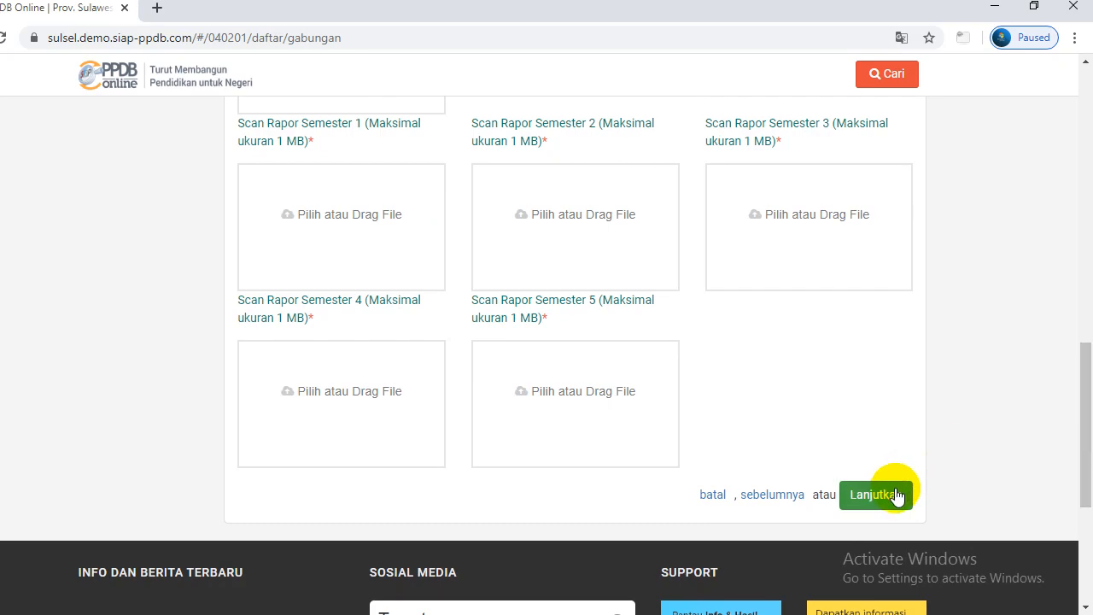
pyautogui.moveTo(1081, 439); pyautogui.dragTo(1088, 345)
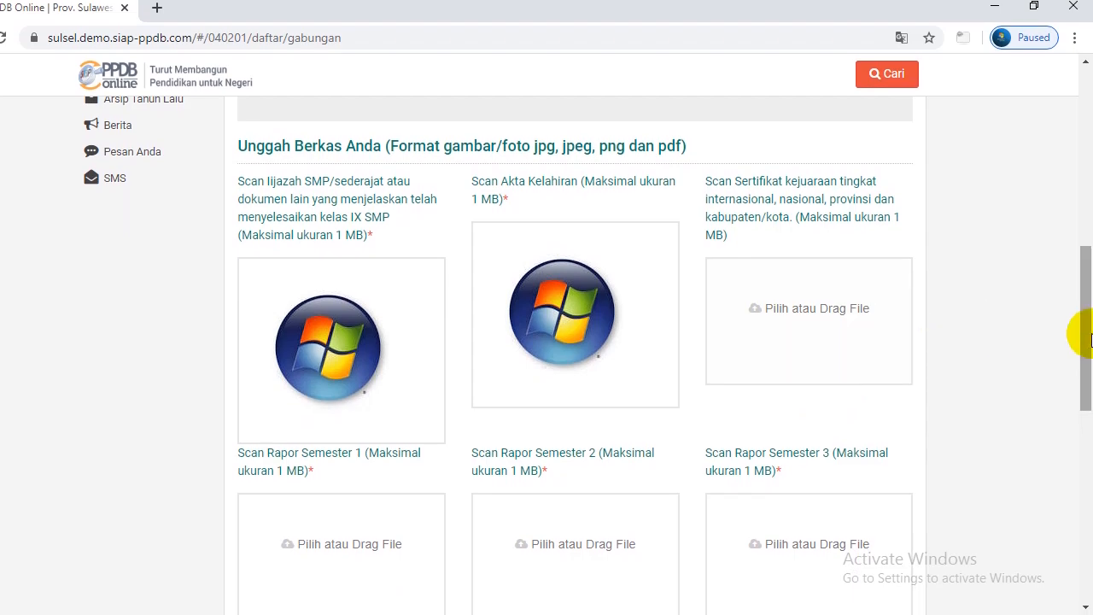
pyautogui.moveTo(1088, 325); pyautogui.dragTo(1081, 438)
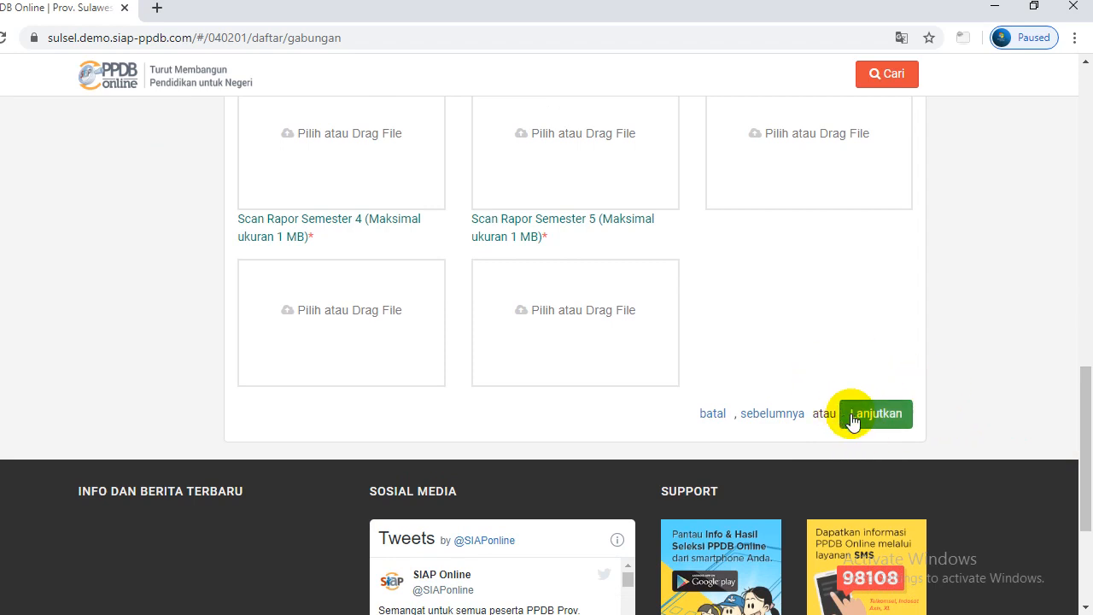
pyautogui.moveTo(1088, 357); pyautogui.dragTo(1088, 288)
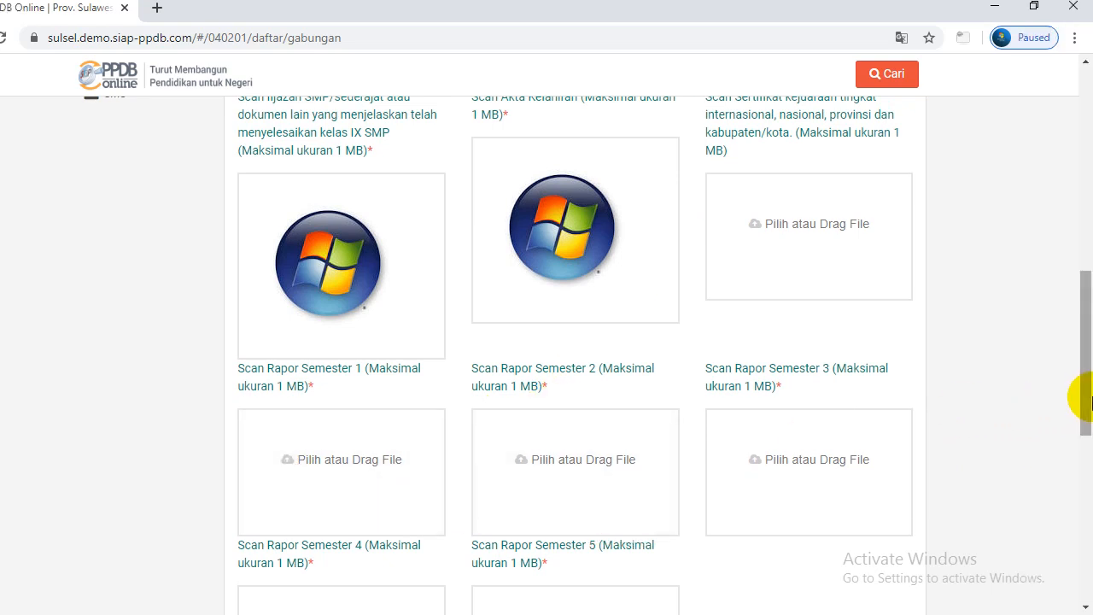
pyautogui.moveTo(1082, 395); pyautogui.dragTo(1081, 378)
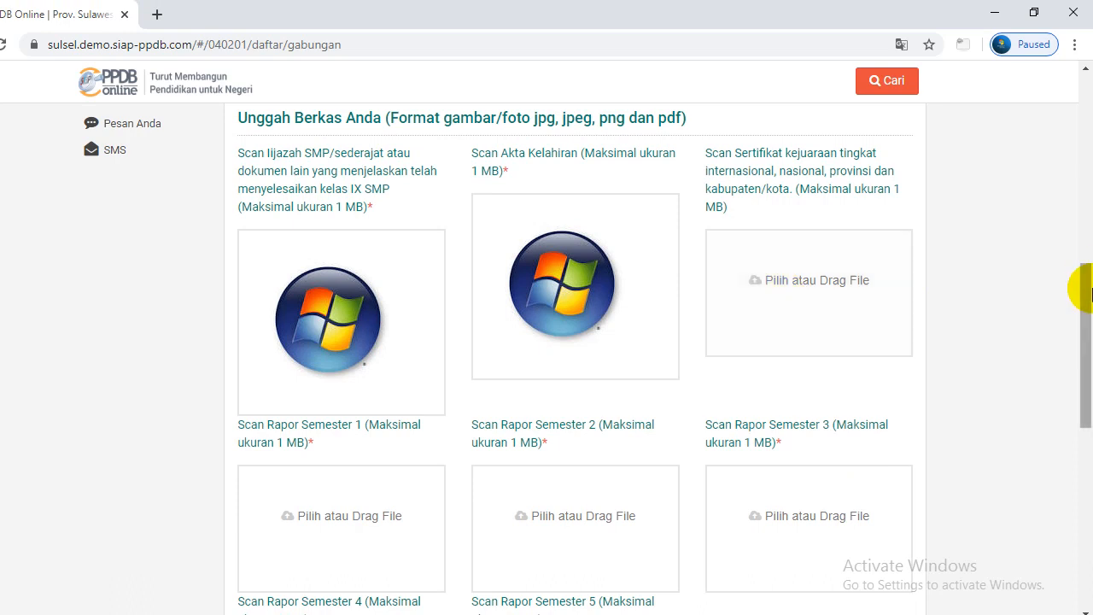
pyautogui.moveTo(1081, 288); pyautogui.dragTo(1081, 281)
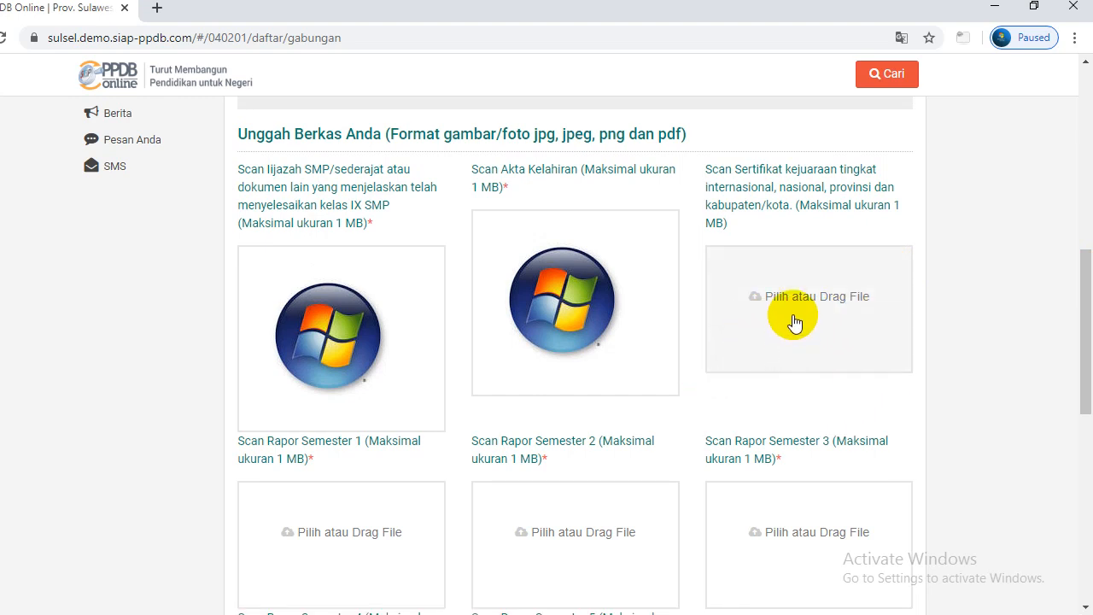
pyautogui.moveTo(1085, 315); pyautogui.dragTo(1084, 300)
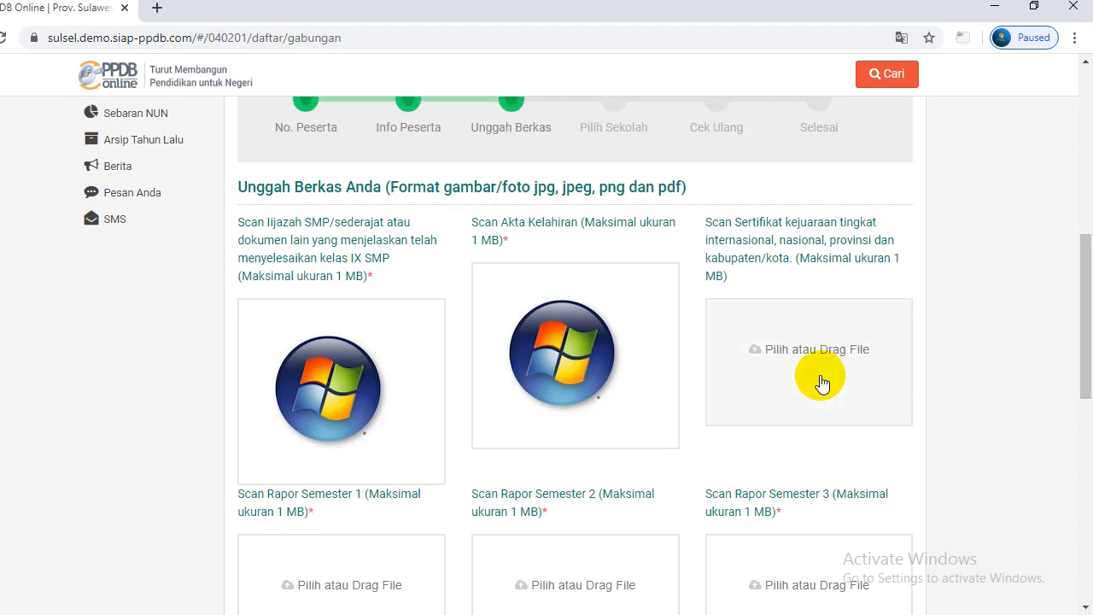
# Upload the 'download' image as the championship certificate and the Semester 1 and 2 report scans
pyautogui.click(820, 375)
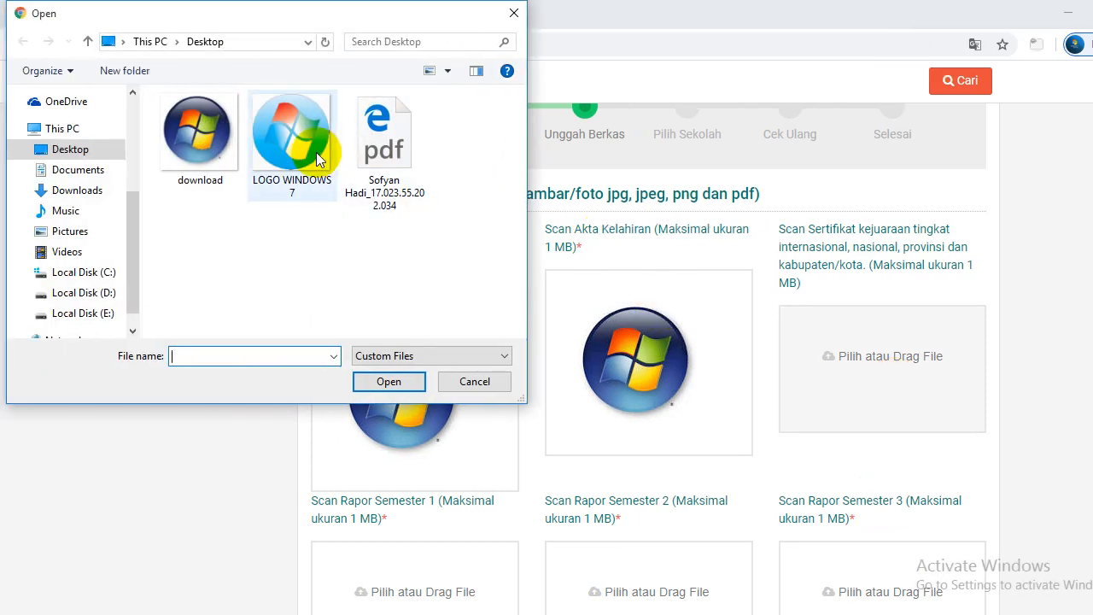
pyautogui.click(209, 149)
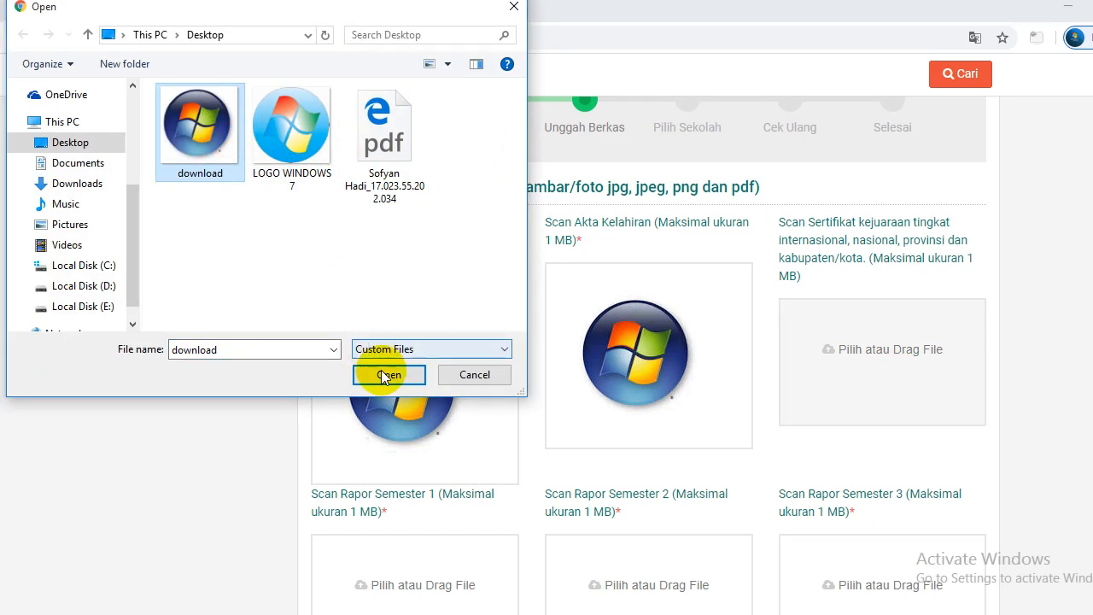
pyautogui.click(382, 378)
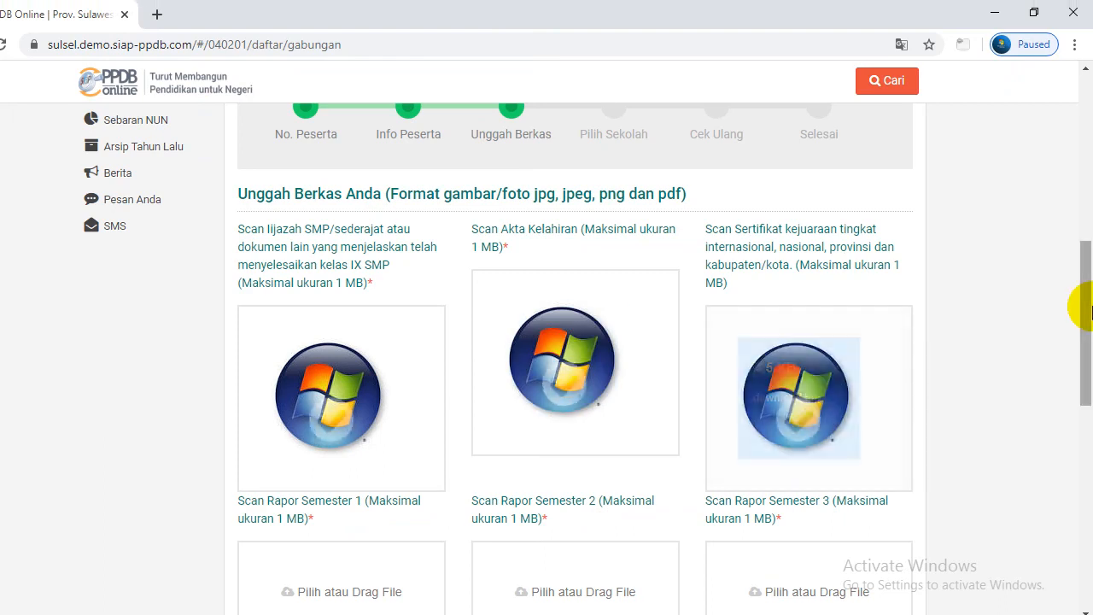
pyautogui.moveTo(1089, 310); pyautogui.dragTo(1081, 386)
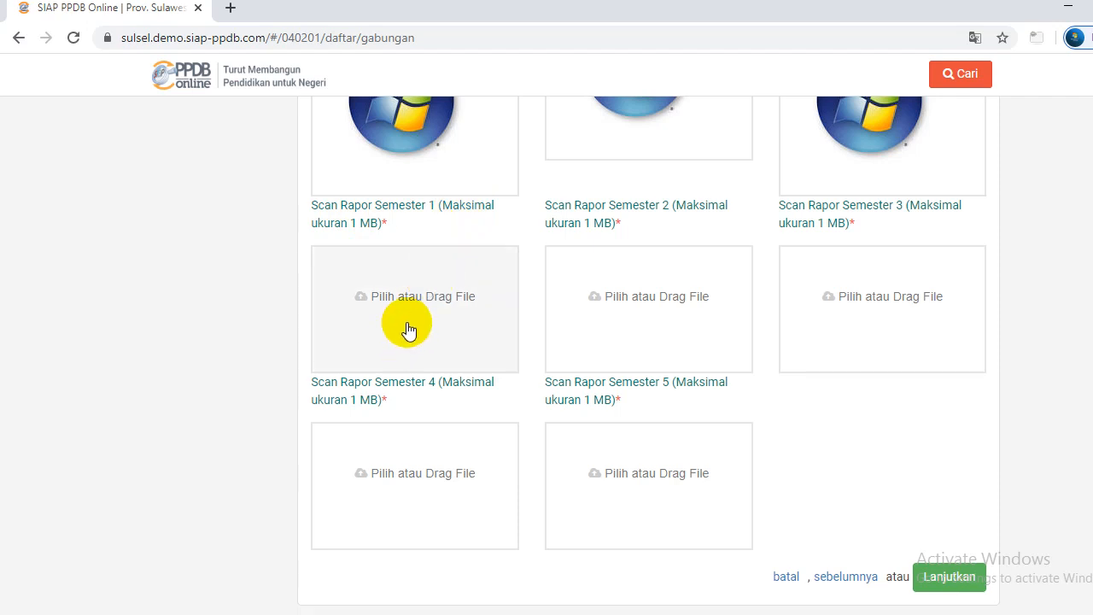
pyautogui.click(409, 316)
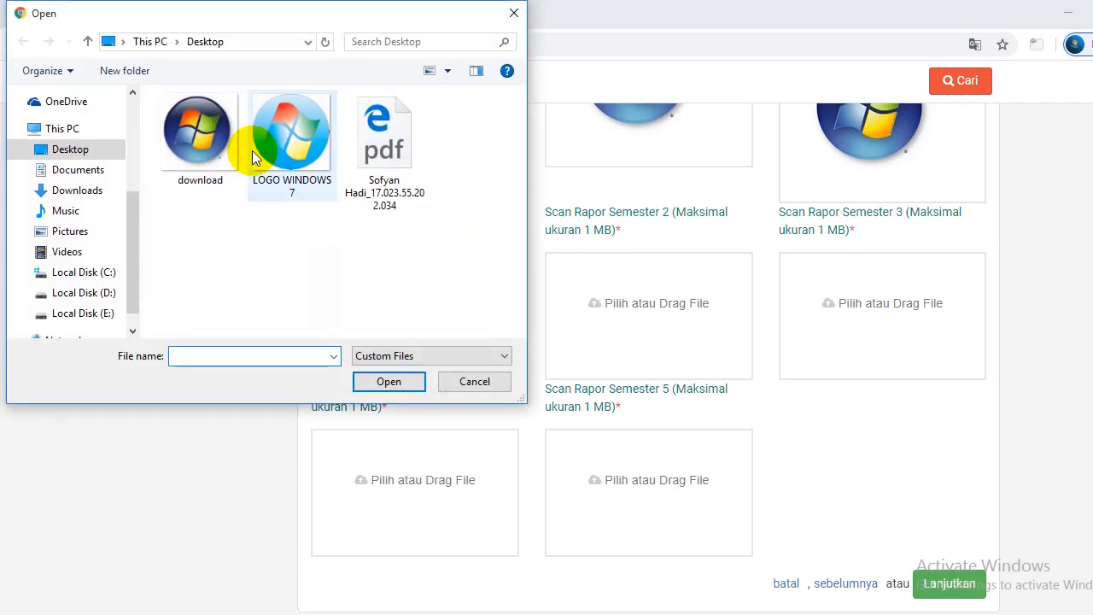
pyautogui.click(220, 150)
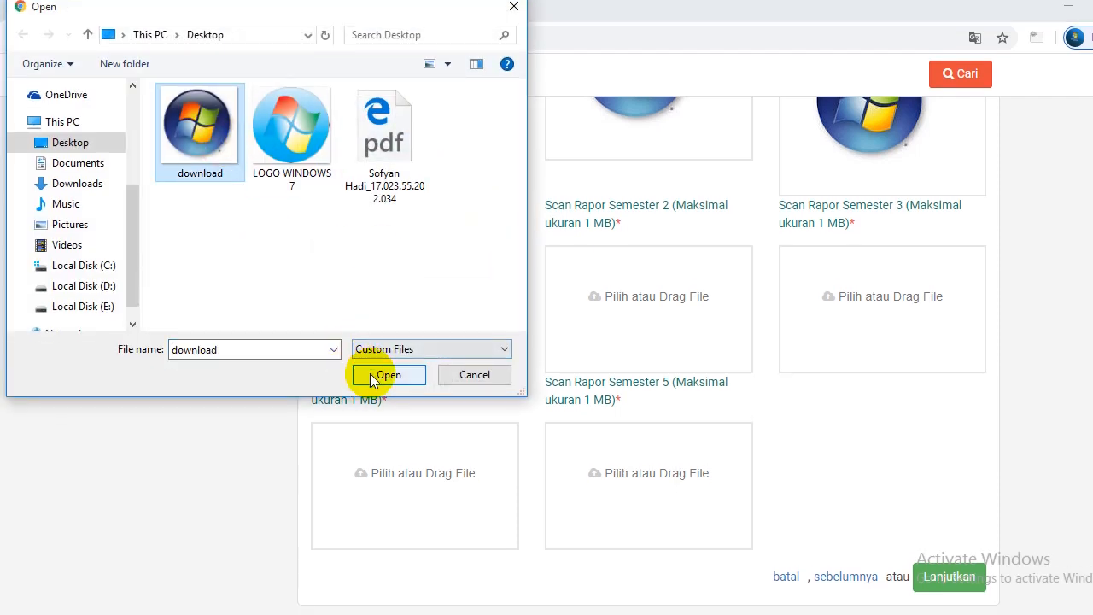
pyautogui.click(372, 385)
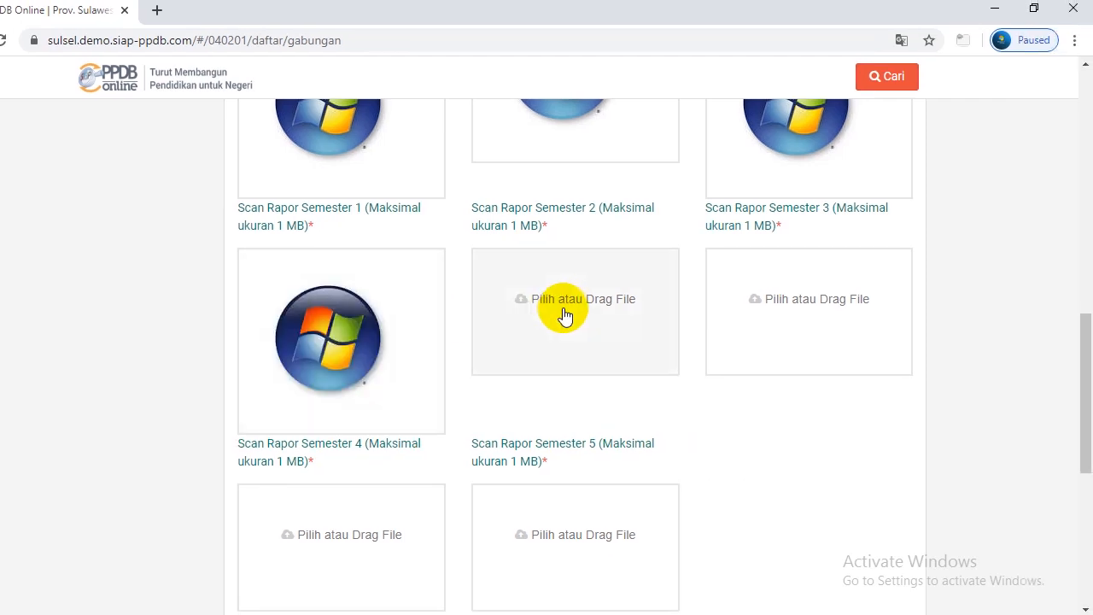
pyautogui.click(651, 318)
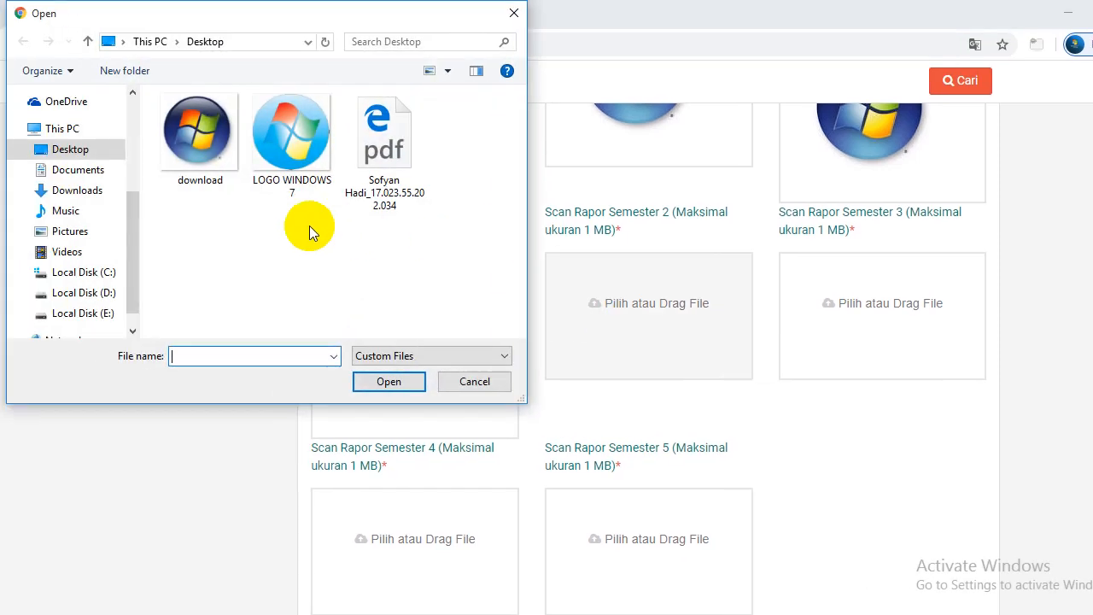
pyautogui.click(211, 170)
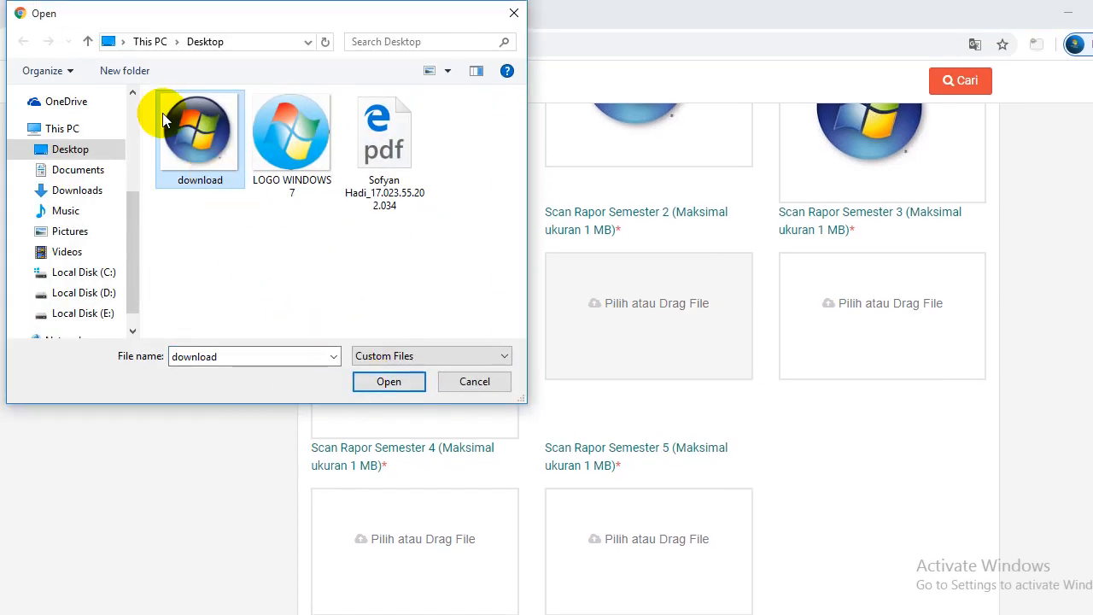
pyautogui.click(379, 364)
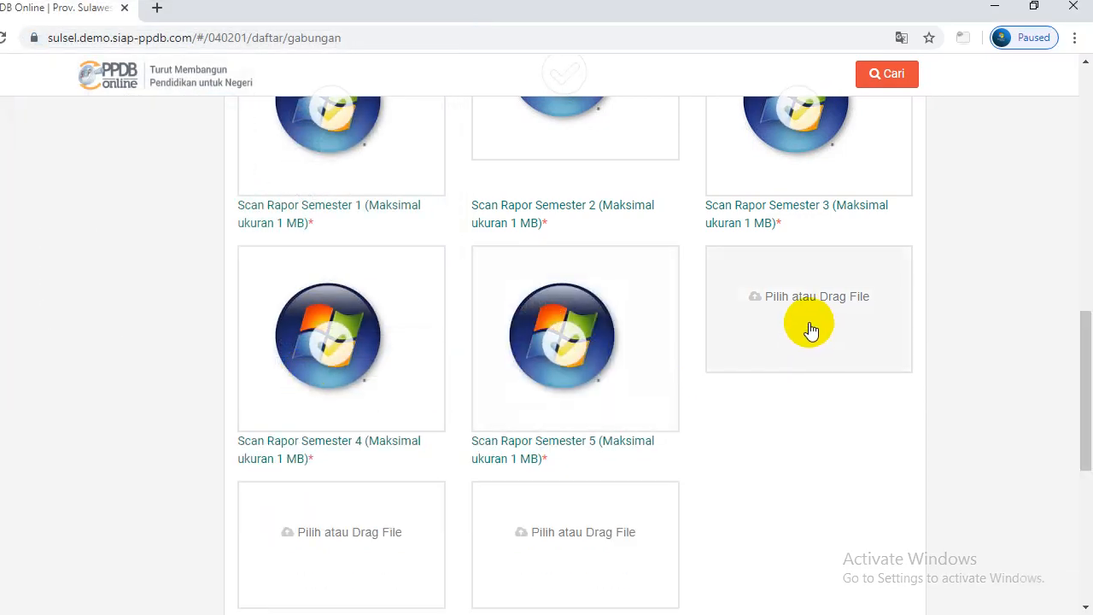
# Upload the 'download' image as the Semester 3, 4 and 5 report scans
pyautogui.click(811, 326)
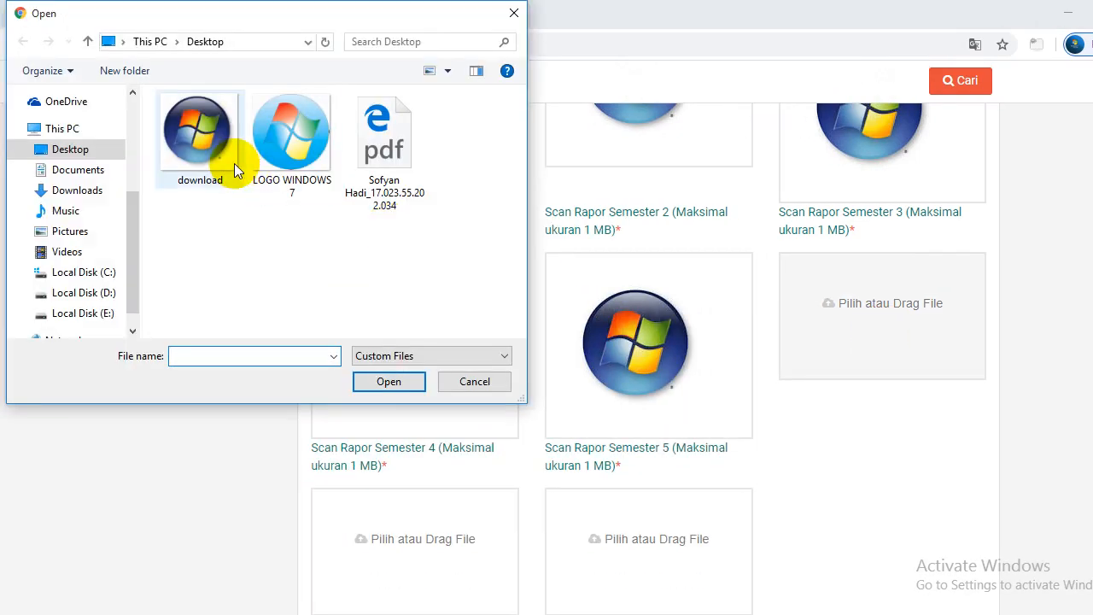
pyautogui.click(229, 167)
pyautogui.click(392, 375)
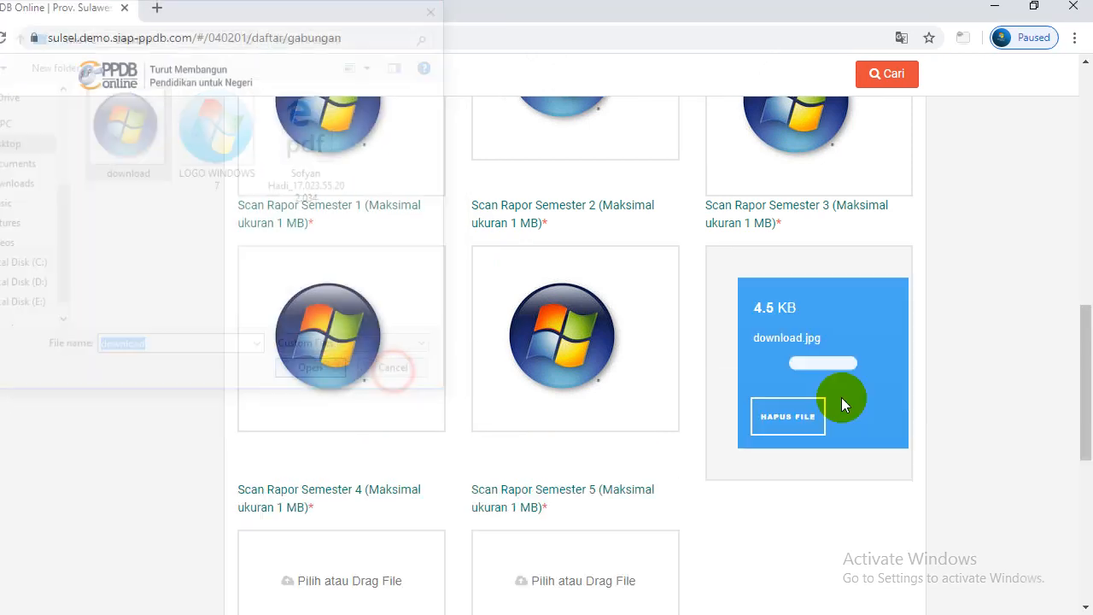
pyautogui.moveTo(1078, 390); pyautogui.dragTo(1086, 427)
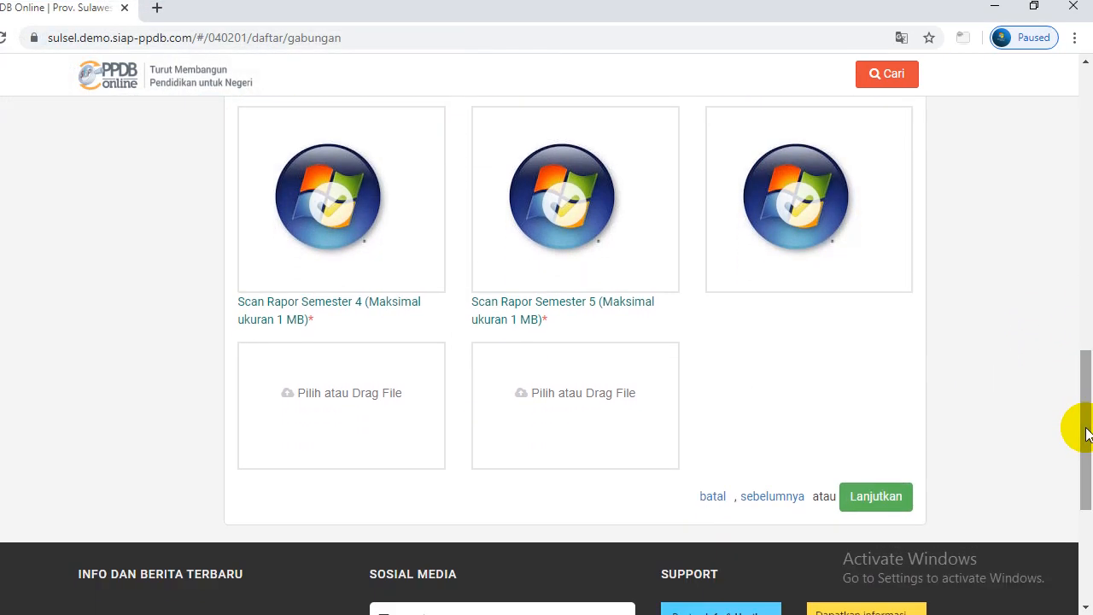
pyautogui.click(446, 399)
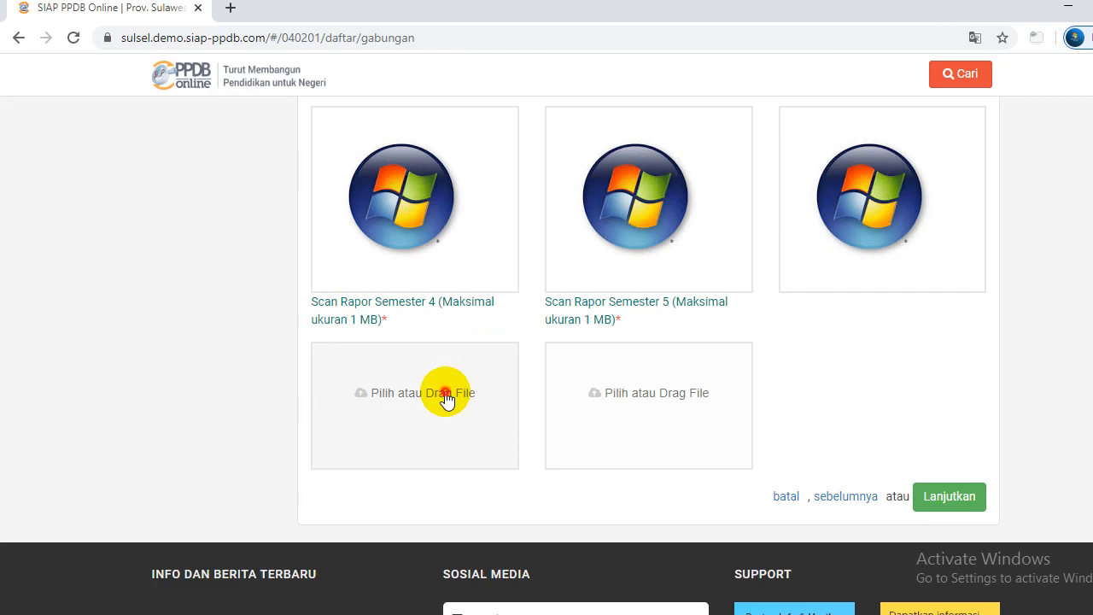
pyautogui.click(216, 182)
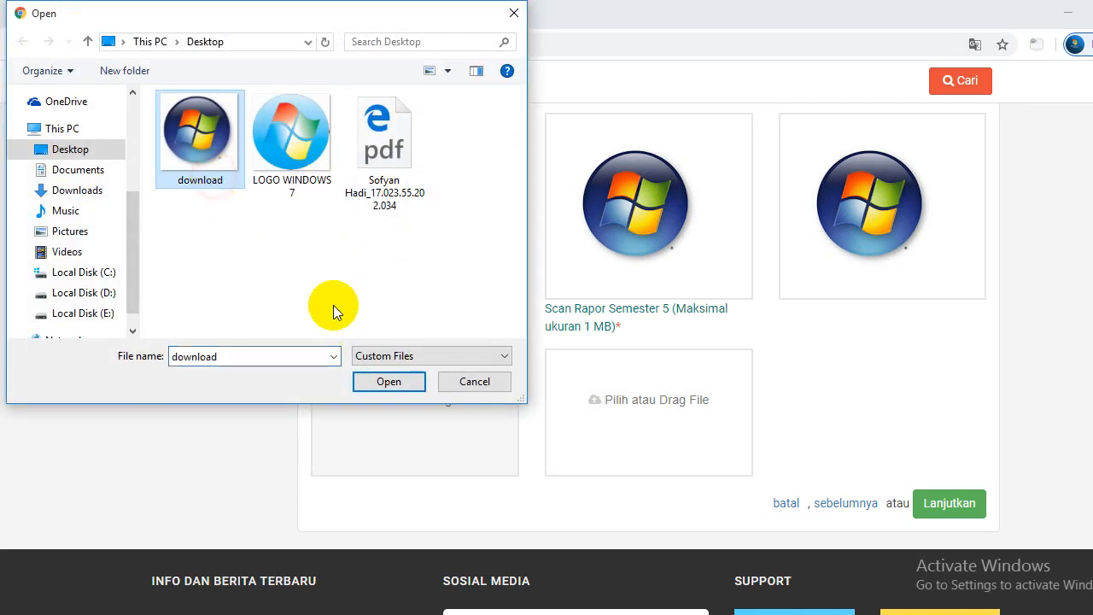
pyautogui.click(380, 378)
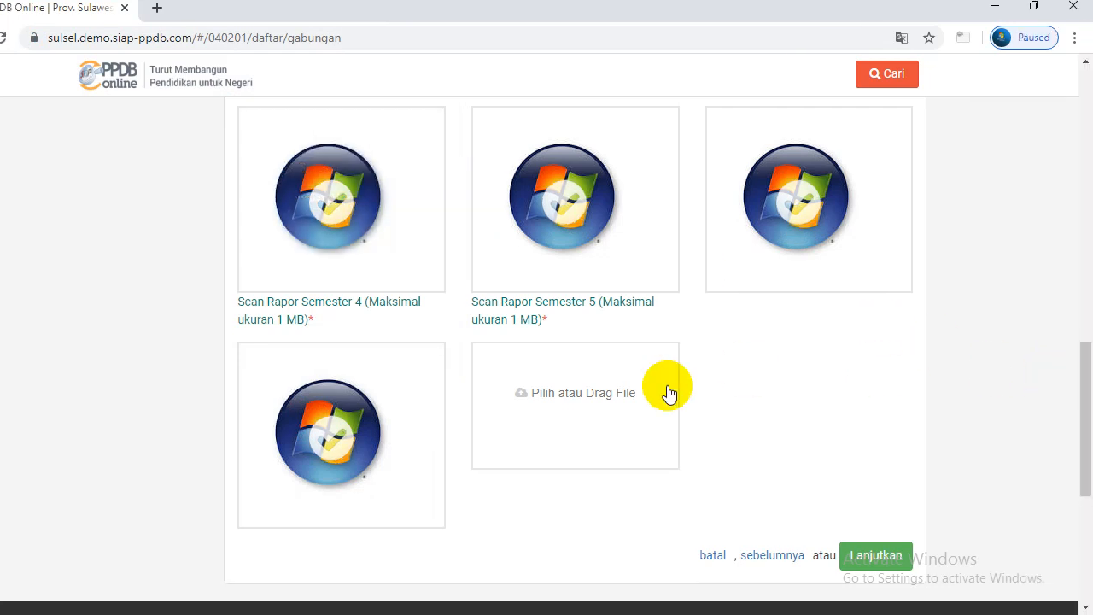
pyautogui.click(566, 398)
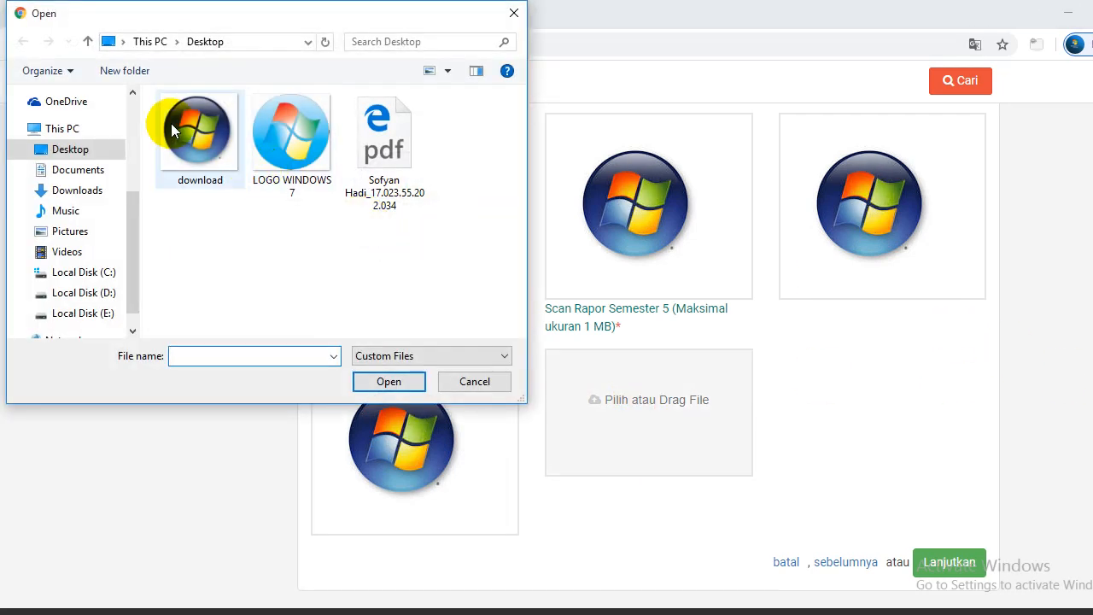
pyautogui.click(182, 131)
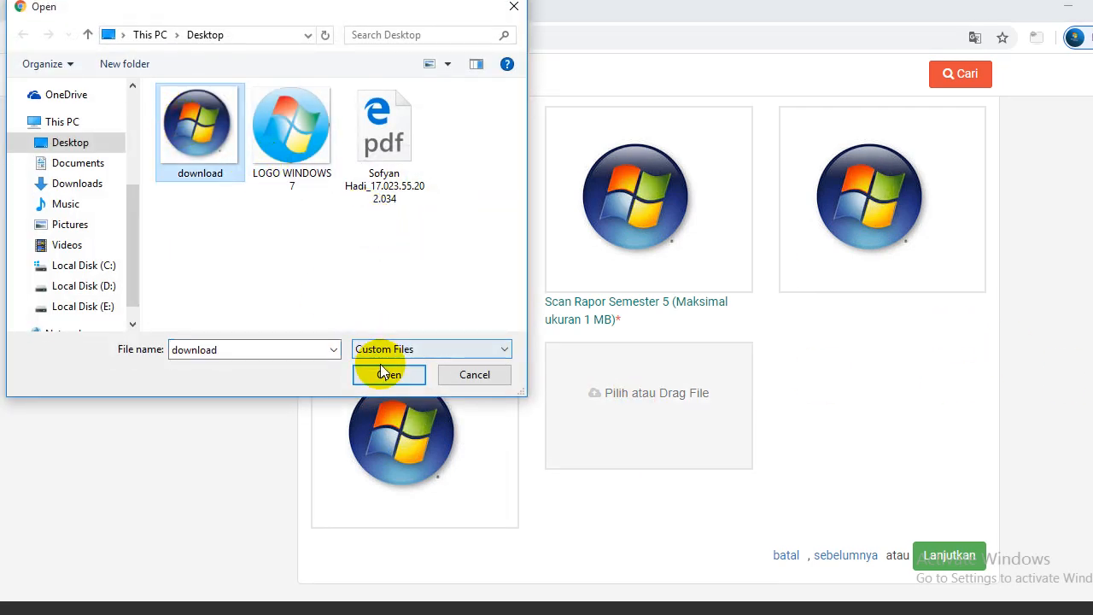
pyautogui.click(386, 378)
pyautogui.scroll(2, 1083, 352)
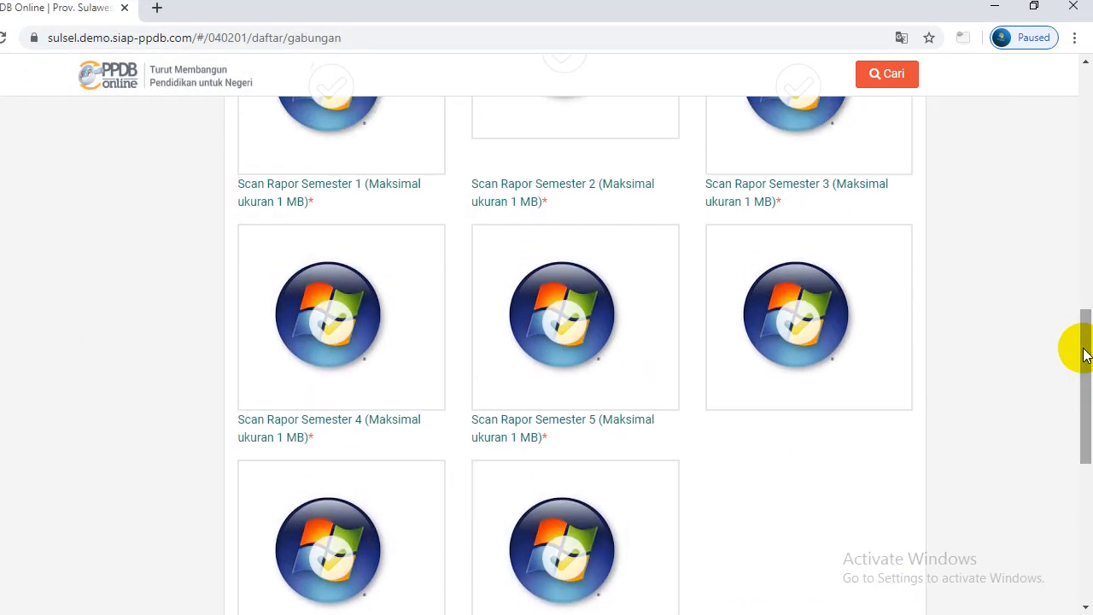
# Continue from Unggah Berkas to the Pilih Sekolah step with Lanjutkan
pyautogui.moveTo(1082, 350); pyautogui.dragTo(1083, 293)
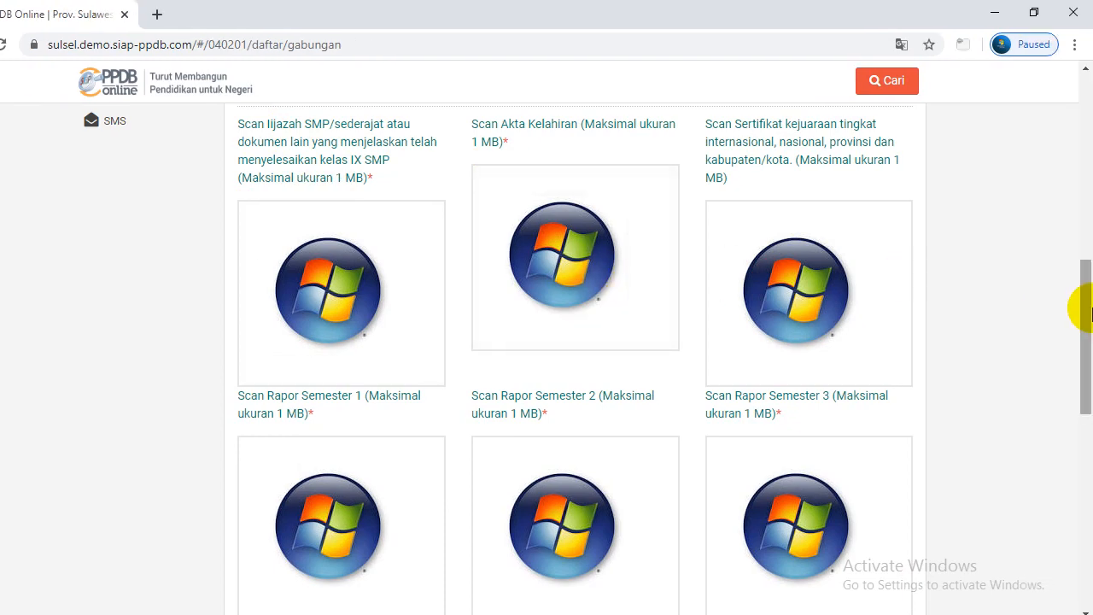
pyautogui.moveTo(1081, 305); pyautogui.dragTo(1073, 410)
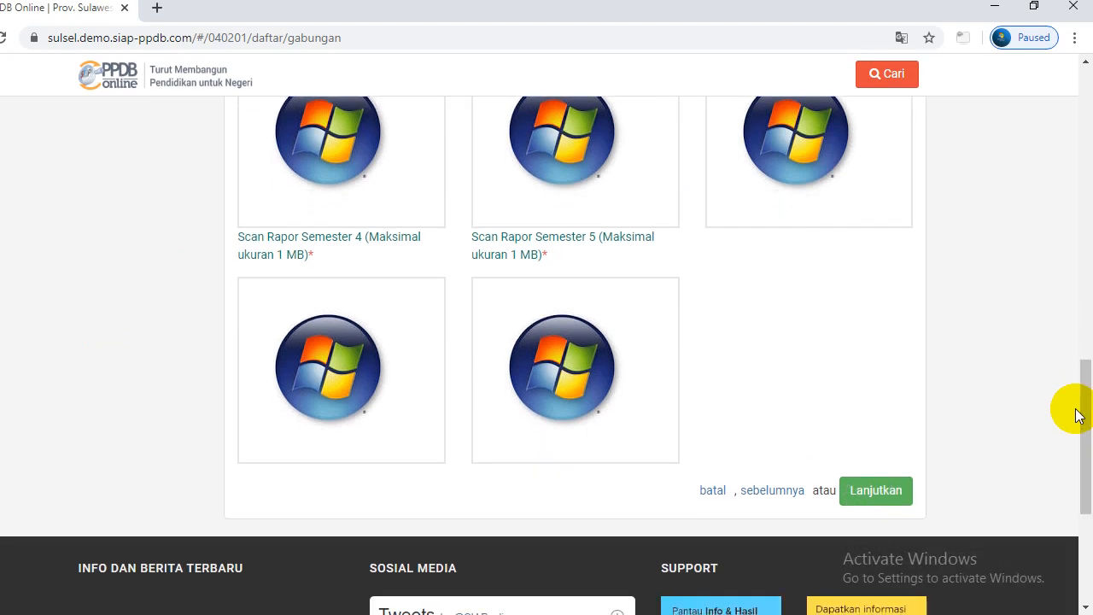
pyautogui.click(897, 491)
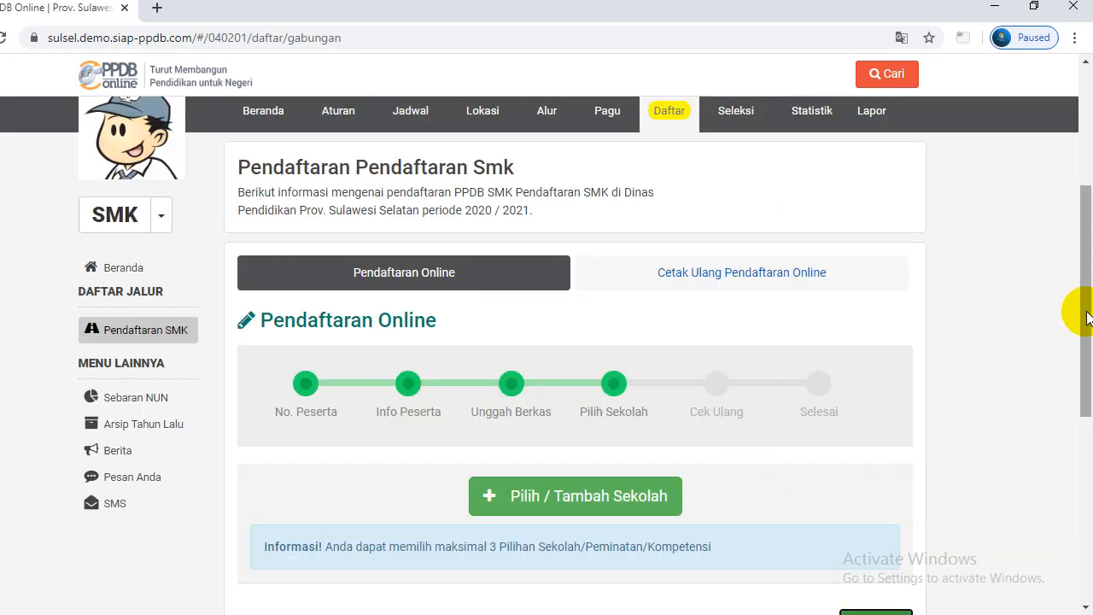
pyautogui.moveTo(1081, 310); pyautogui.dragTo(1076, 334)
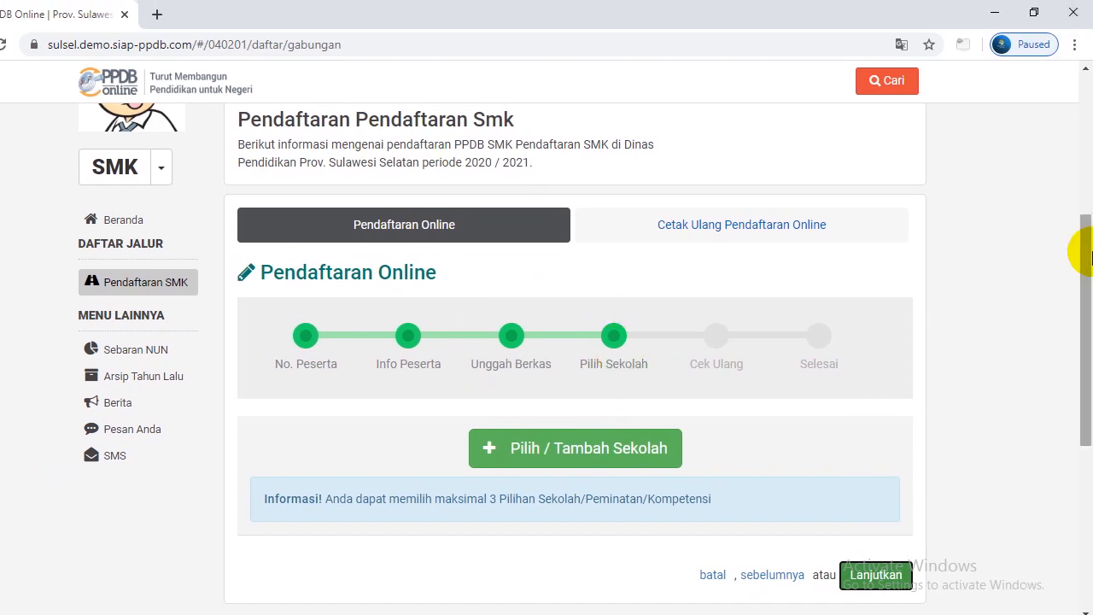
pyautogui.moveTo(1085, 248); pyautogui.dragTo(1083, 284)
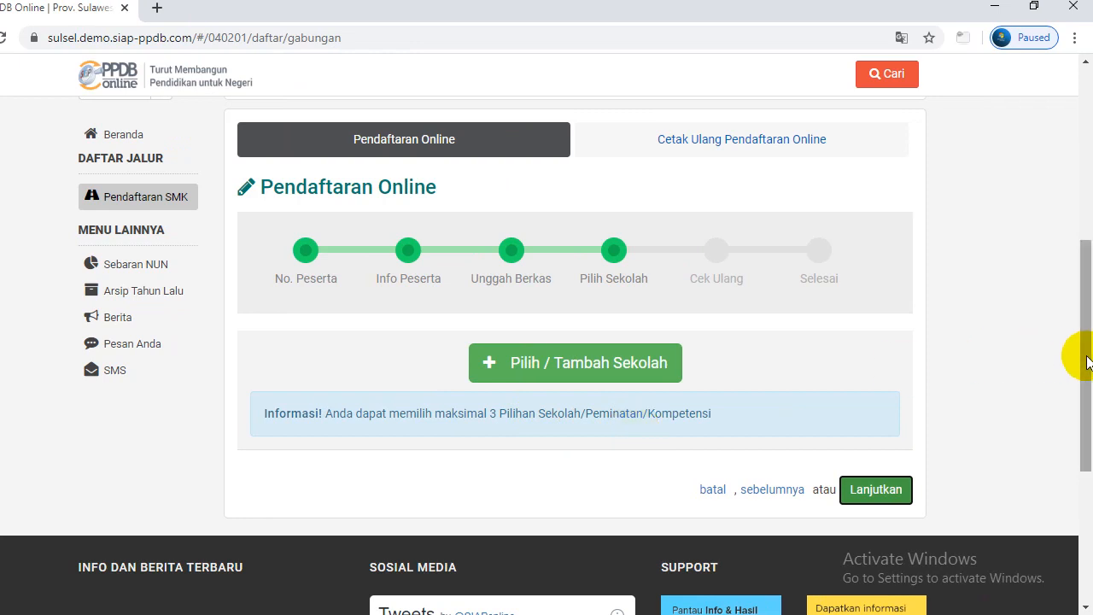
pyautogui.moveTo(1085, 361); pyautogui.dragTo(1090, 380)
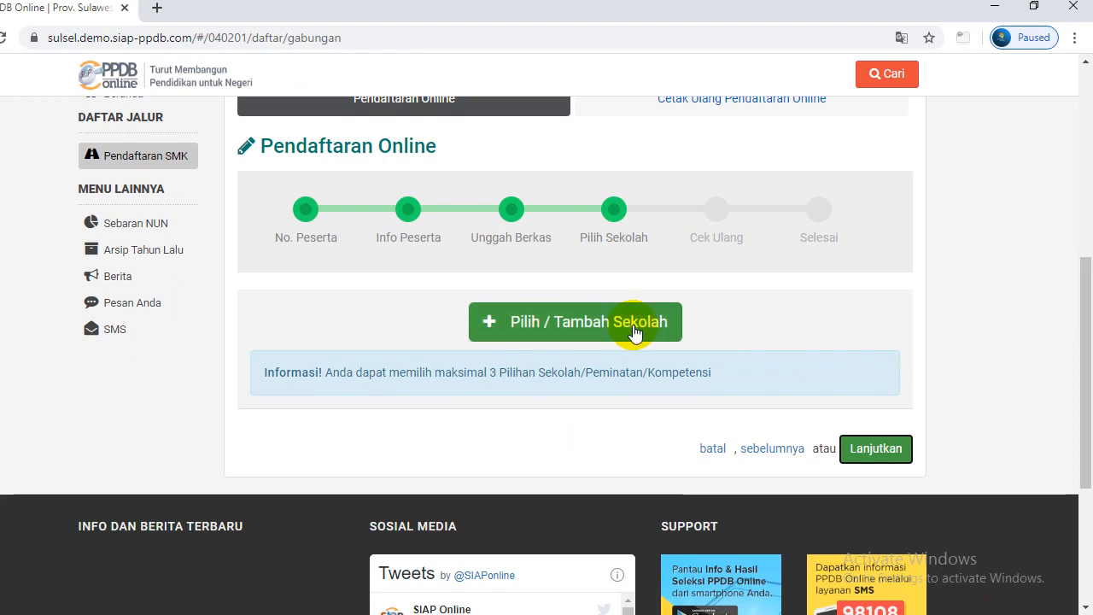
# Search the school list for 'SMKN 7 LUWU UTARA' to get its single Kec. Sabbang match
pyautogui.click(523, 331)
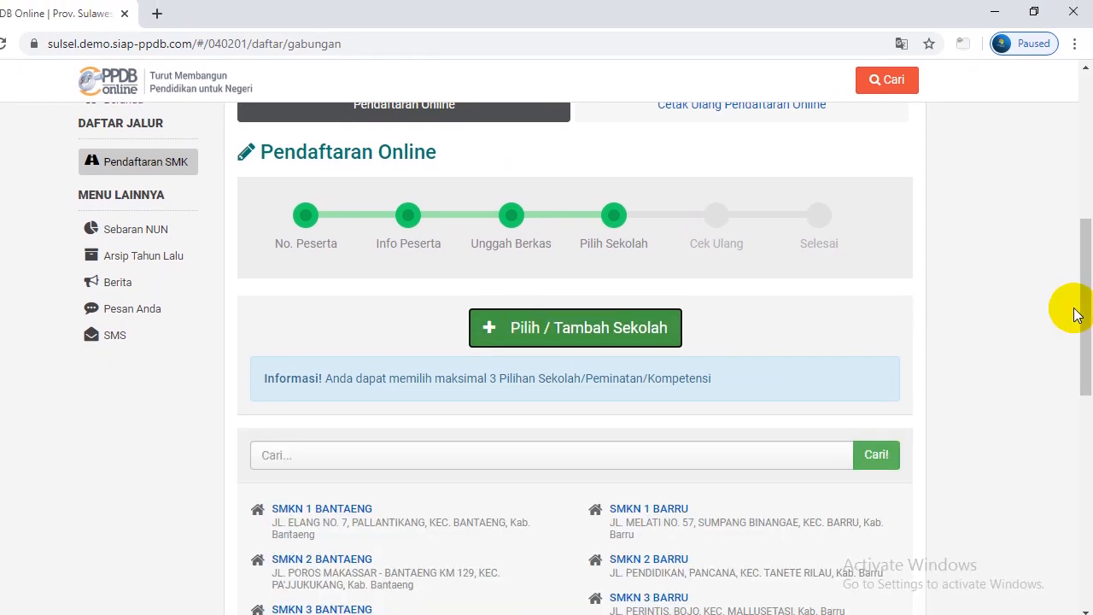
pyautogui.moveTo(1078, 310); pyautogui.dragTo(1081, 359)
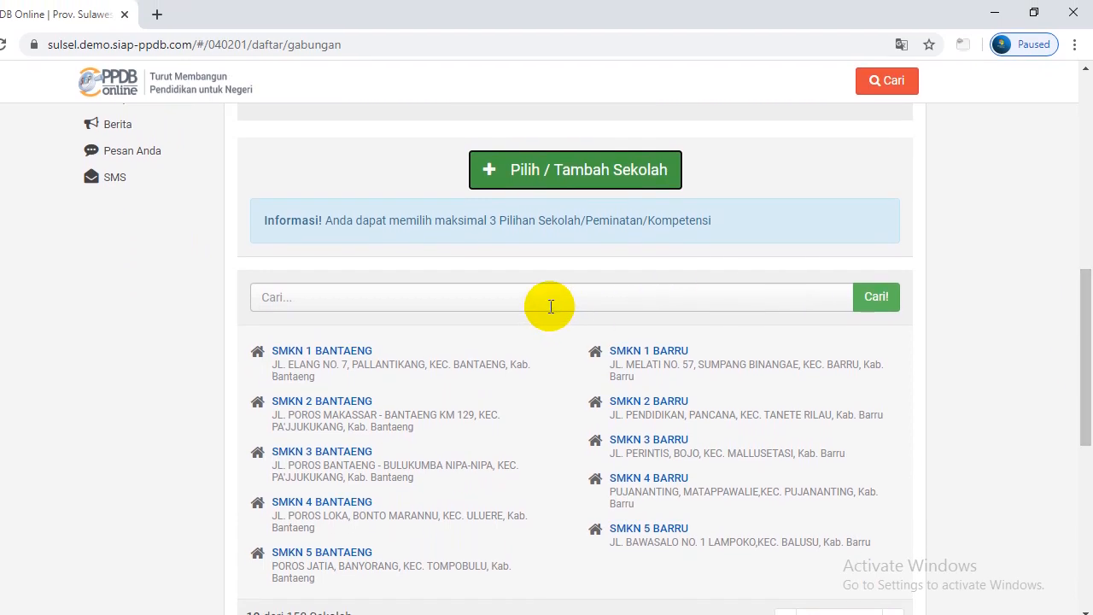
pyautogui.click(551, 306)
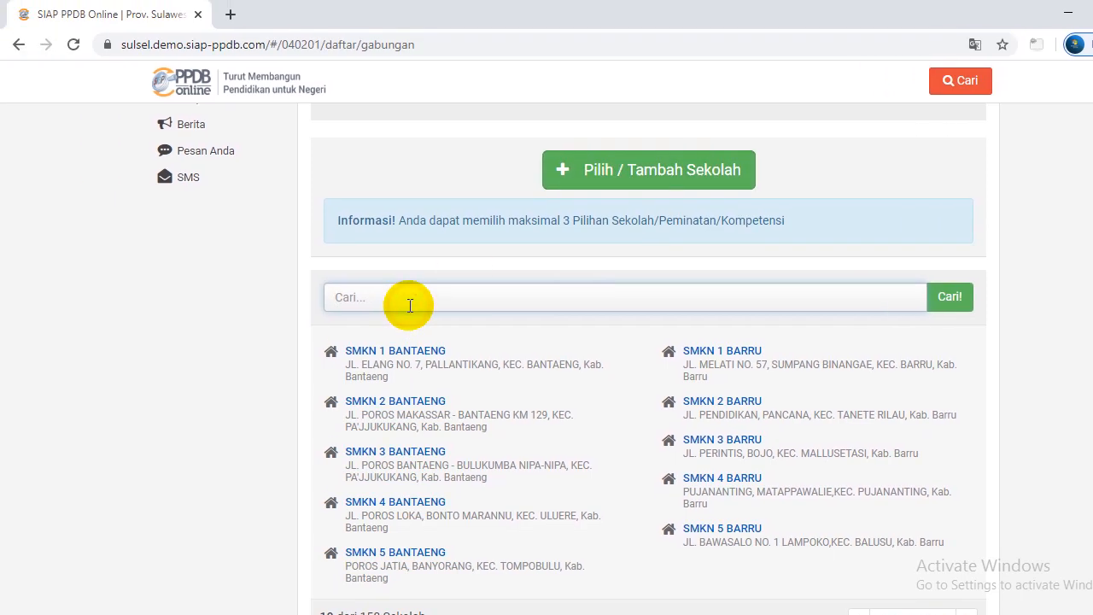
pyautogui.write('SMKN 7 LUWU UTARA')
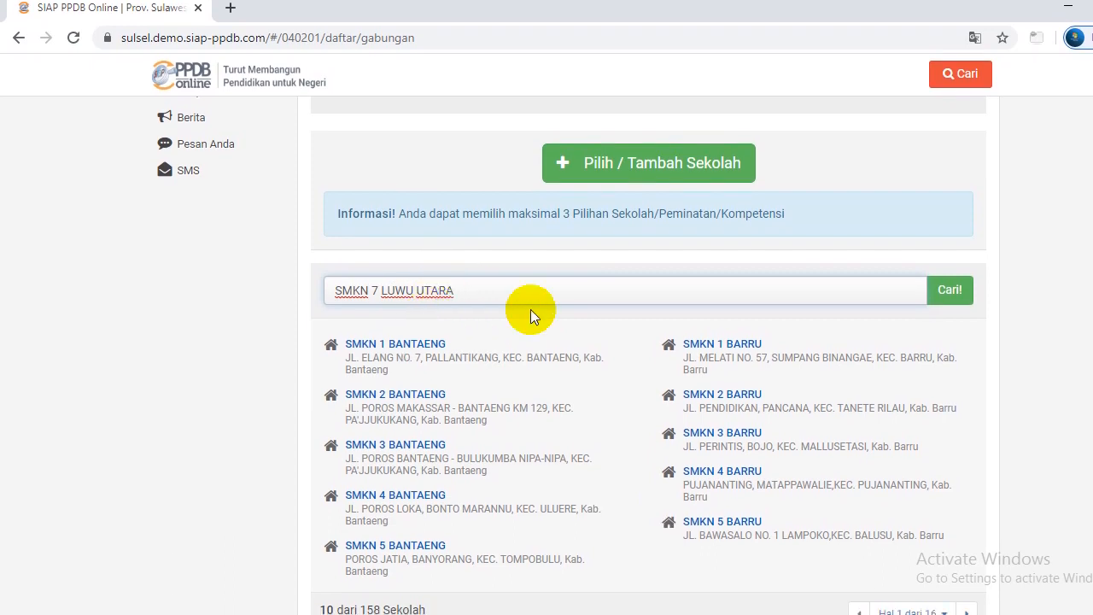
pyautogui.click(925, 299)
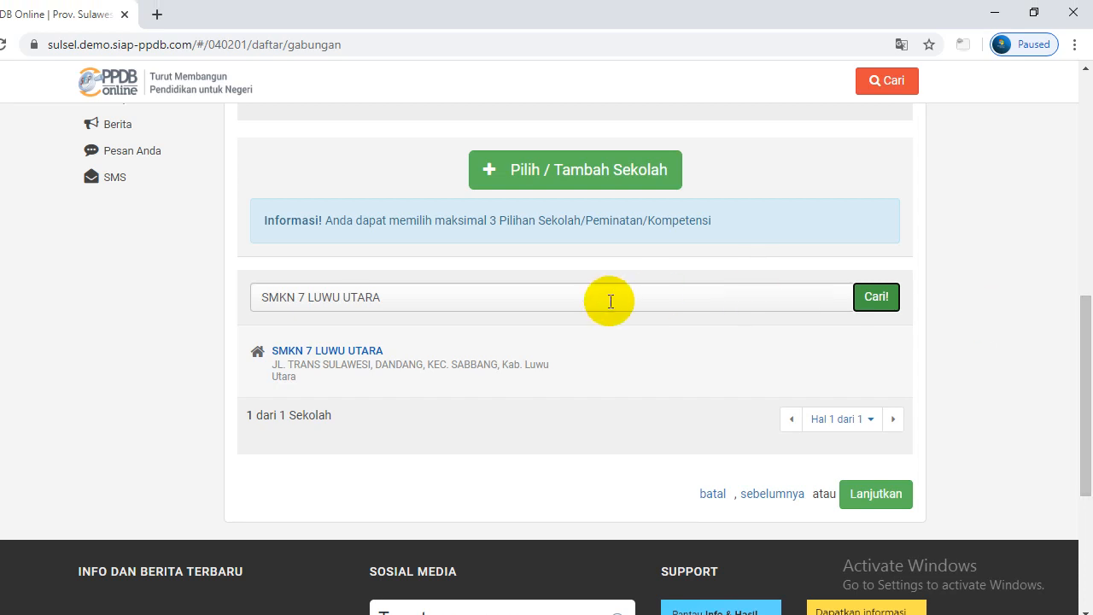
pyautogui.click(578, 303)
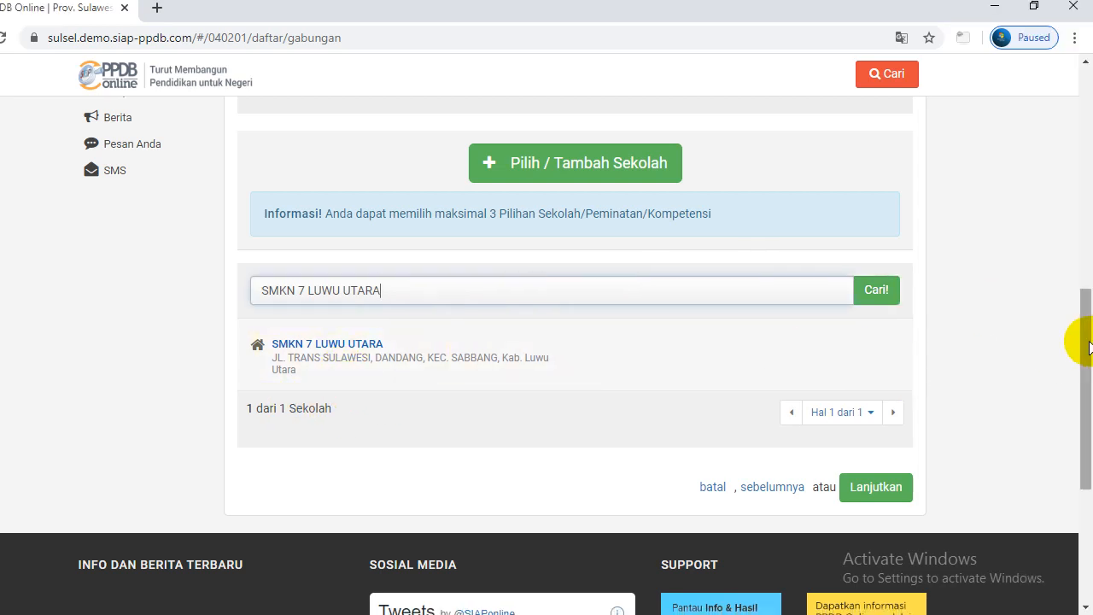
pyautogui.scroll(-1, 1081, 350)
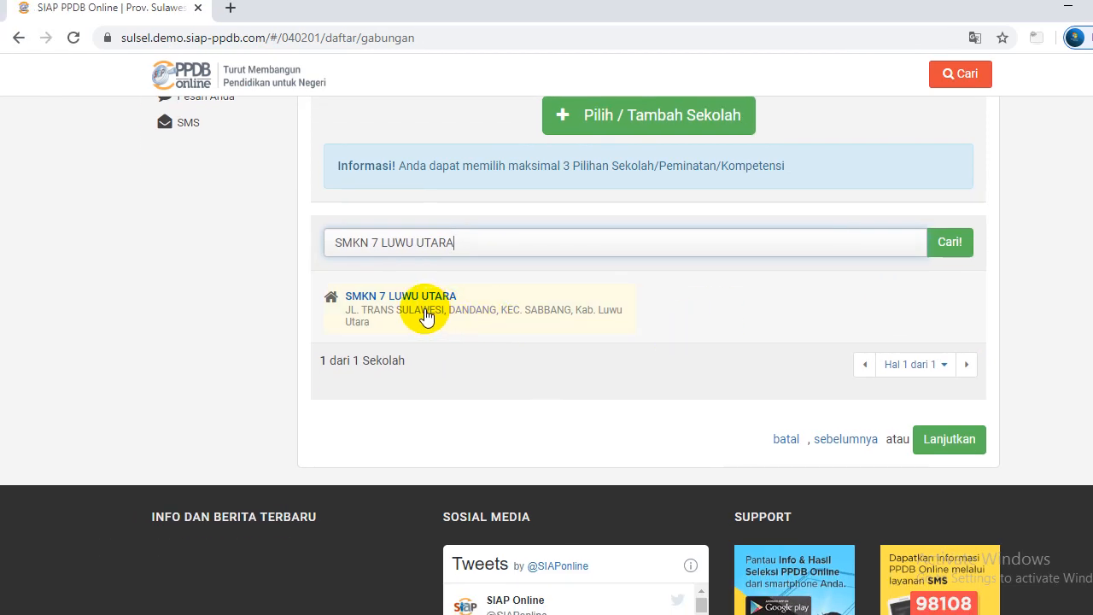
# Save SMKN 7 LUWU UTARA with Teknik Kendaraan Ringan Otomotif as school choice 1
pyautogui.click(427, 312)
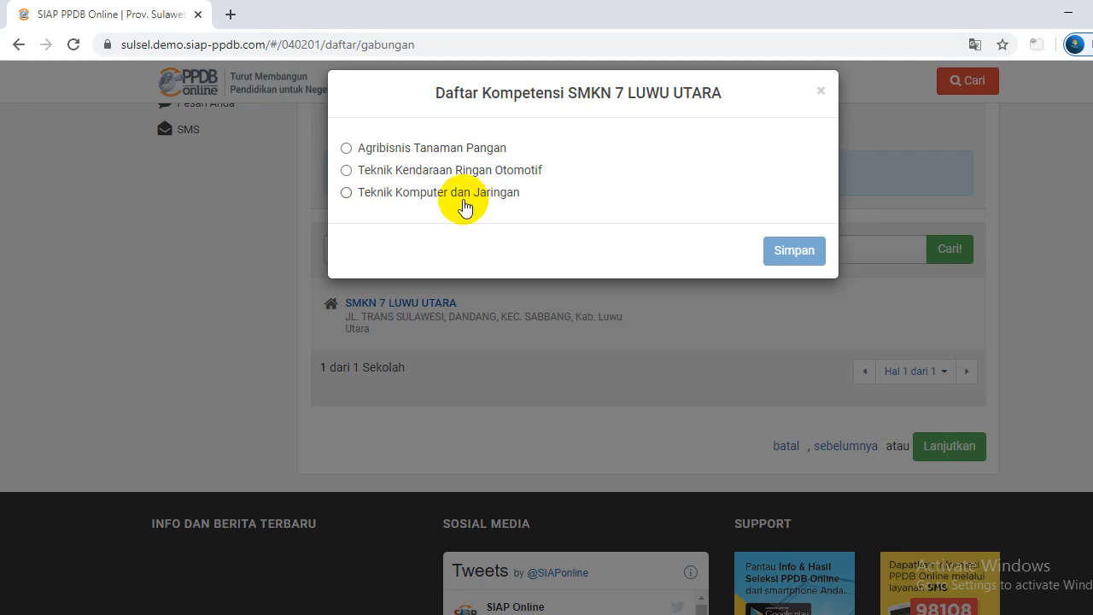
pyautogui.click(346, 171)
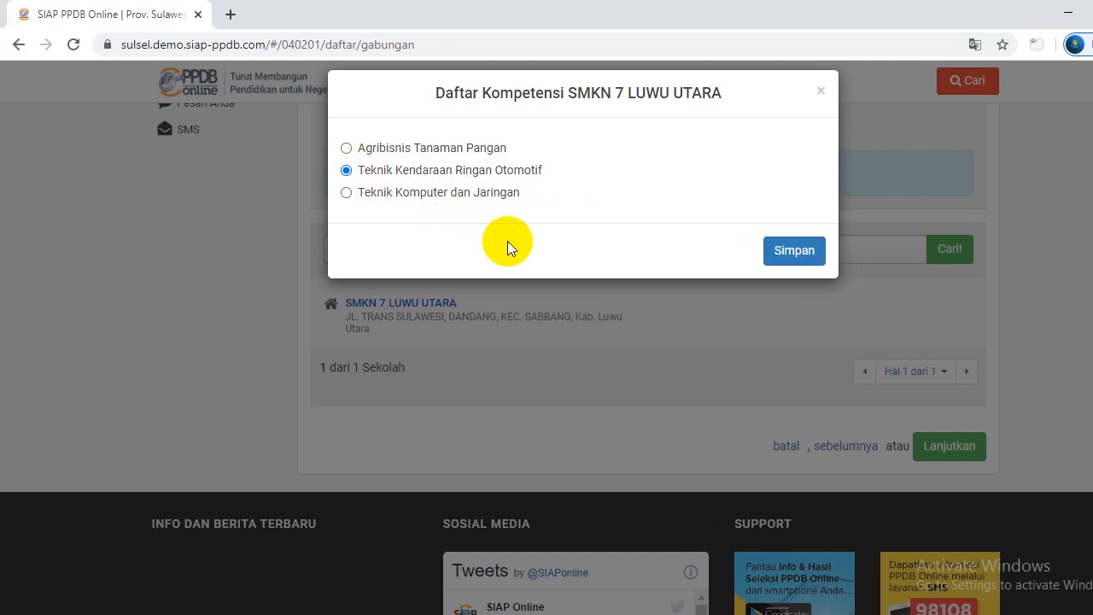
pyautogui.click(721, 253)
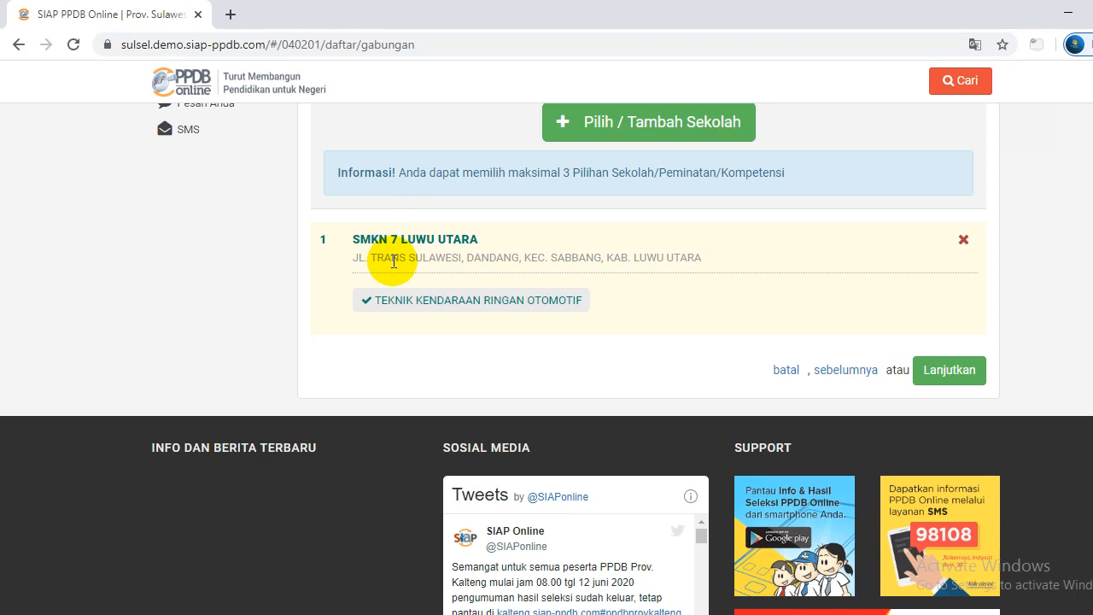
# Save SMKN 7 LUWU UTARA with Teknik Komputer dan Jaringan as the second choice
pyautogui.click(548, 139)
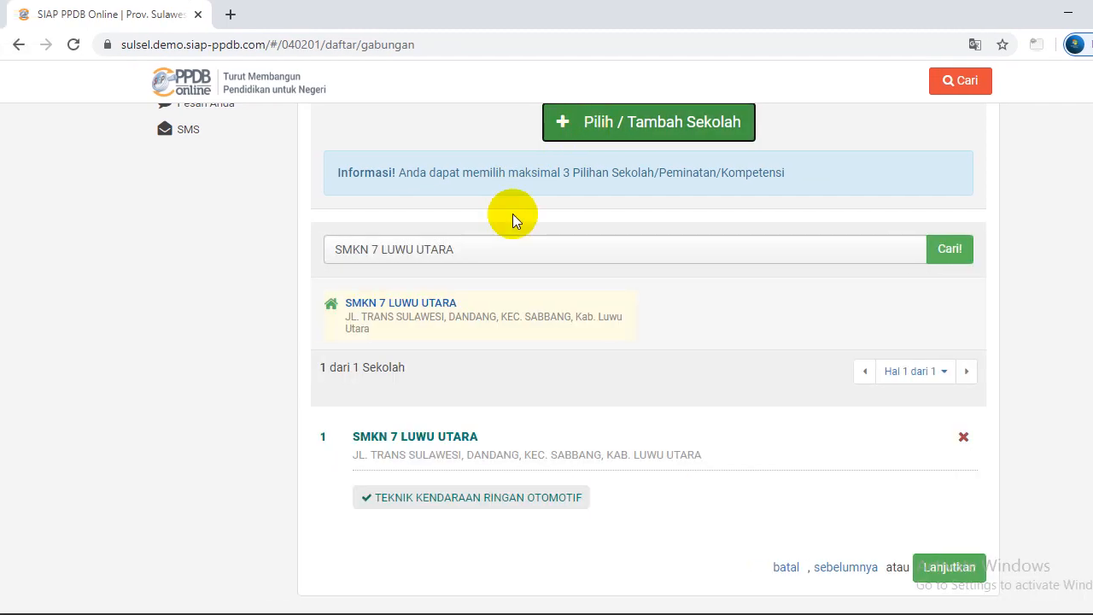
pyautogui.click(469, 316)
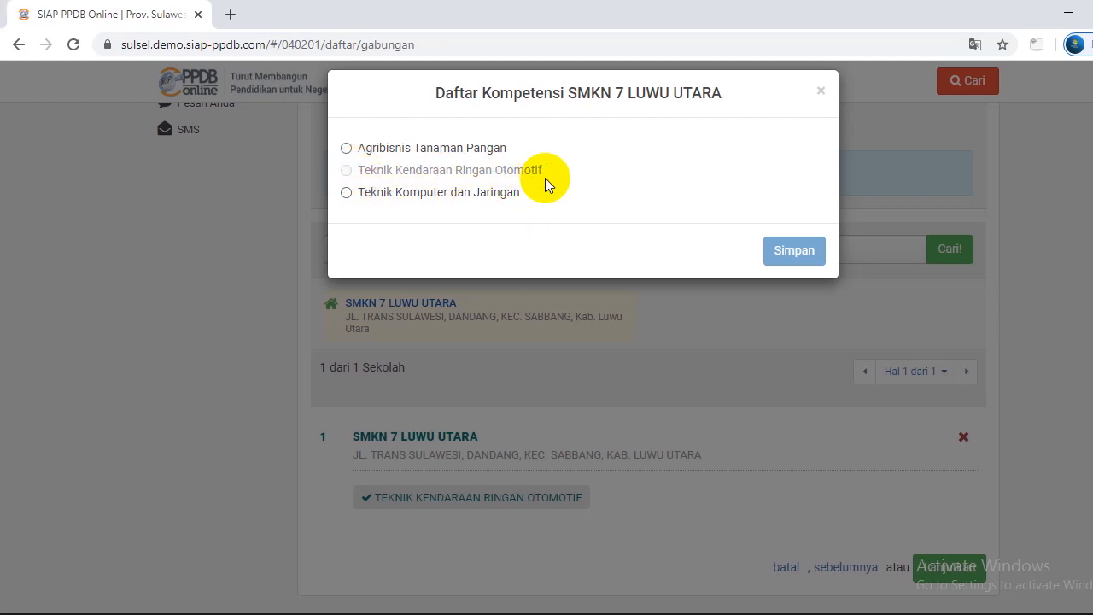
pyautogui.click(345, 193)
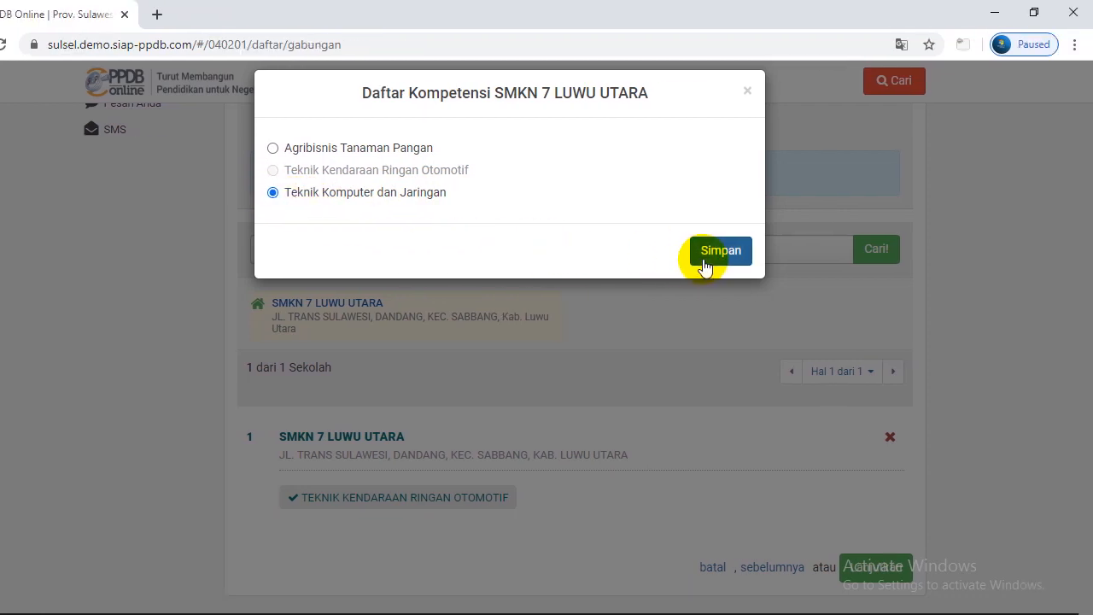
pyautogui.click(704, 265)
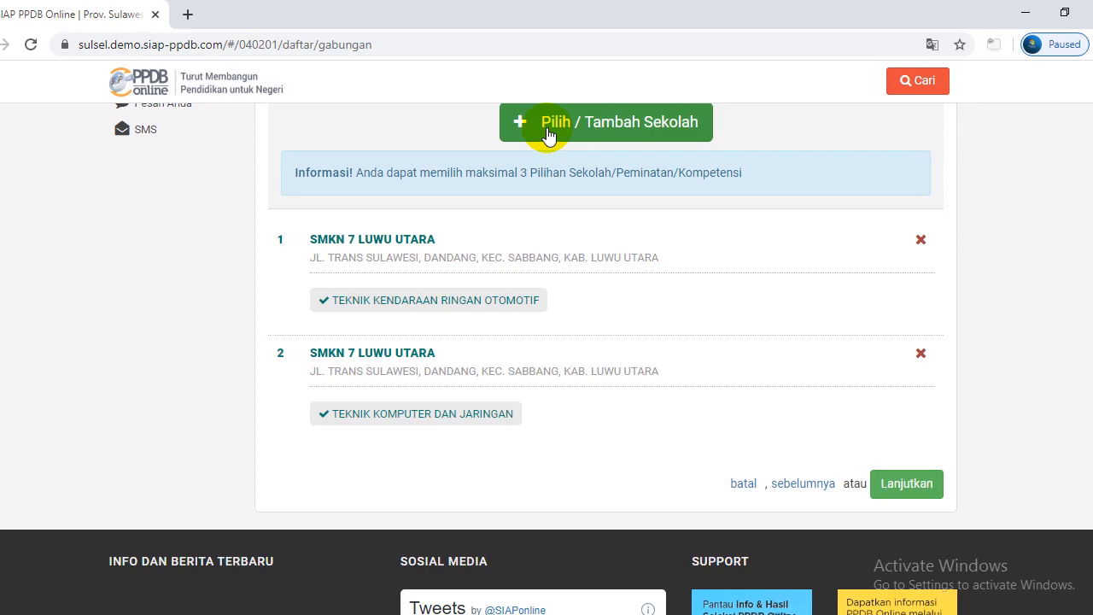
# Save SMKN 7 LUWU UTARA with Agribisnis Tanaman Pangan as the third choice and review the list
pyautogui.click(549, 136)
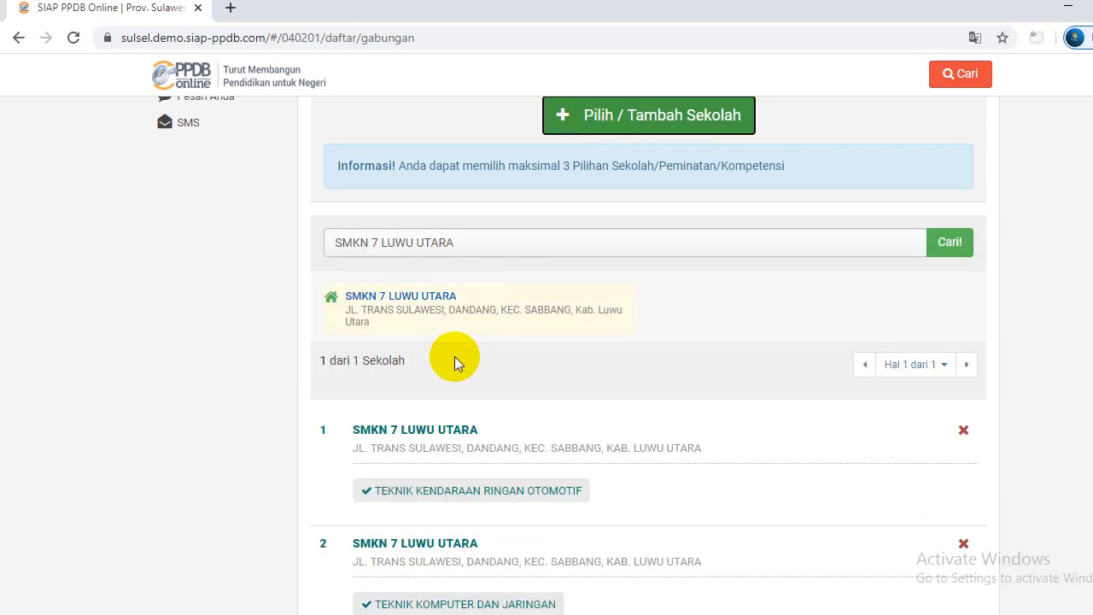
pyautogui.click(456, 333)
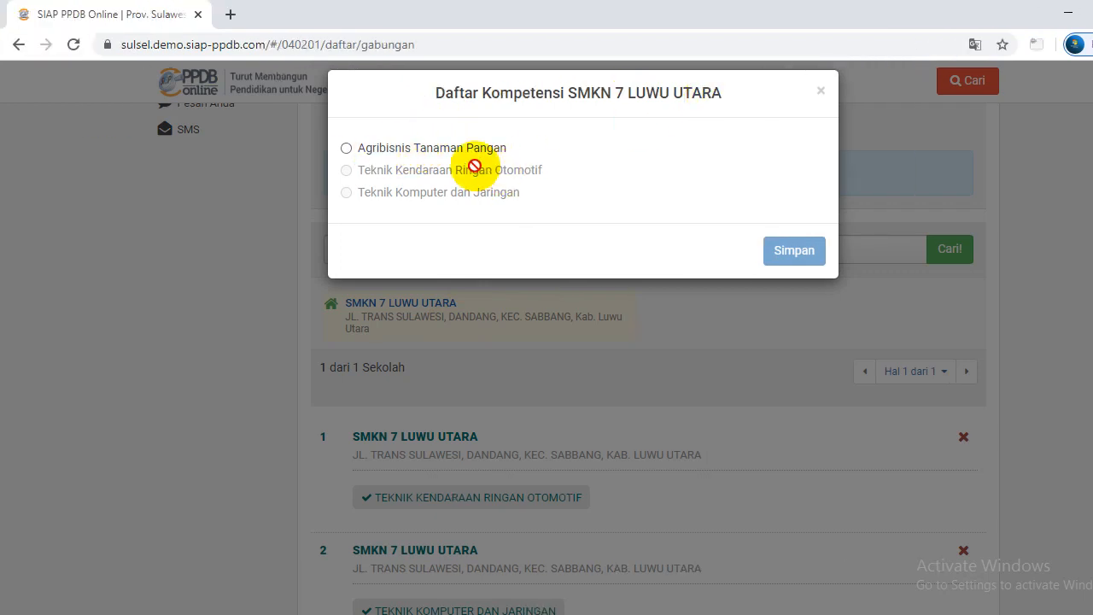
pyautogui.click(346, 148)
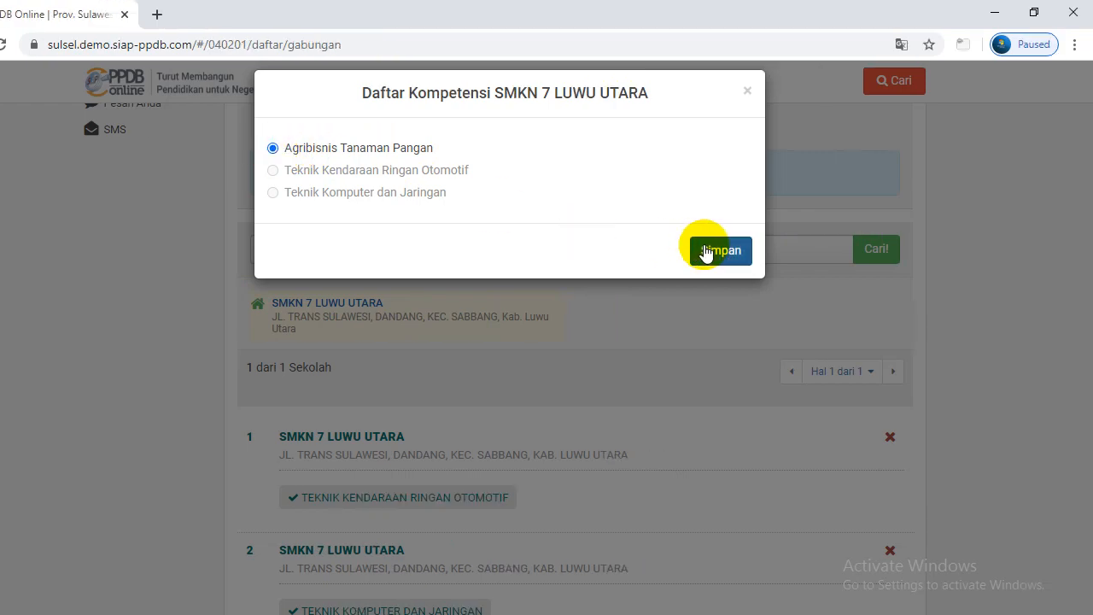
pyautogui.click(777, 250)
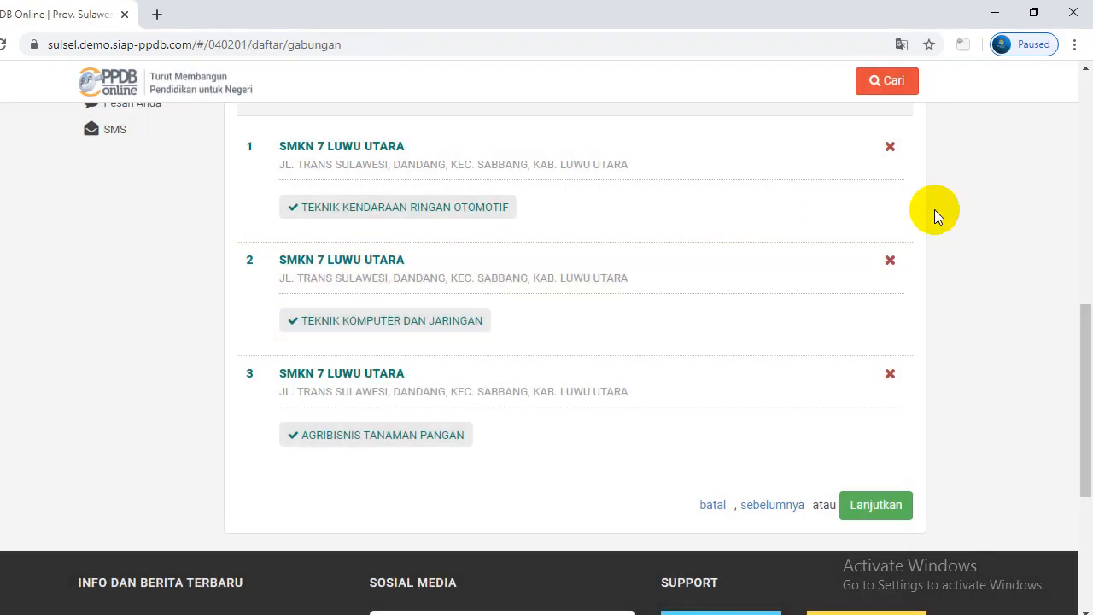
pyautogui.scroll(1, 1082, 302)
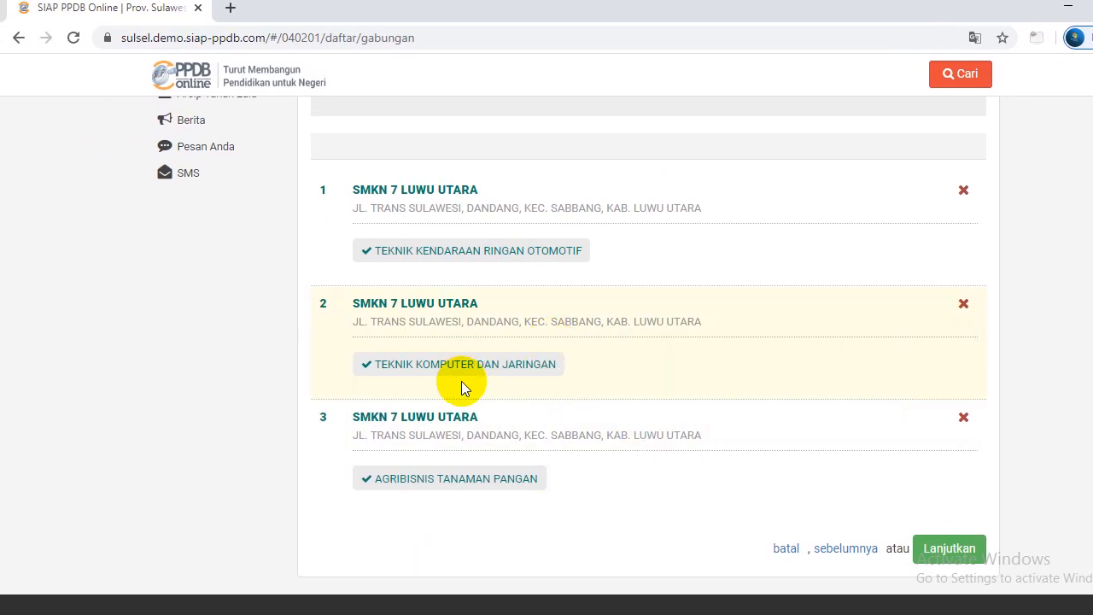
pyautogui.moveTo(1076, 378); pyautogui.dragTo(1077, 325)
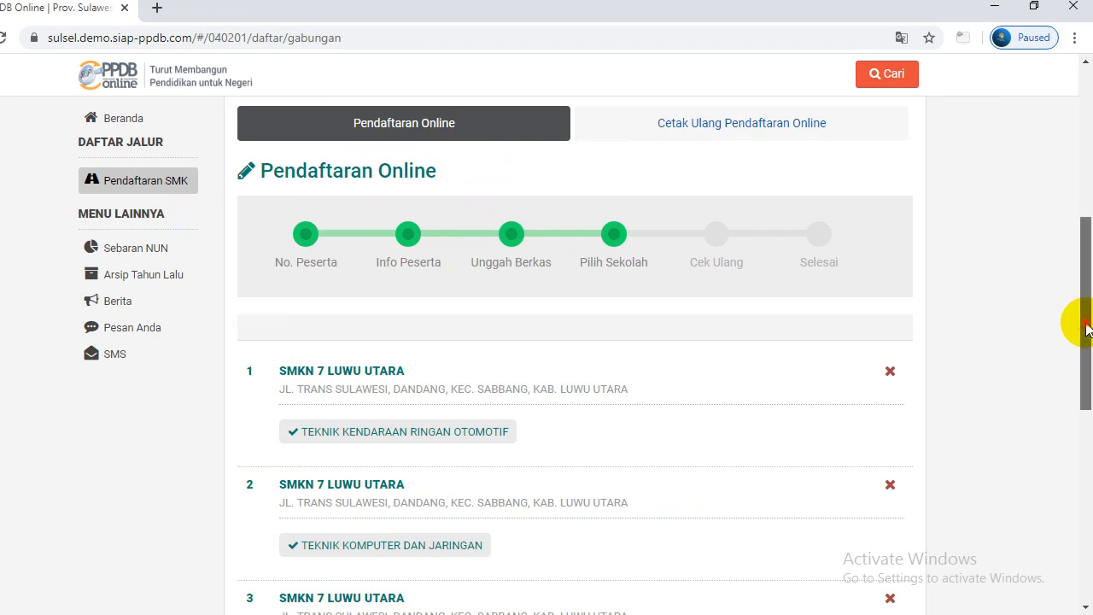
pyautogui.moveTo(1073, 316); pyautogui.dragTo(1083, 379)
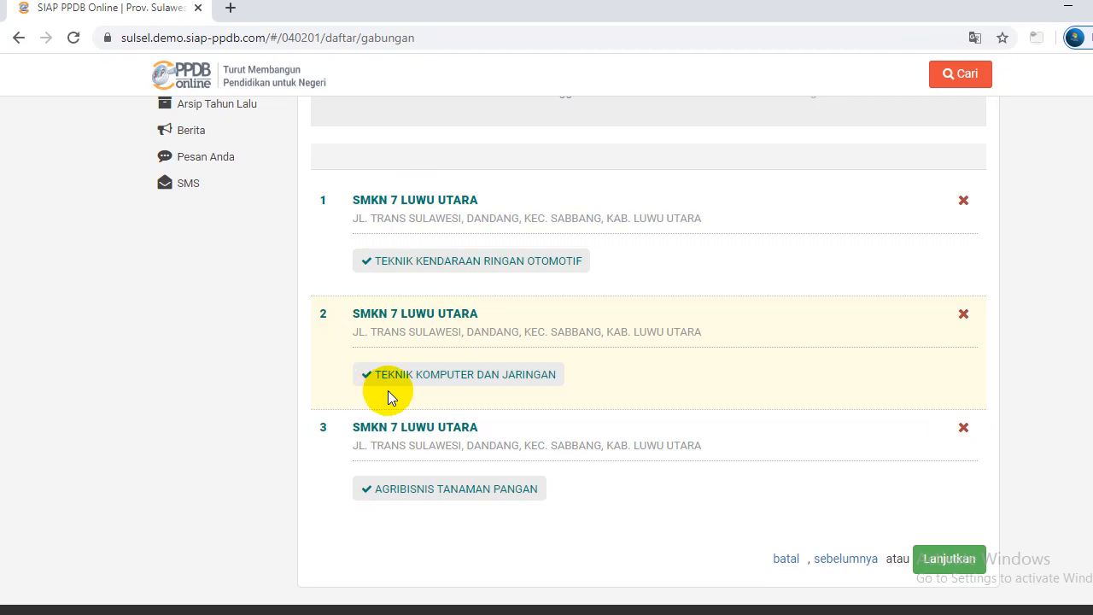
pyautogui.moveTo(1076, 439); pyautogui.dragTo(1081, 475)
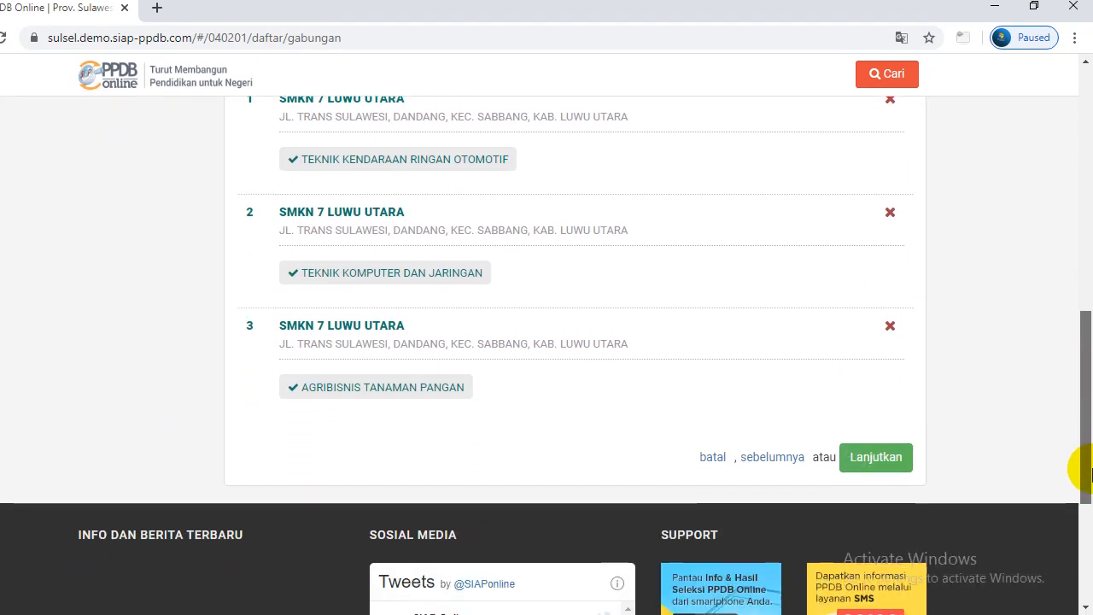
pyautogui.click(873, 462)
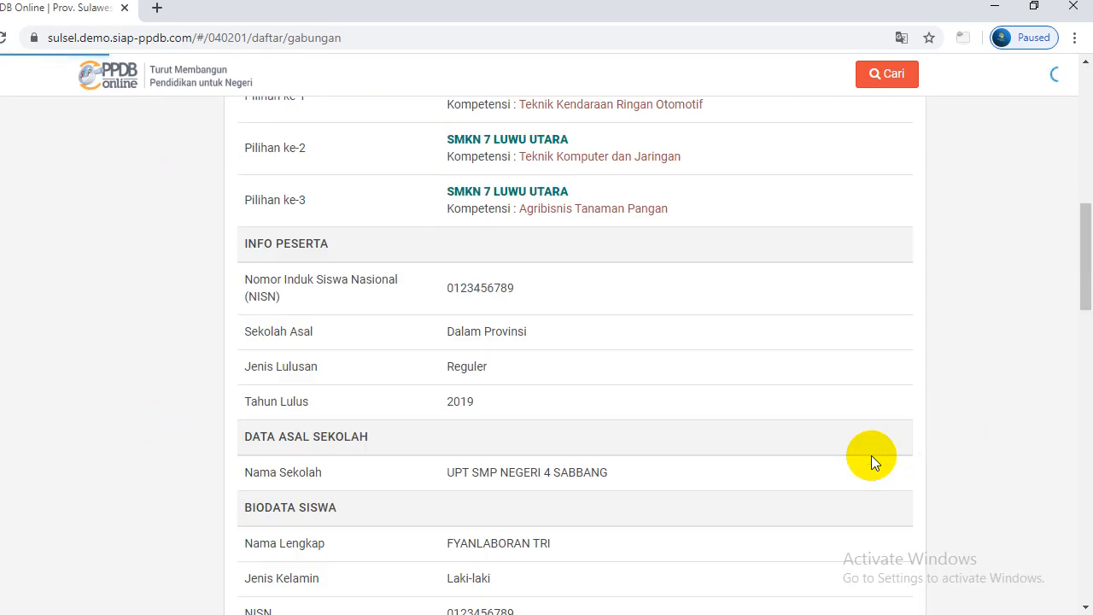
pyautogui.moveTo(1073, 230); pyautogui.dragTo(1088, 258)
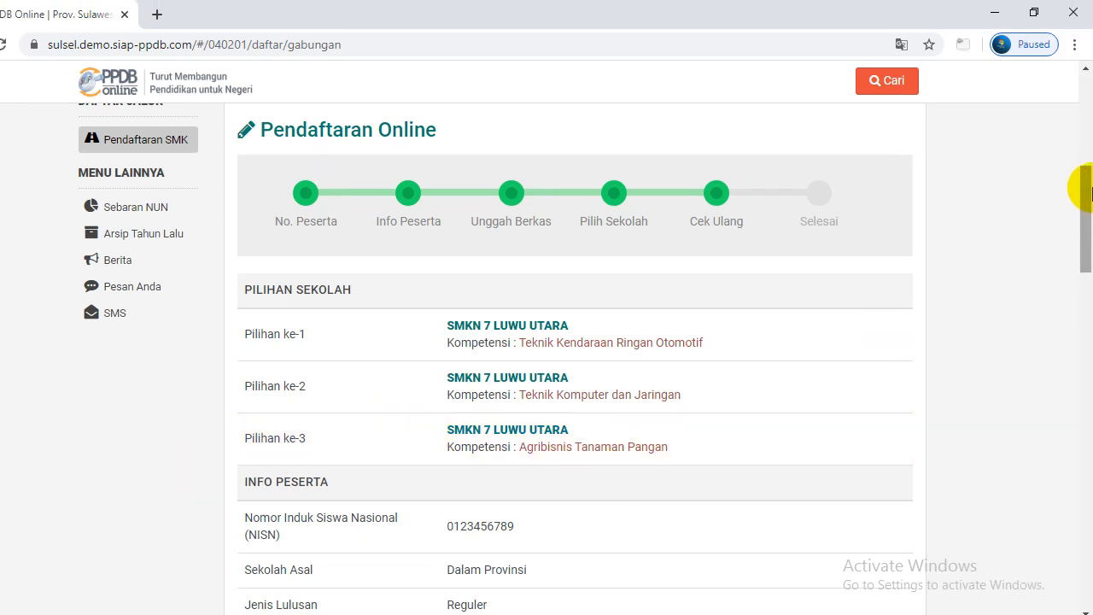
pyautogui.moveTo(1083, 203); pyautogui.dragTo(1083, 225)
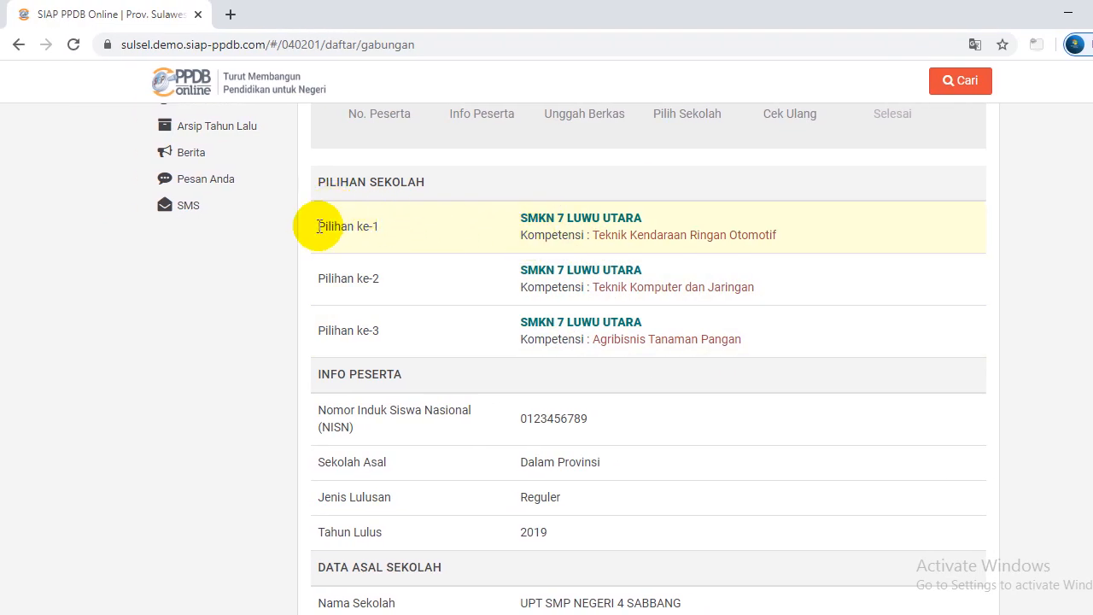
pyautogui.moveTo(1092, 182); pyautogui.dragTo(1090, 267)
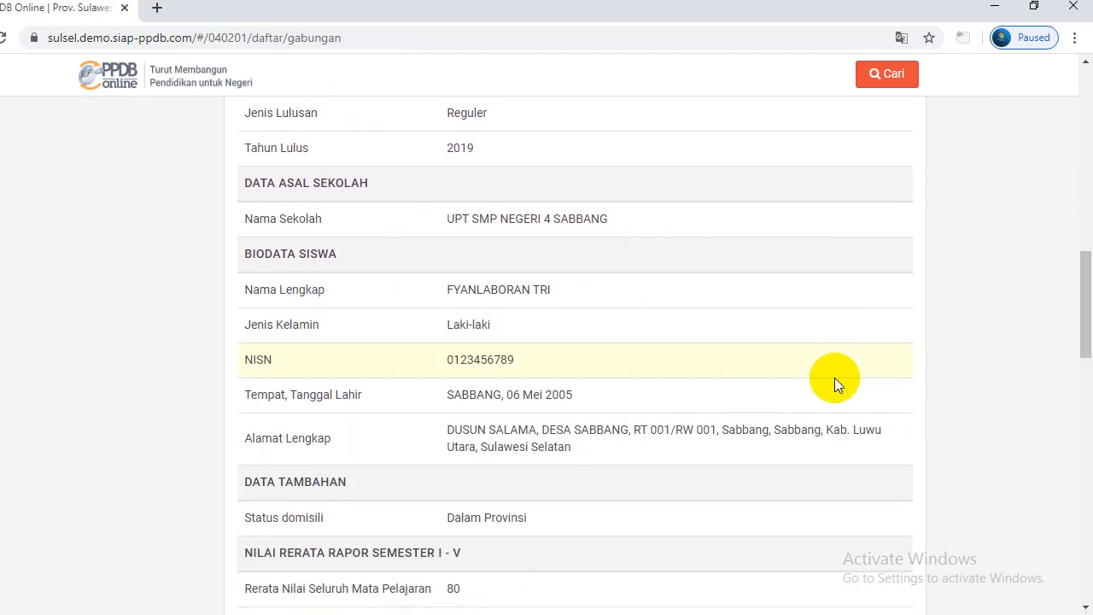
pyautogui.moveTo(1081, 322); pyautogui.dragTo(1089, 463)
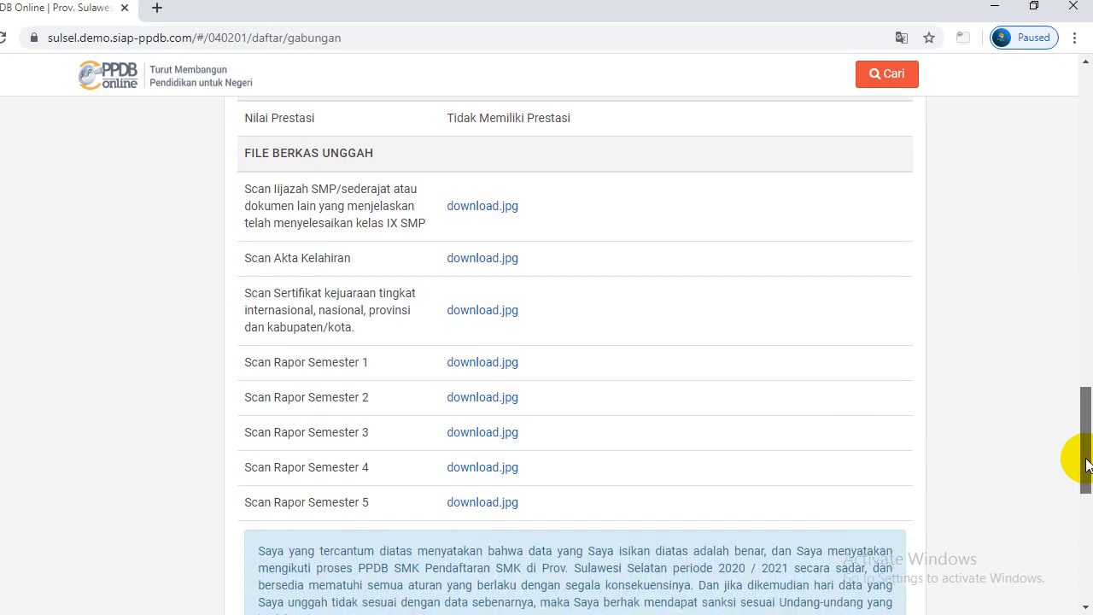
pyautogui.scroll(-3, 1076, 452)
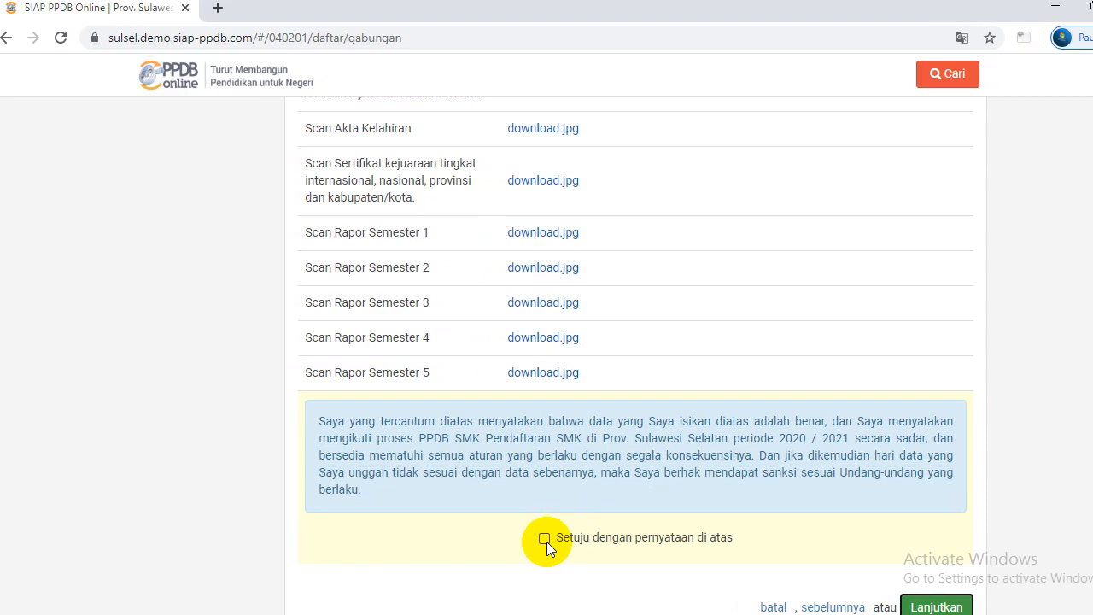
pyautogui.moveTo(1076, 490); pyautogui.dragTo(1078, 598)
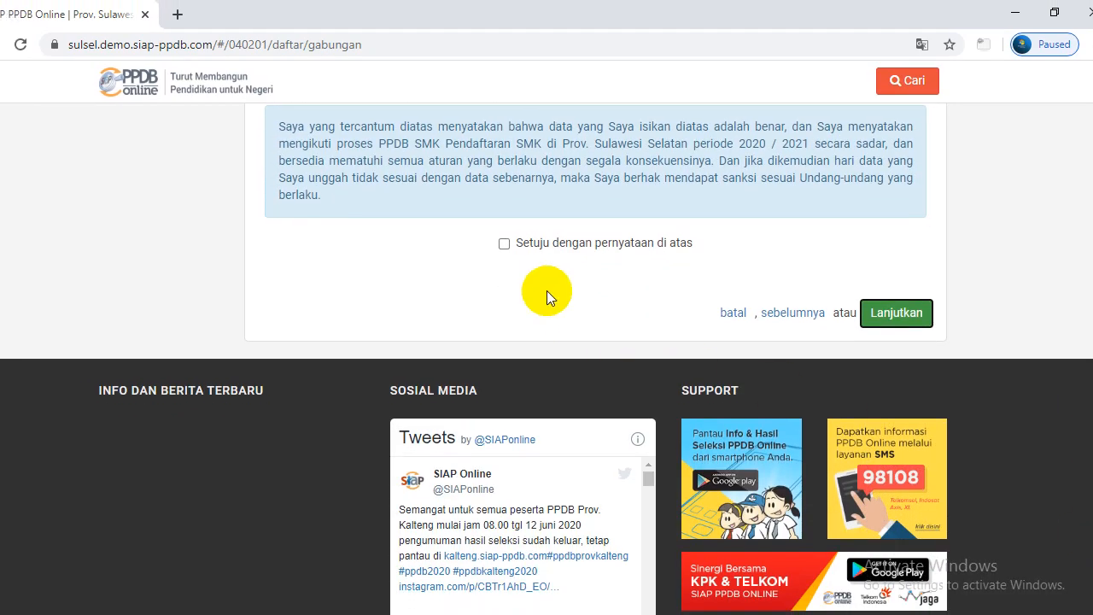
# Tick 'Setuju dengan pernyataan di atas', continue, and confirm Simpan to reach the Selesai step
pyautogui.click(546, 244)
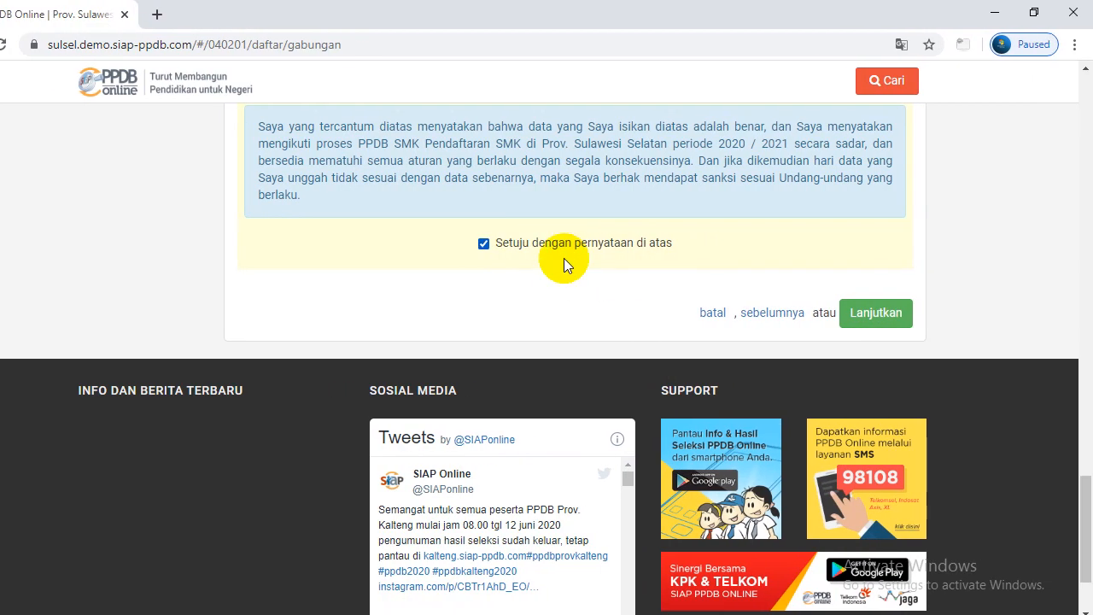
pyautogui.click(858, 318)
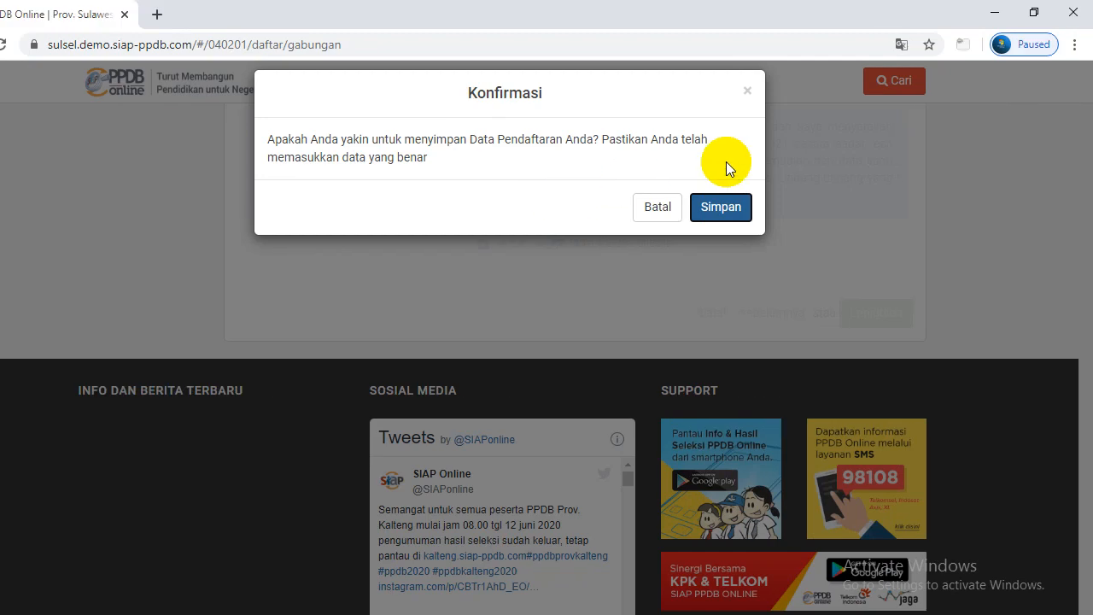
pyautogui.click(792, 207)
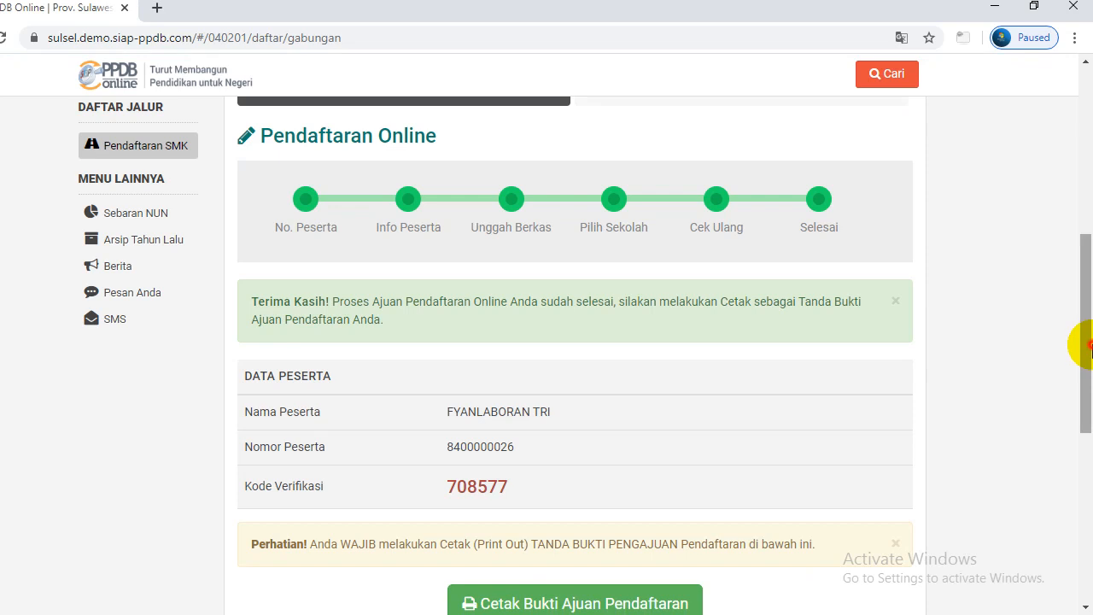
pyautogui.moveTo(1090, 346); pyautogui.dragTo(1077, 357)
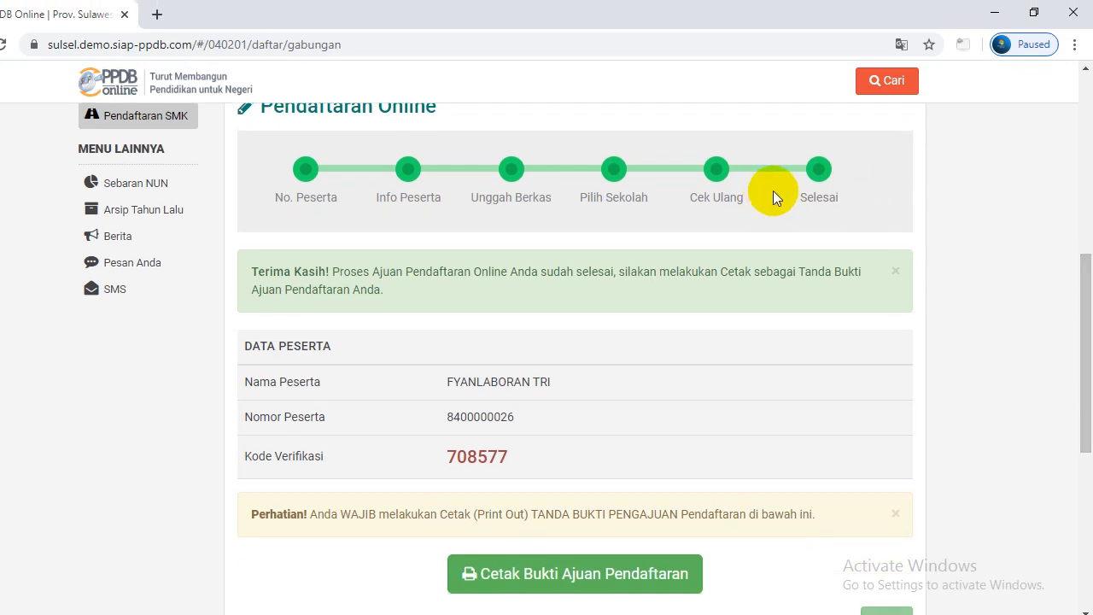
pyautogui.moveTo(1085, 273); pyautogui.dragTo(1081, 306)
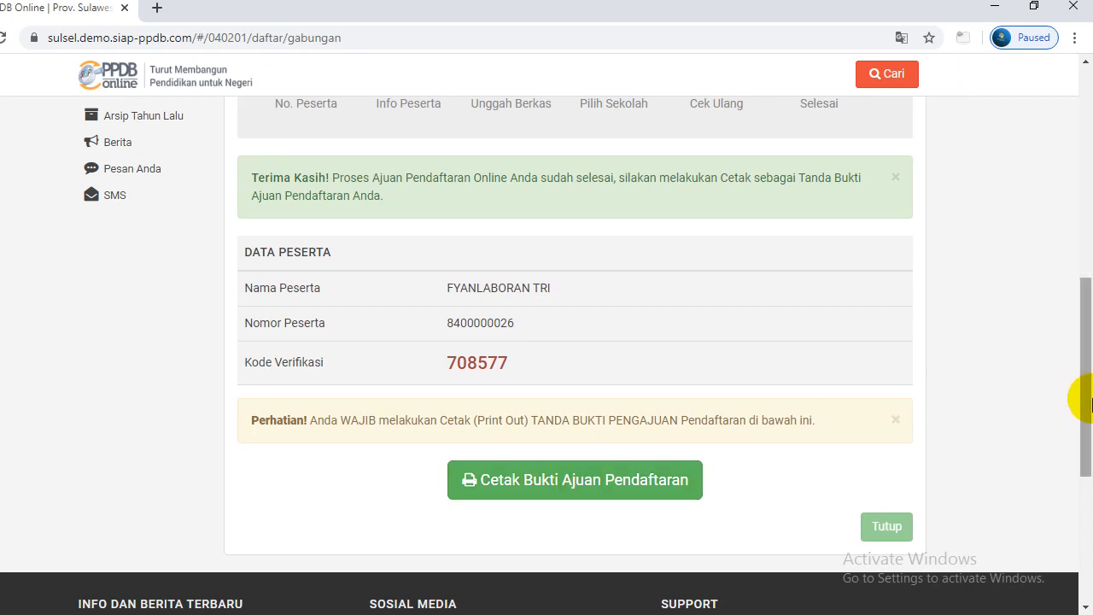
pyautogui.moveTo(1090, 403); pyautogui.dragTo(1088, 418)
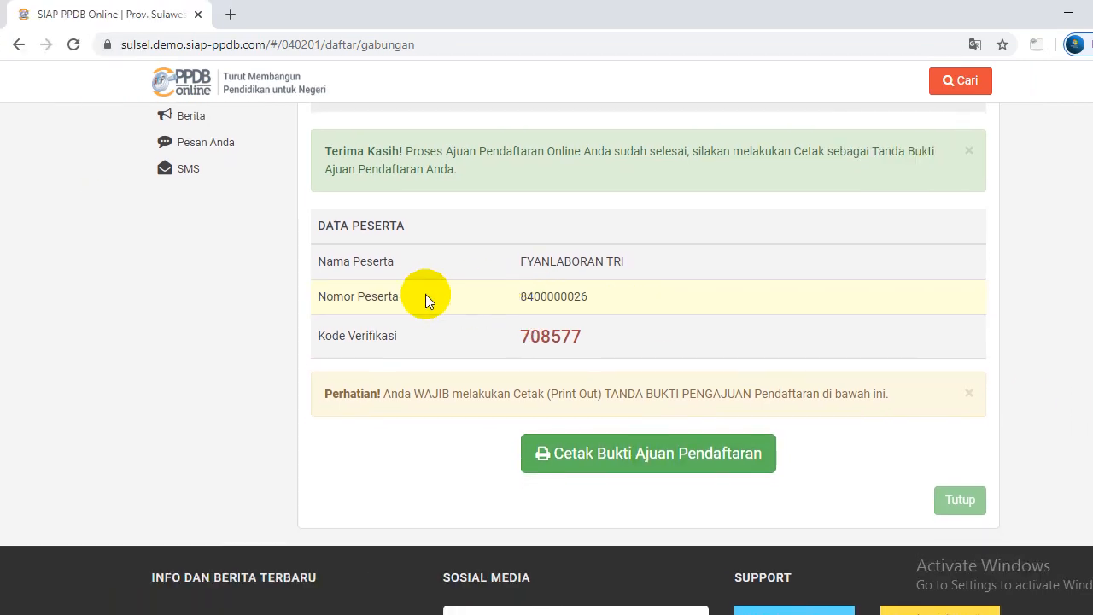
pyautogui.click(222, 316)
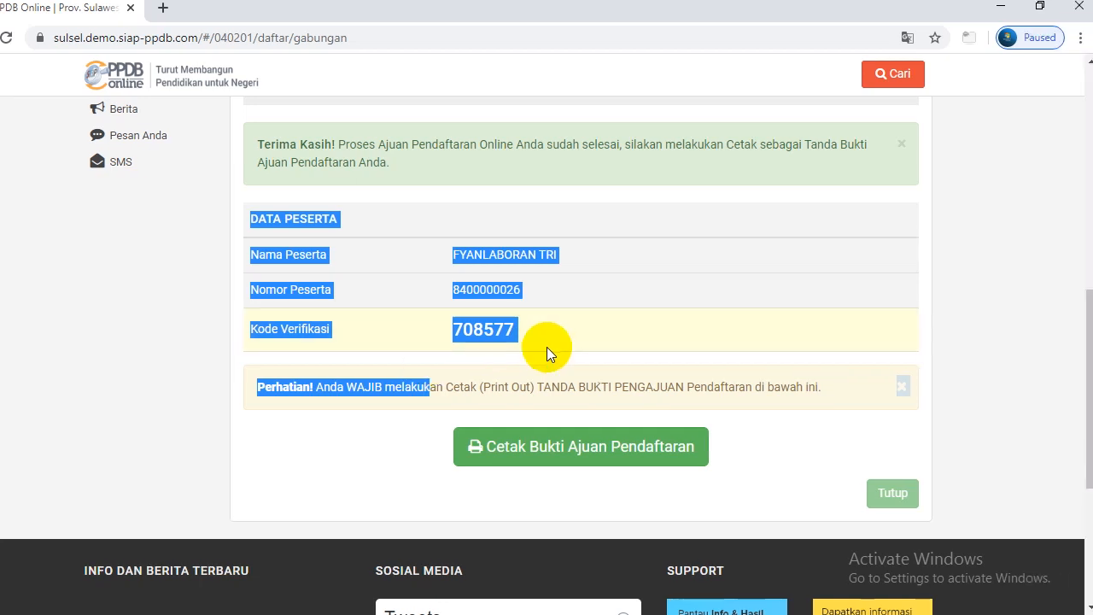
pyautogui.click(615, 337)
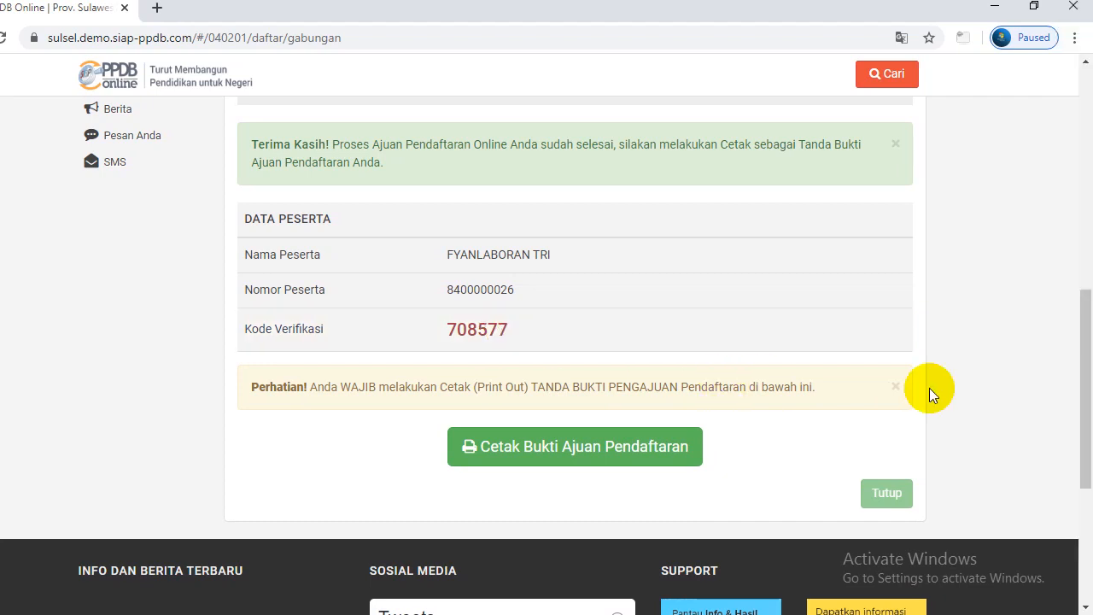
pyautogui.moveTo(1083, 400); pyautogui.dragTo(1085, 416)
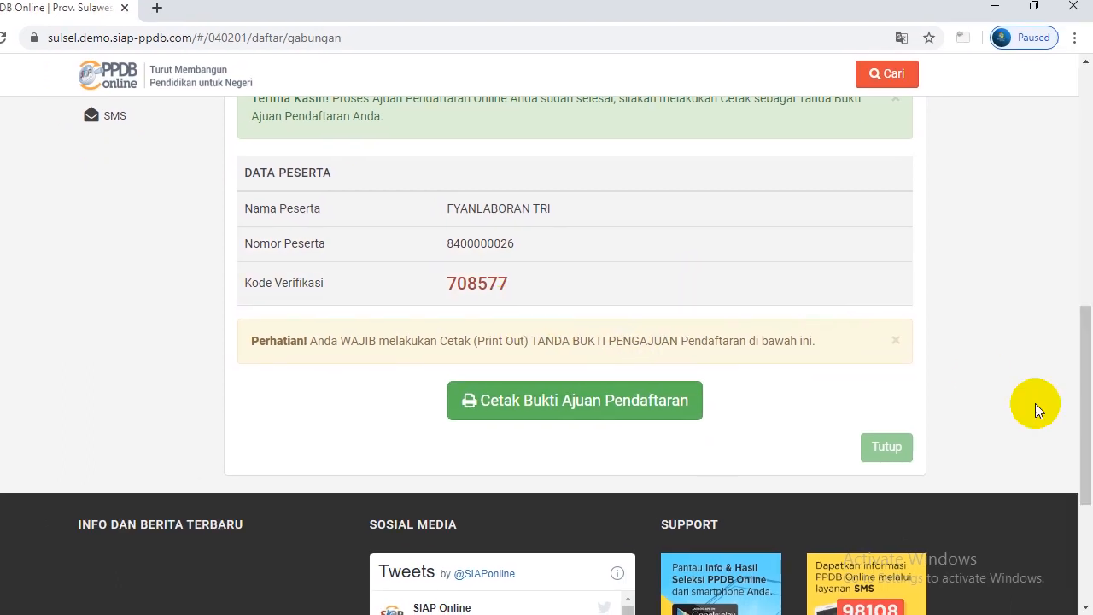
pyautogui.moveTo(1083, 405); pyautogui.dragTo(1089, 413)
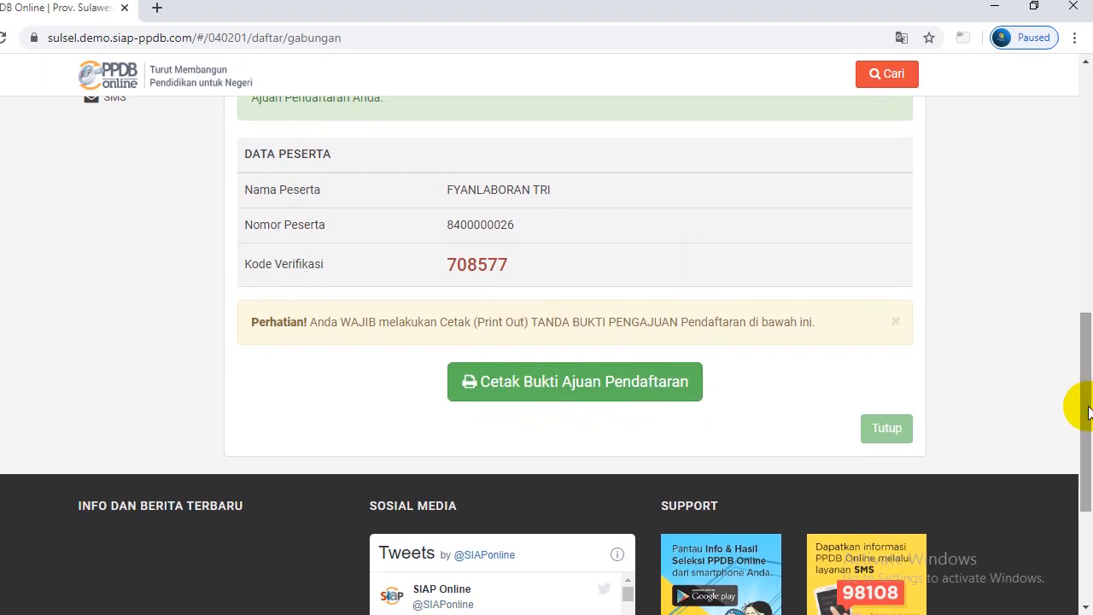
pyautogui.click(584, 389)
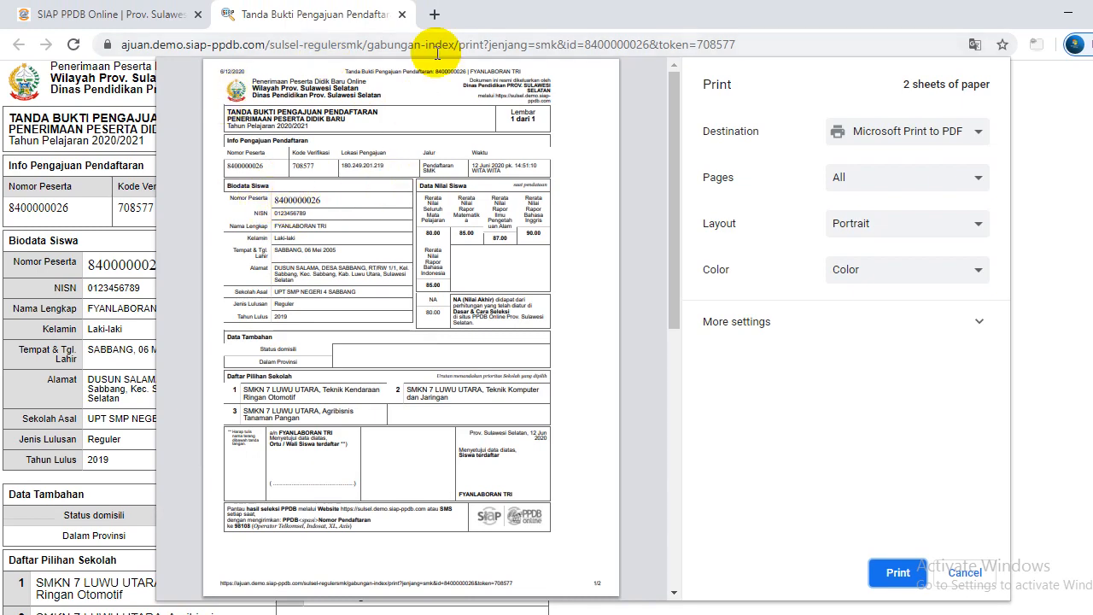
pyautogui.click(401, 15)
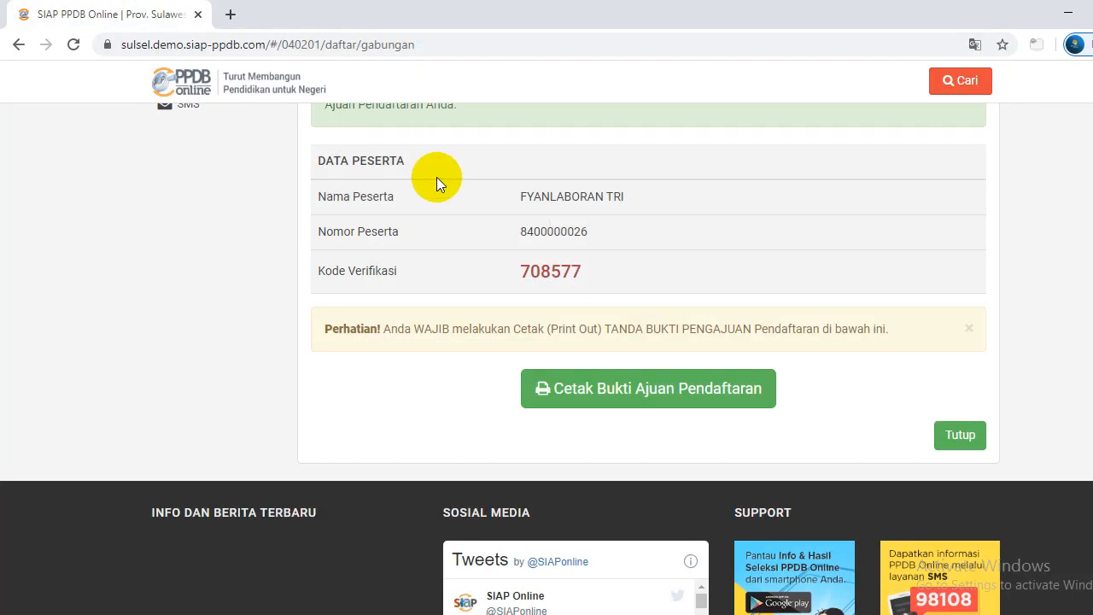
pyautogui.scroll(1, 1080, 366)
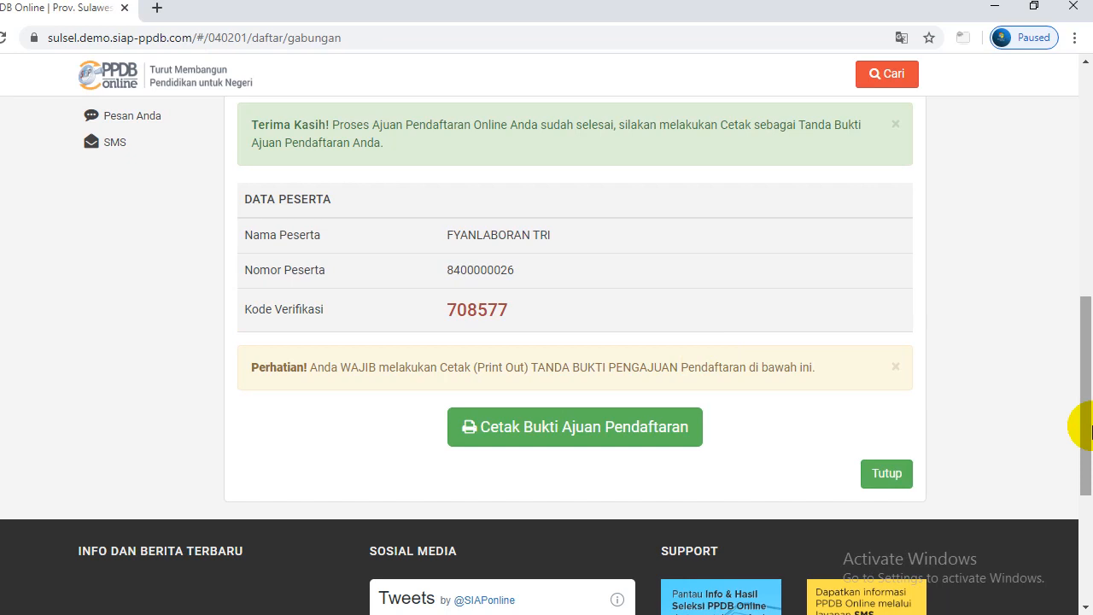
pyautogui.moveTo(1081, 425); pyautogui.dragTo(1085, 451)
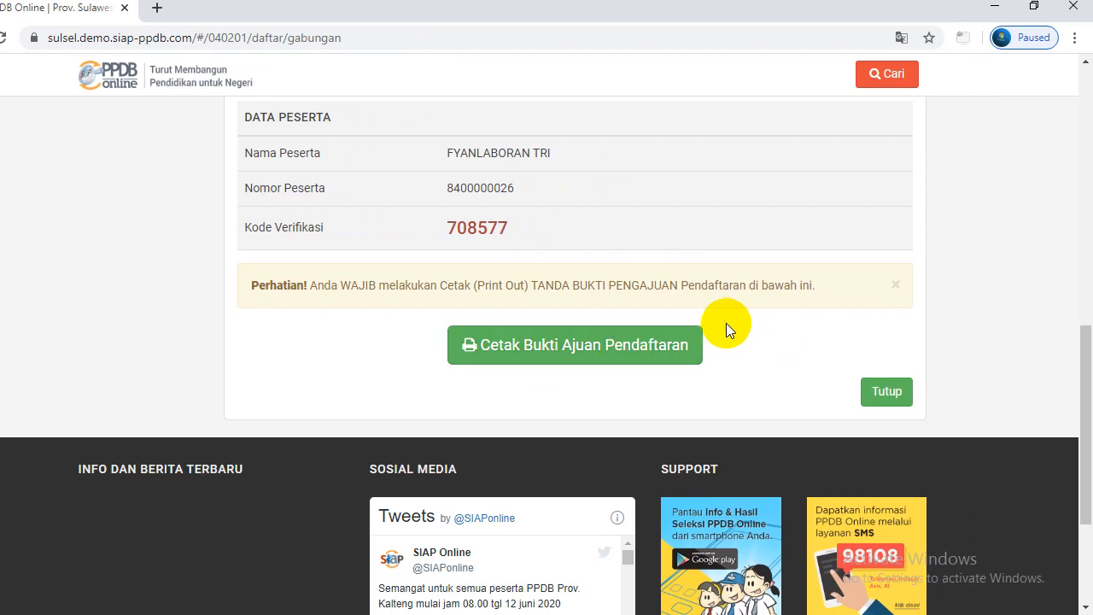
pyautogui.moveTo(1083, 336); pyautogui.dragTo(1087, 350)
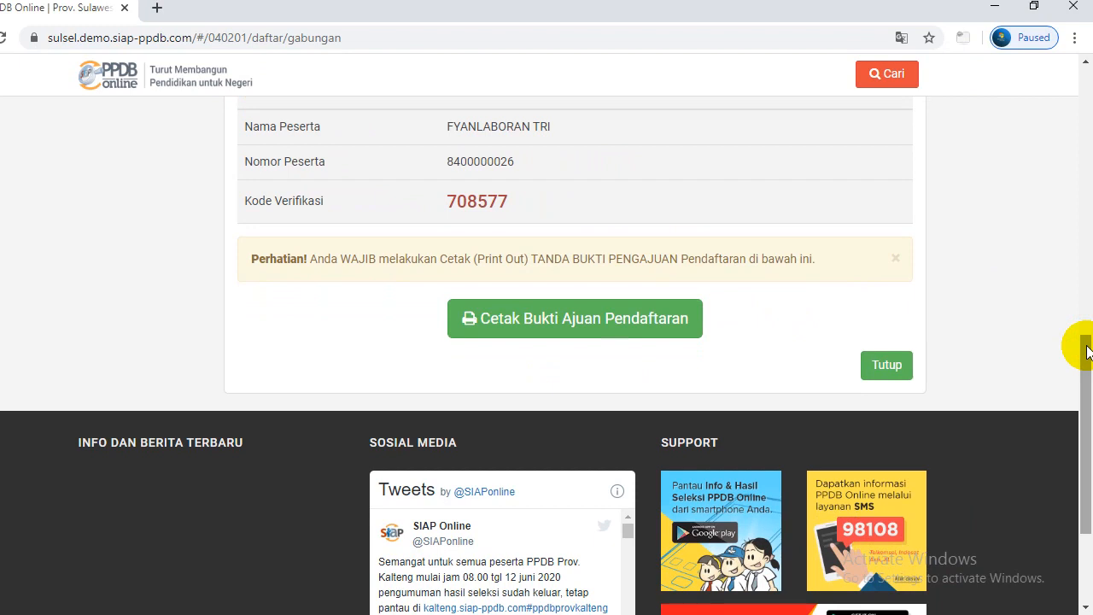
# Close the confirmation with Tutup and scroll back to the top of the Pendaftaran SMK page
pyautogui.click(875, 369)
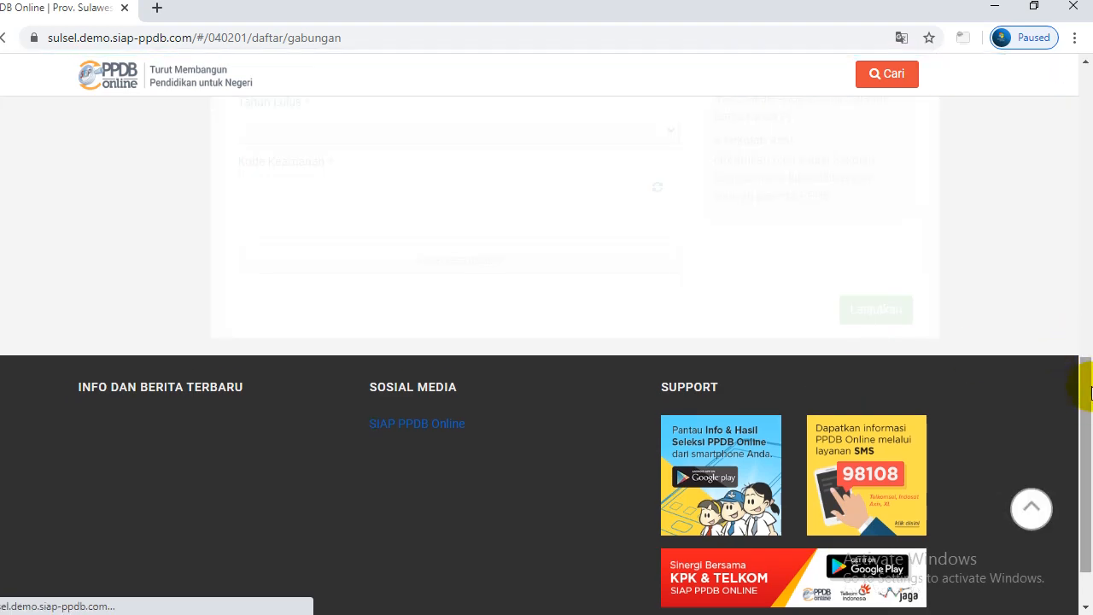
pyautogui.moveTo(1086, 400); pyautogui.dragTo(1088, 144)
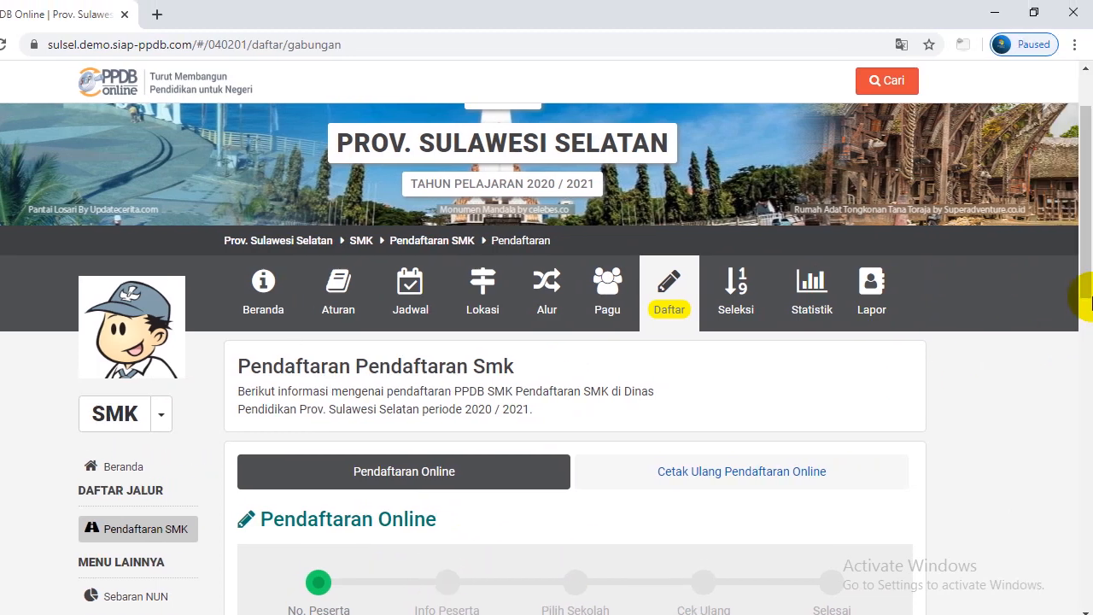
pyautogui.moveTo(1086, 294); pyautogui.dragTo(1088, 282)
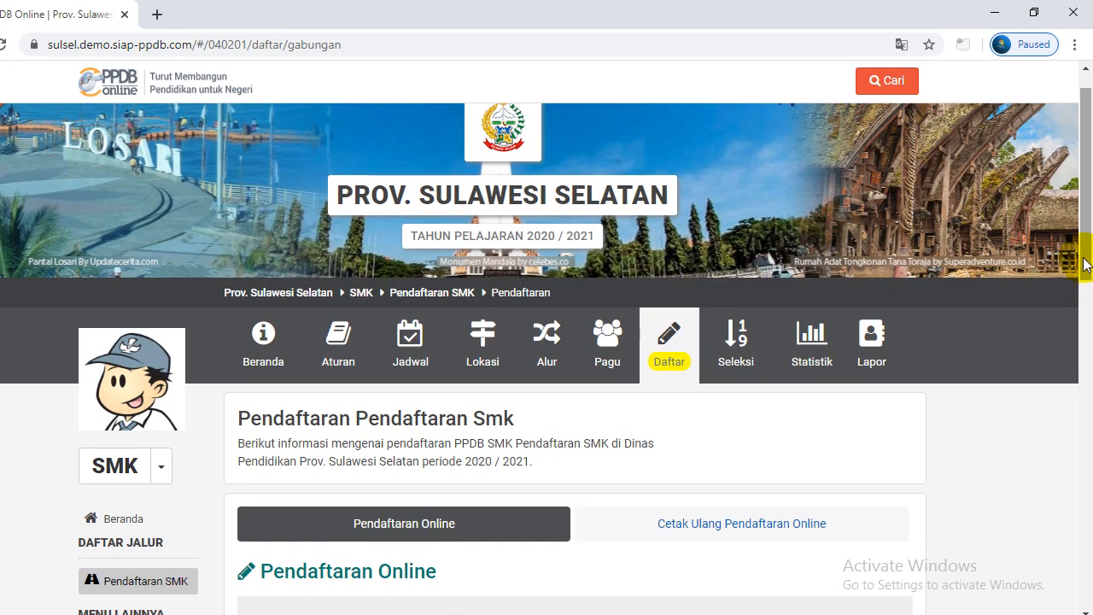
pyautogui.moveTo(1088, 282); pyautogui.dragTo(1087, 239)
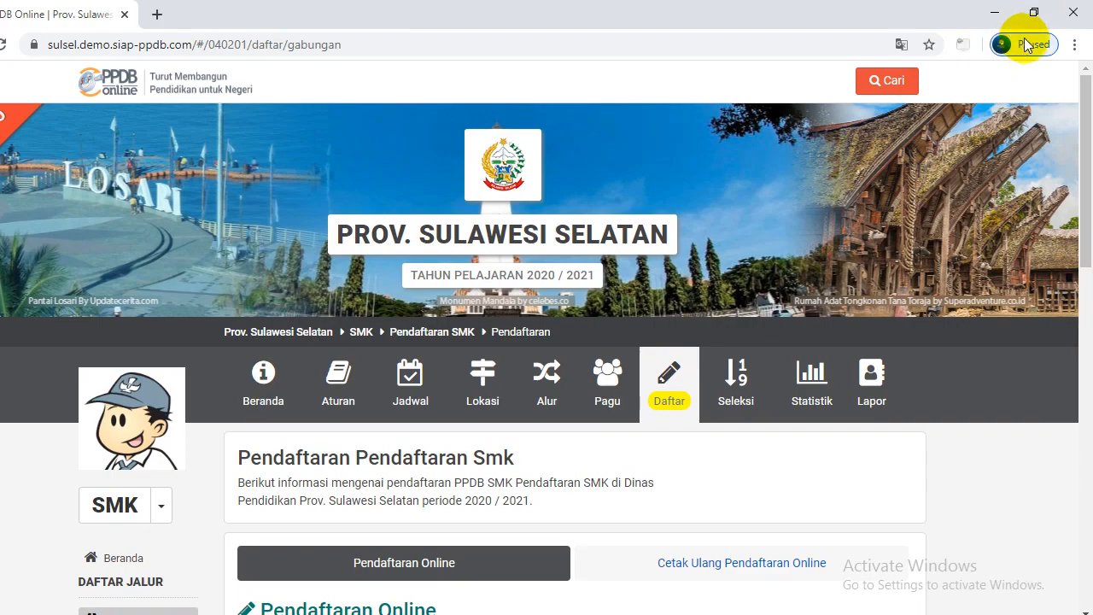
# Close Chrome and refresh the Windows desktop from its context menu
pyautogui.click(1072, 15)
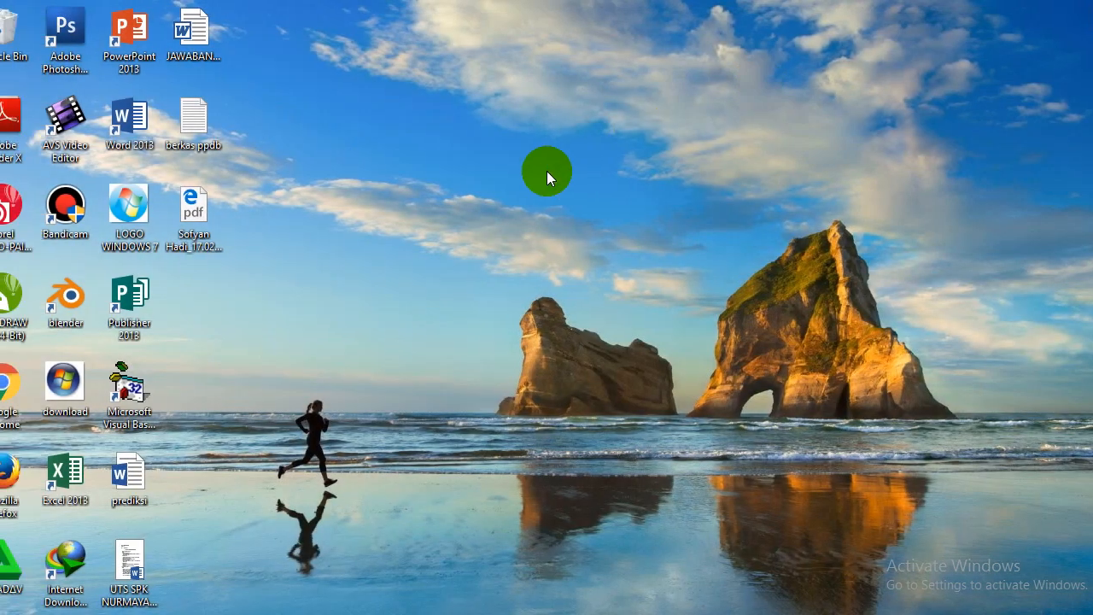
pyautogui.rightClick(510, 173)
pyautogui.click(549, 224)
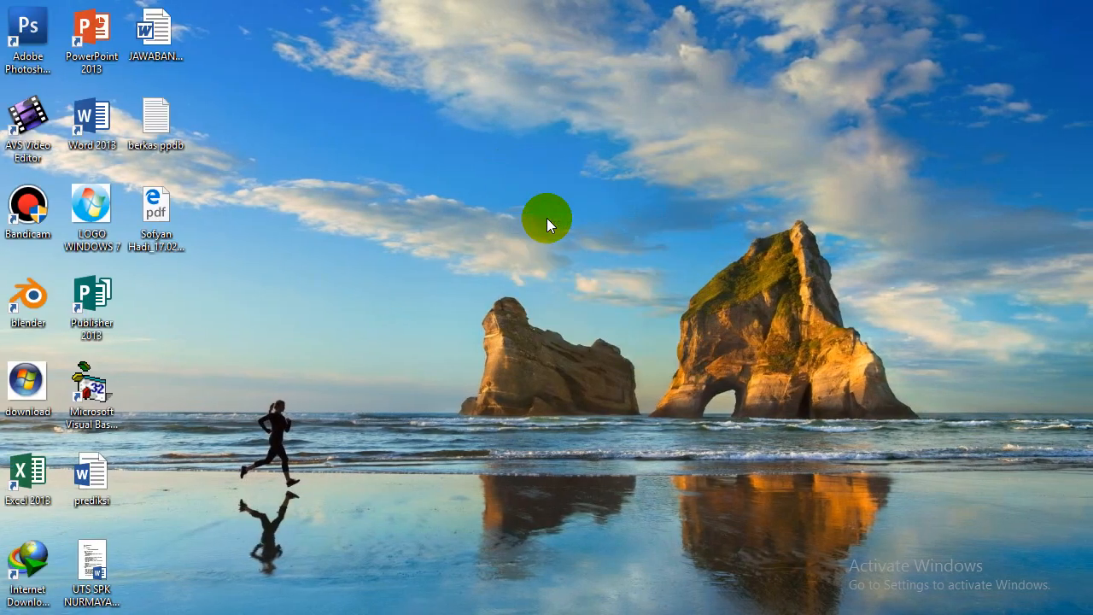